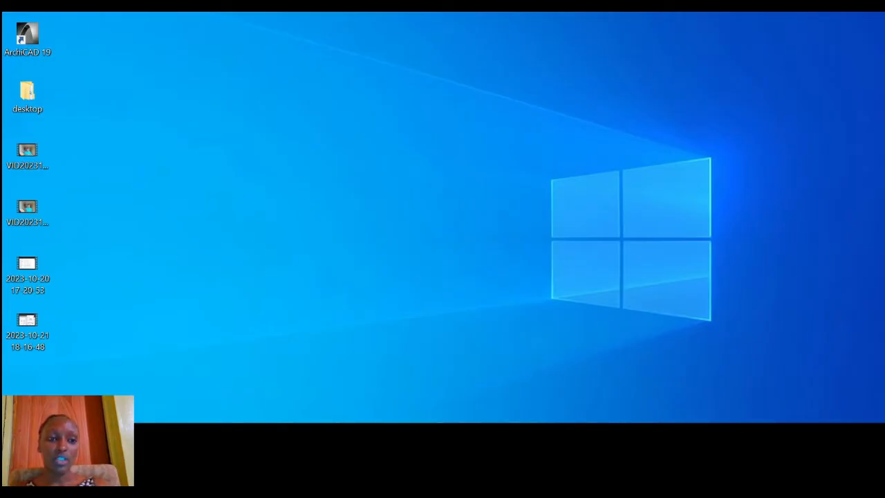
- Start ArchiCAD 19 and delete the four selected walls from the ground floor plan
double_click(42, 37)
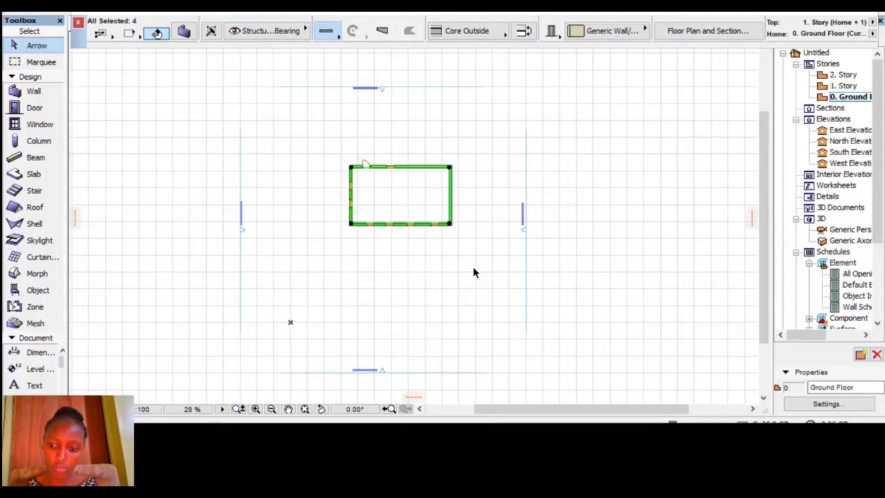
key(Delete)
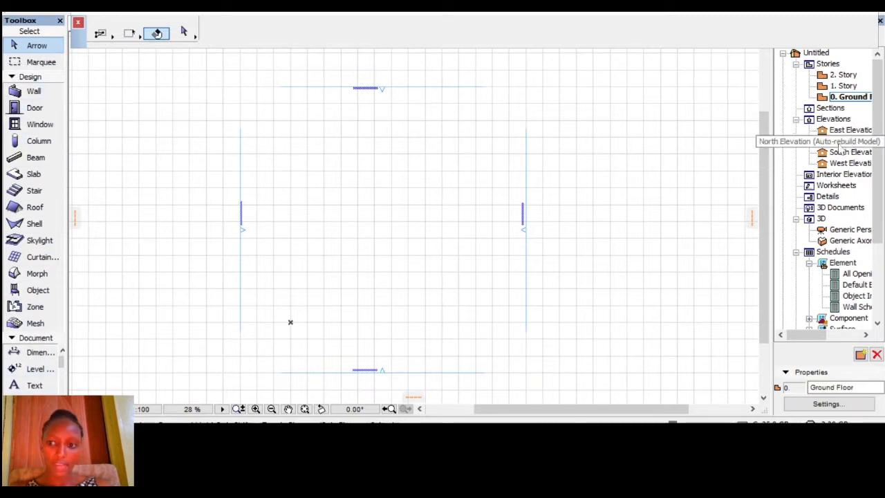
- Examine the empty ground floor plan and its elevation markers, both in close-up and as a whole
scroll(741, 73, up, 2)
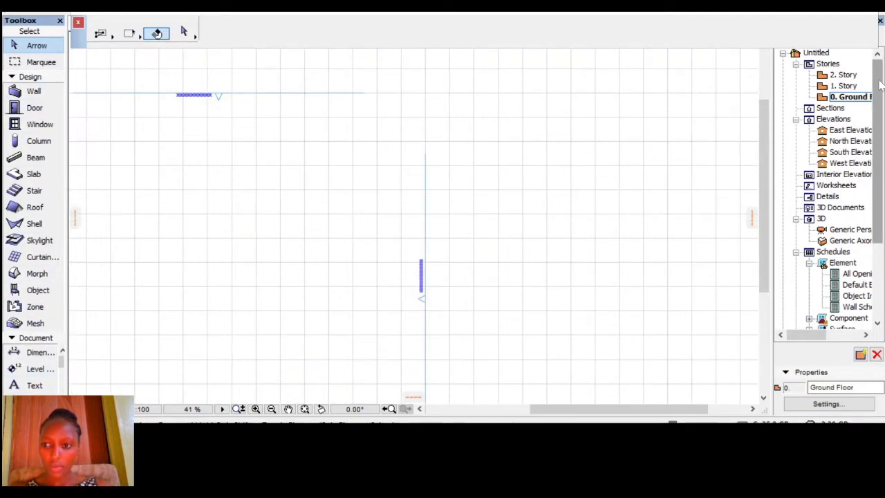
drag(879, 82, 877, 36)
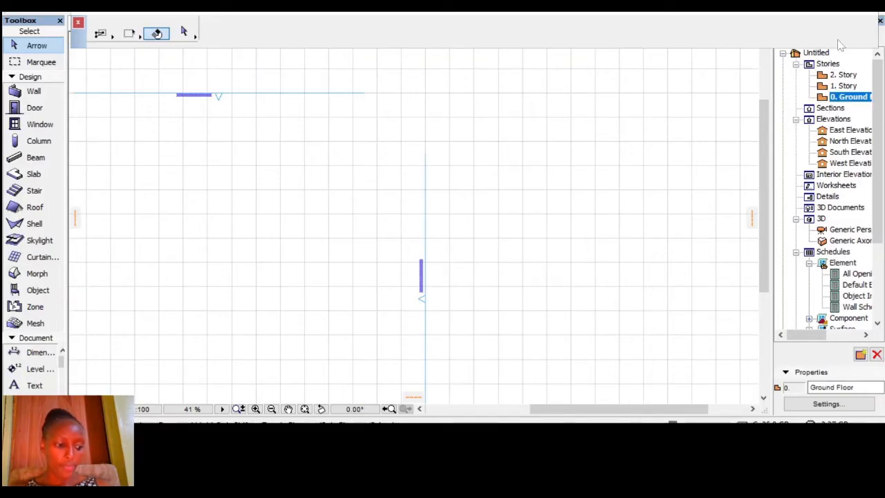
scroll(743, 320, up, 1)
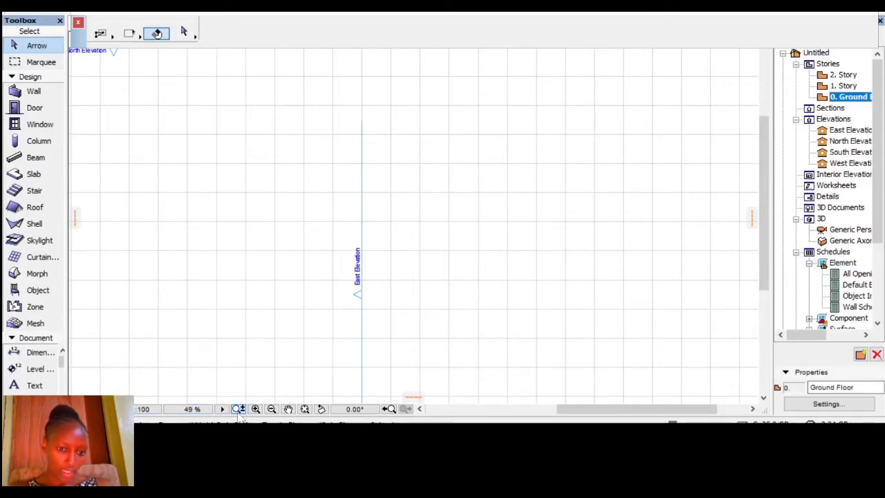
click(289, 409)
mouse_move(291, 306)
mouse_down()
mouse_move(339, 242)
mouse_move(514, 87)
mouse_move(307, 333)
mouse_move(660, 296)
mouse_move(624, 352)
mouse_move(394, 223)
mouse_move(630, 298)
mouse_move(569, 338)
mouse_move(618, 328)
mouse_move(414, 400)
mouse_move(253, 407)
mouse_up()
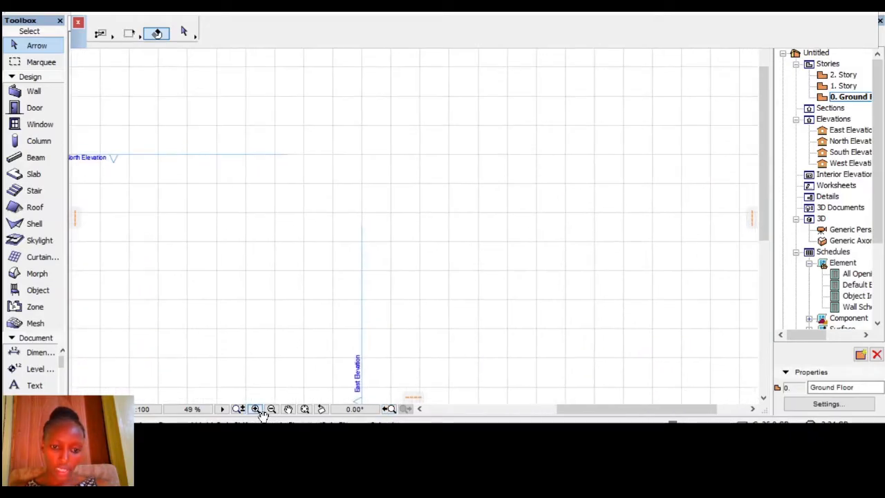
click(256, 409)
click(255, 409)
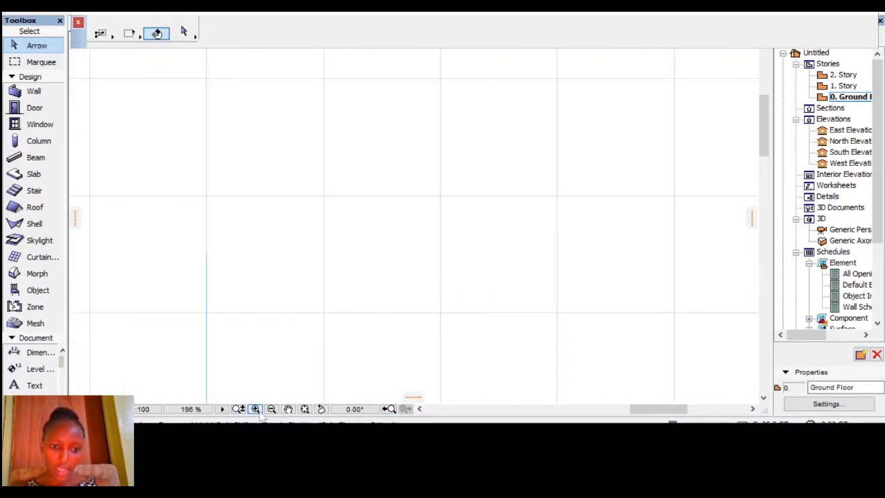
click(271, 409)
click(272, 409)
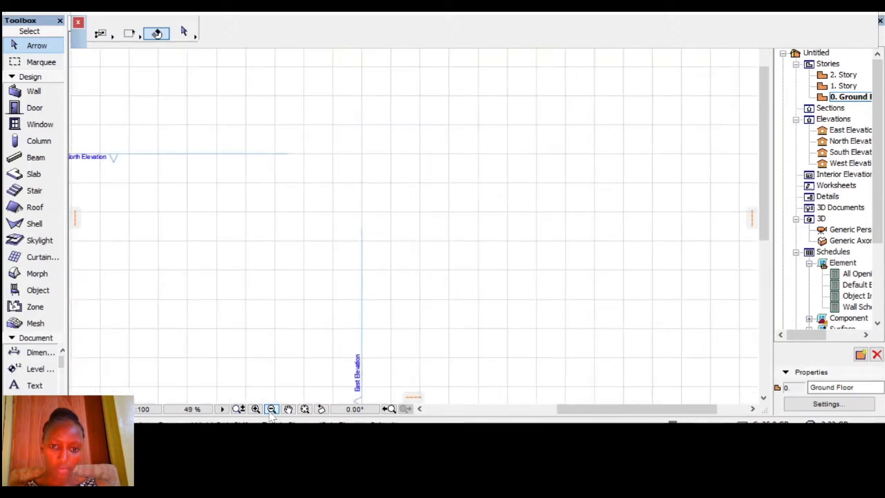
click(272, 408)
click(271, 408)
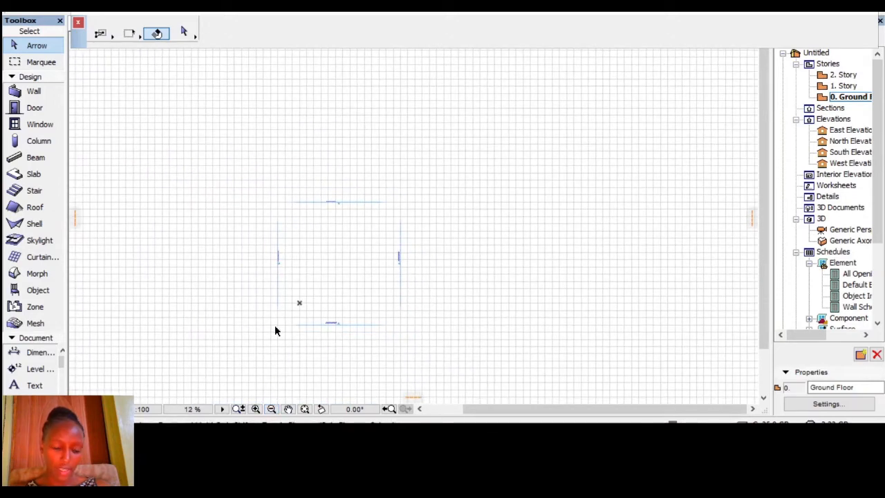
scroll(277, 326, up, 1)
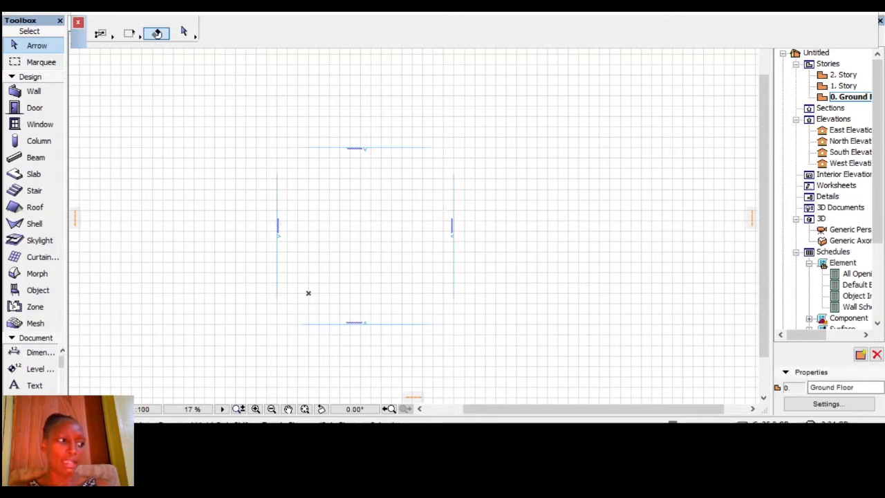
click(29, 6)
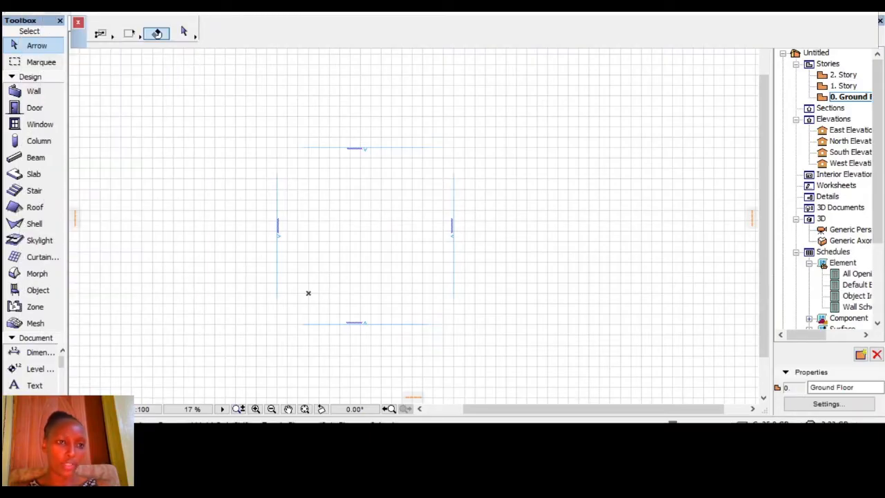
click(51, 5)
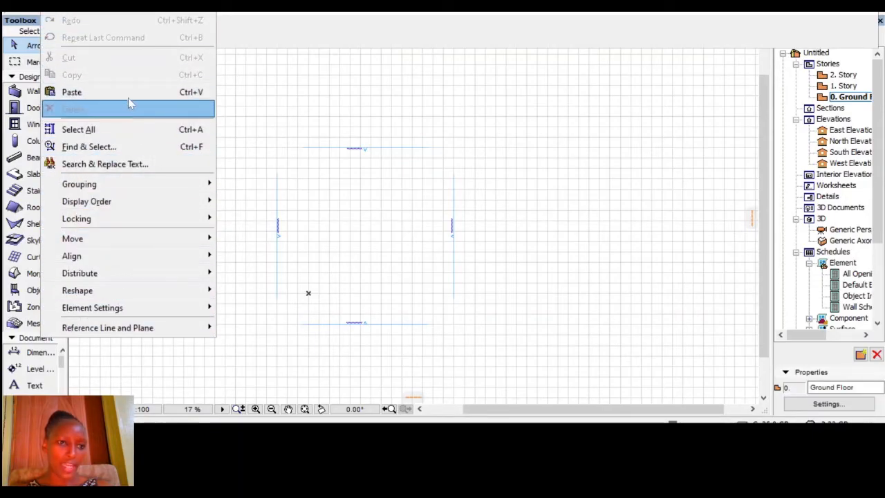
click(143, 6)
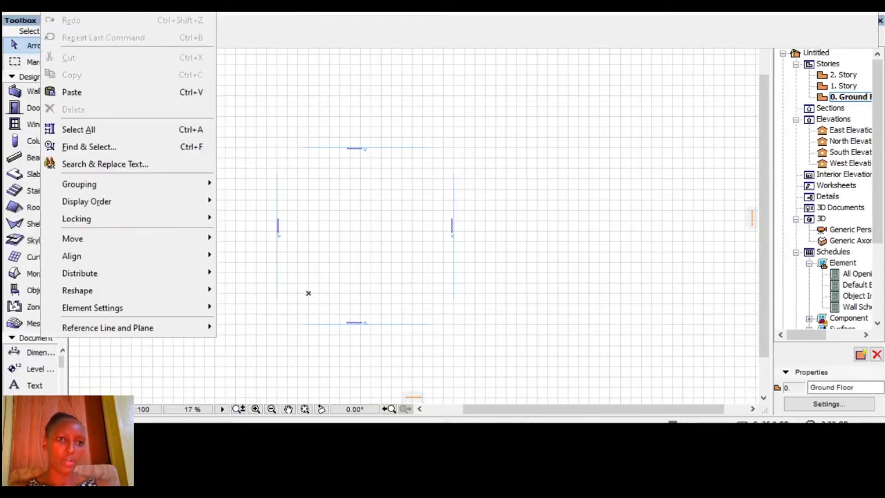
click(51, 5)
click(103, 5)
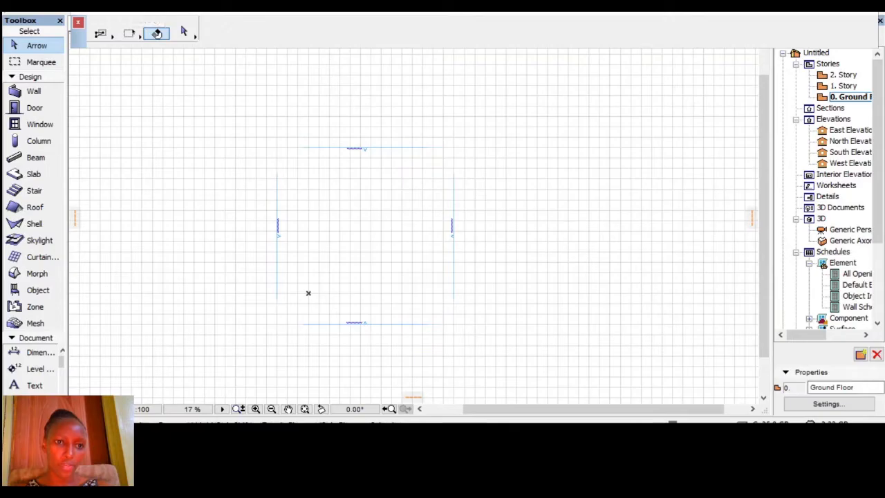
click(107, 6)
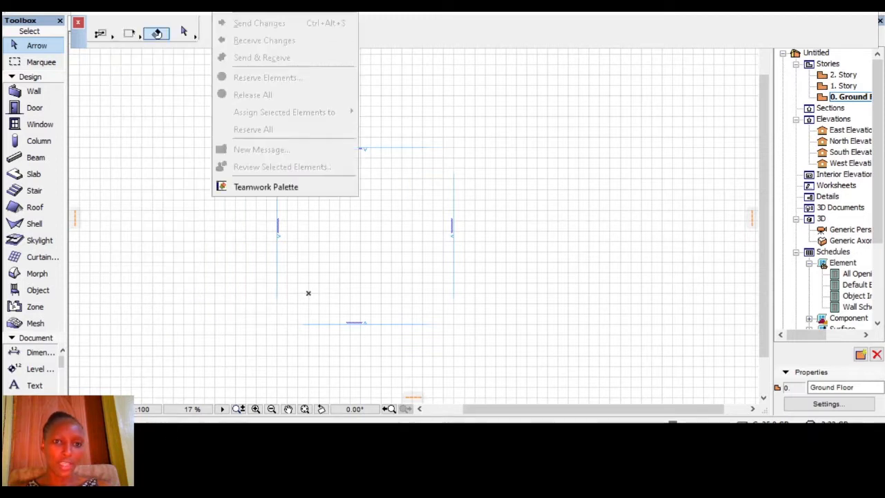
mouse_move(276, 7)
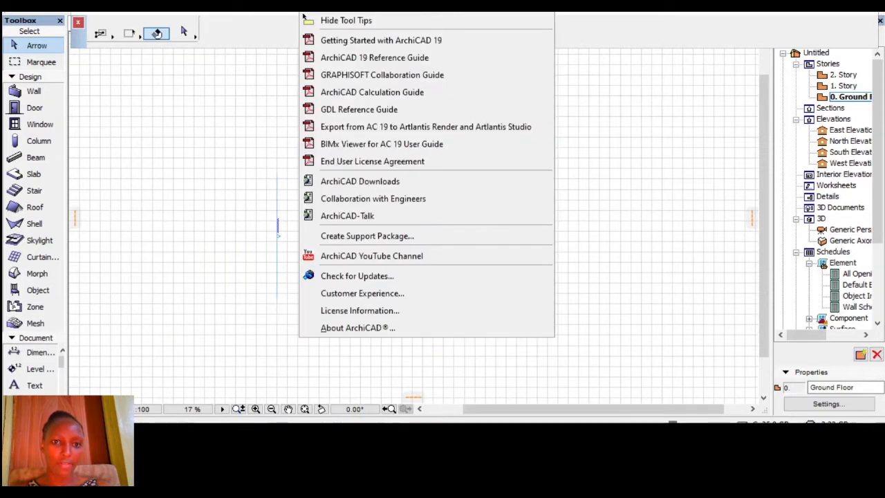
mouse_move(190, 7)
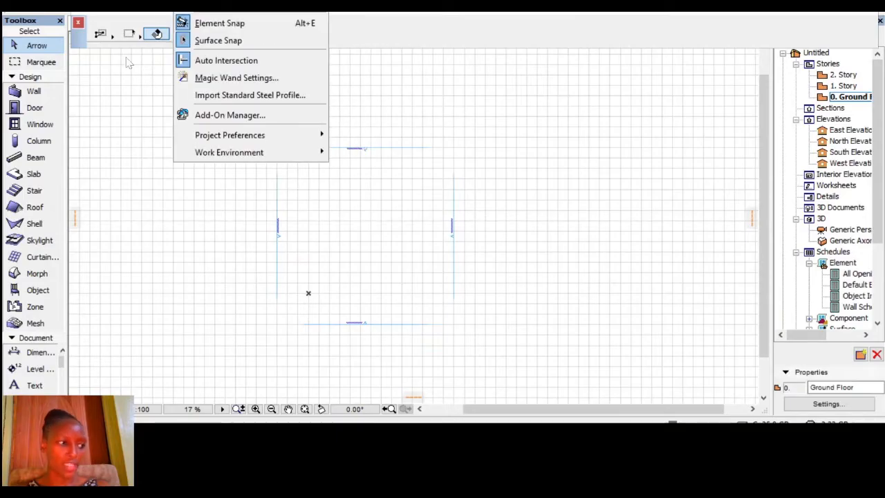
click(106, 152)
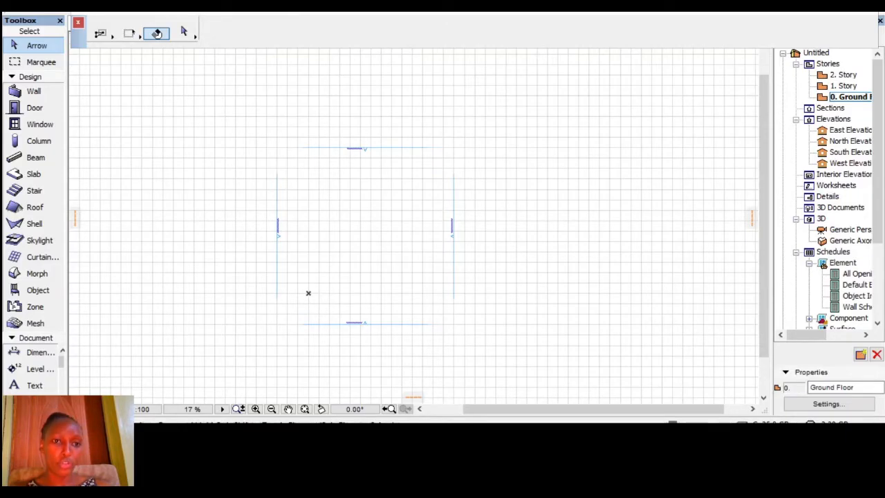
- Show the 3D Visualization toolbar and place it along the upper edge of the drawing area
click(275, 4)
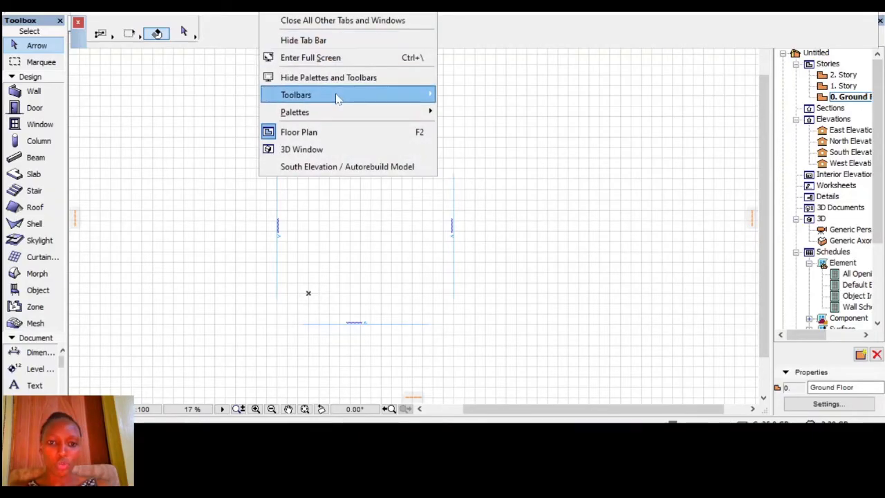
mouse_move(336, 96)
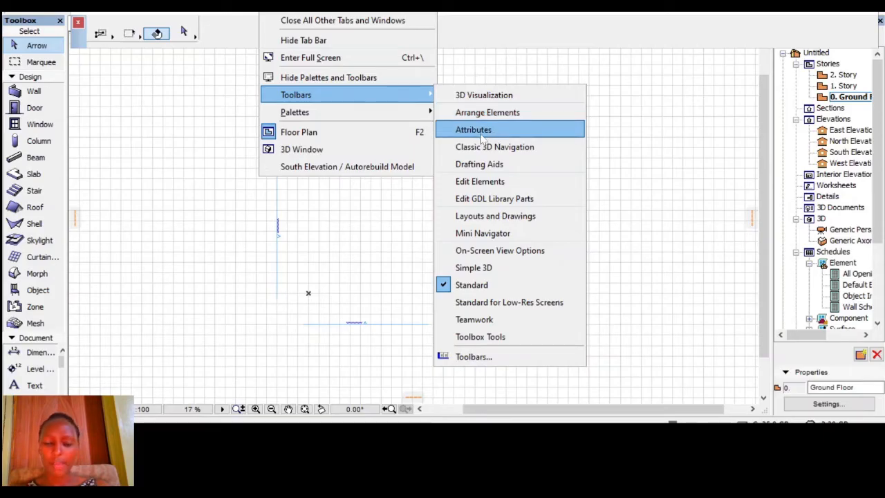
click(467, 98)
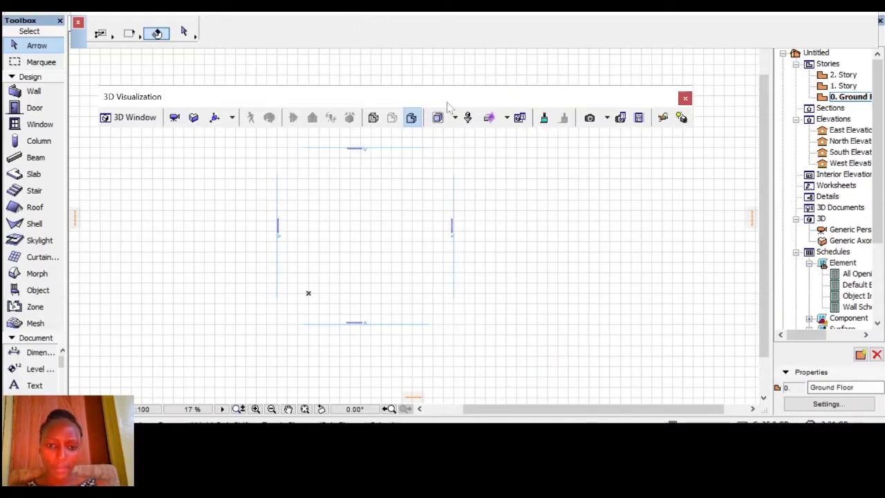
drag(448, 96, 419, 55)
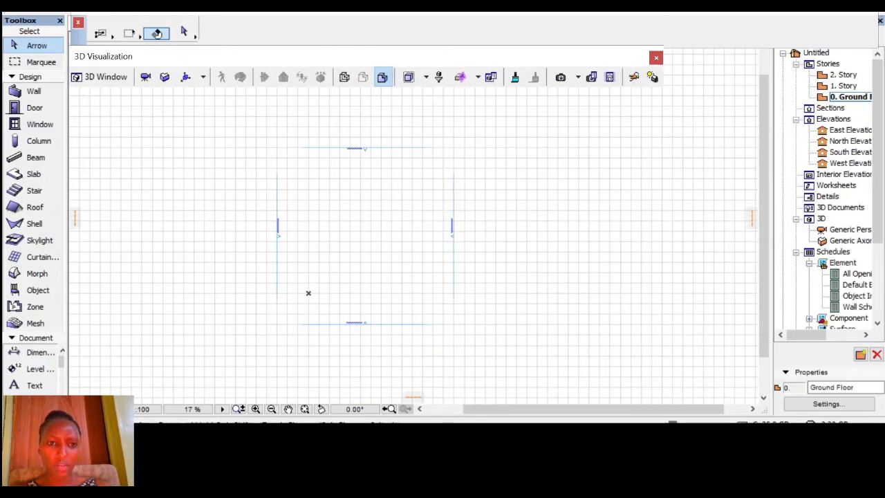
- Show the Arrange Elements toolbar directly below the 3D Visualization toolbar and turn on Suspend Groups
click(275, 5)
mouse_move(385, 90)
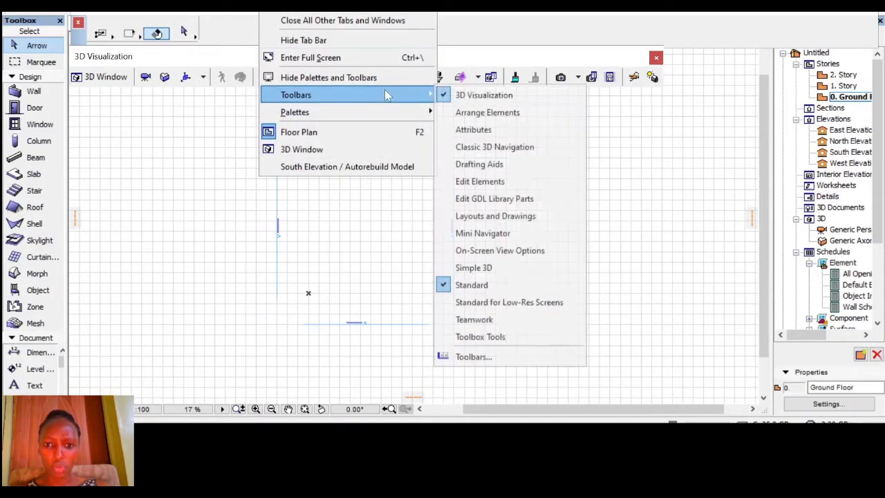
click(523, 113)
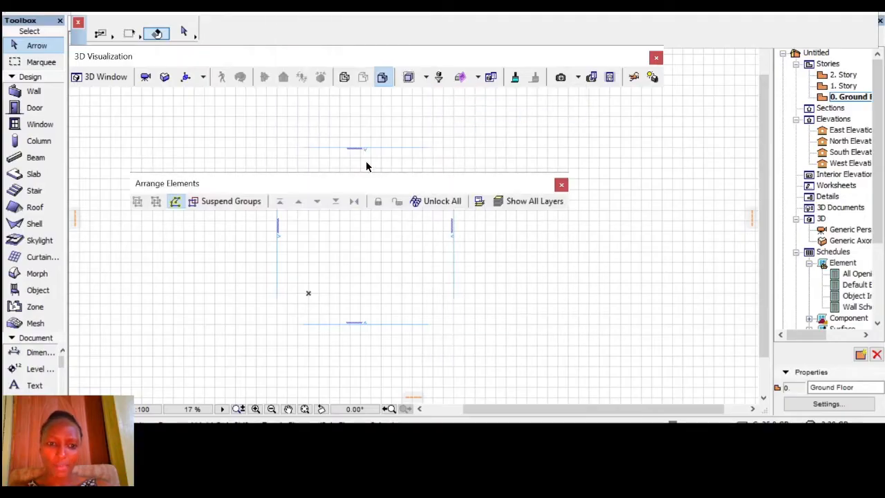
drag(372, 181, 310, 92)
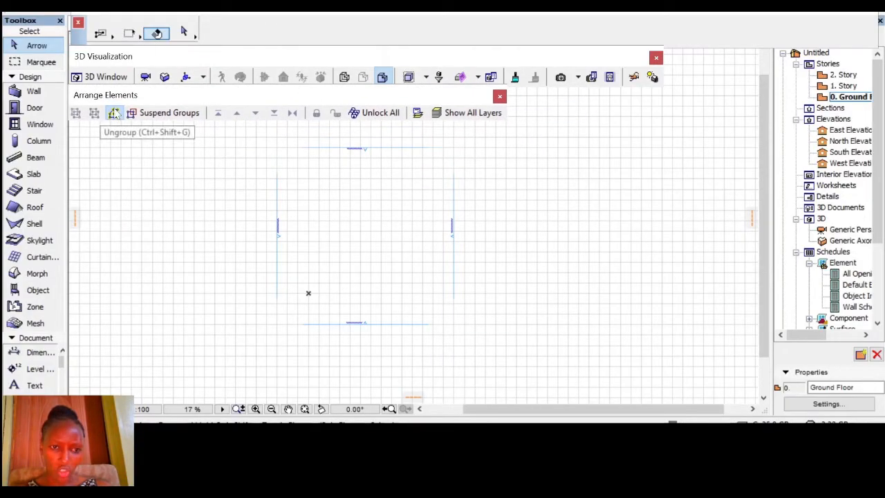
click(176, 118)
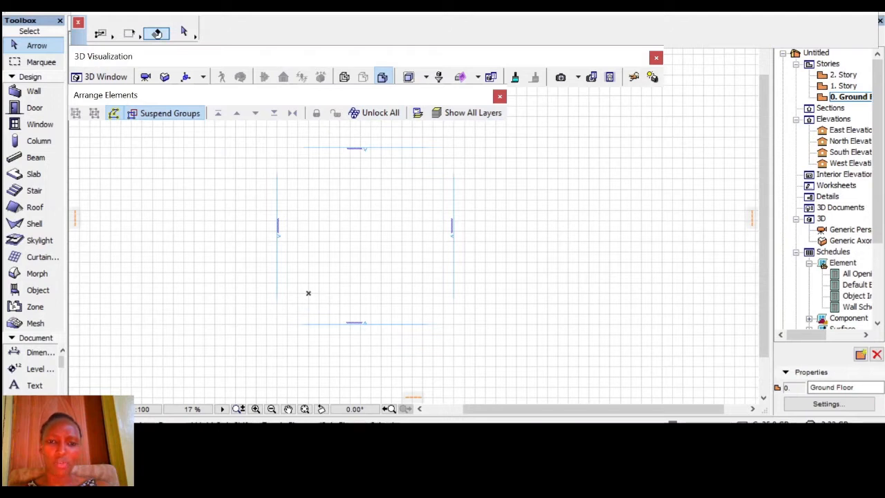
- Show the Edit Elements toolbar and place it directly below the Arrange Elements toolbar
click(275, 4)
mouse_move(318, 93)
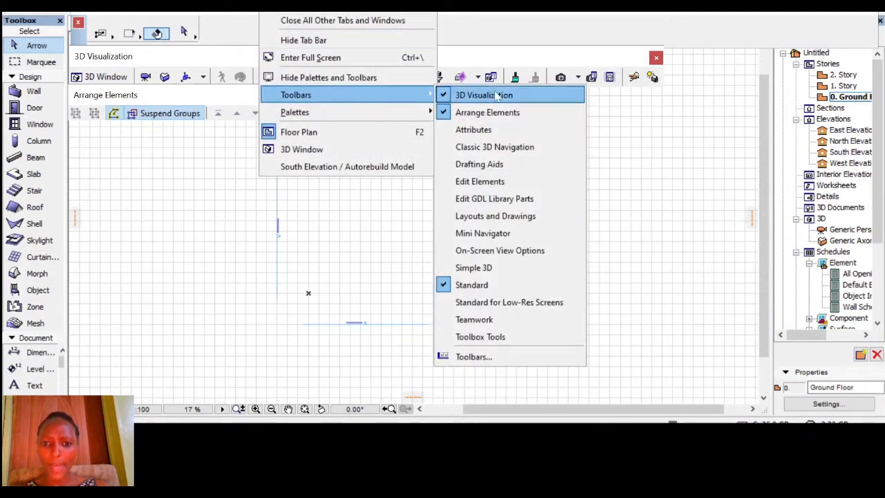
click(478, 182)
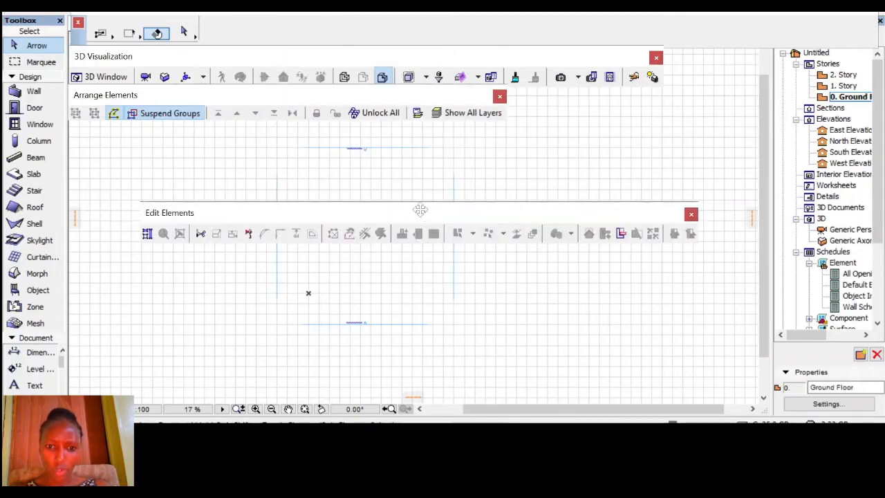
drag(420, 210, 359, 132)
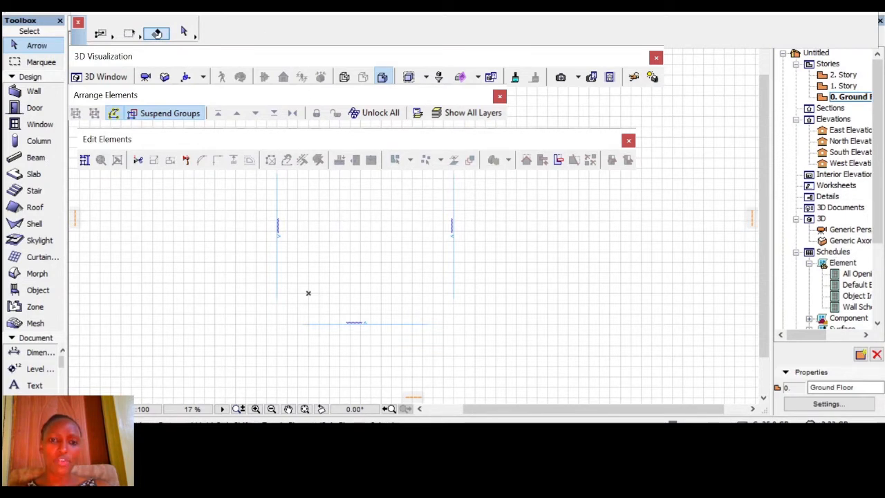
- Show the Teamwork toolbar and move it up into the drawing area below the Edit Elements toolbar
right_click(261, 16)
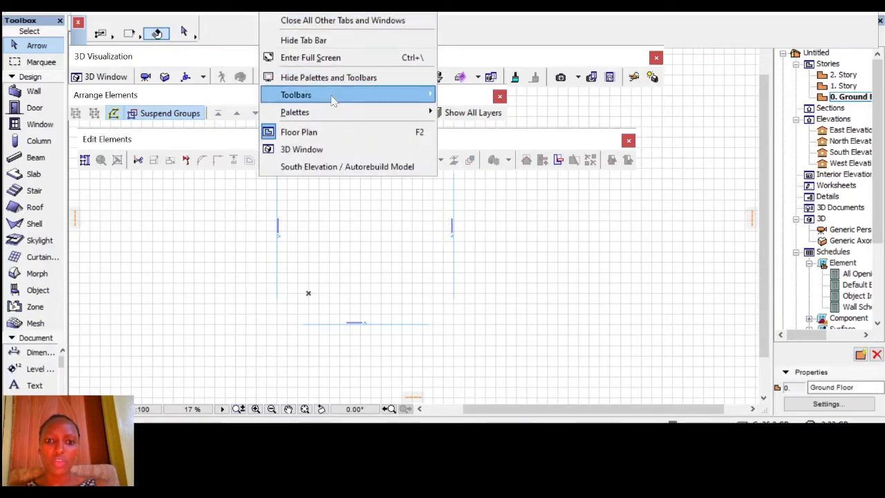
mouse_move(296, 95)
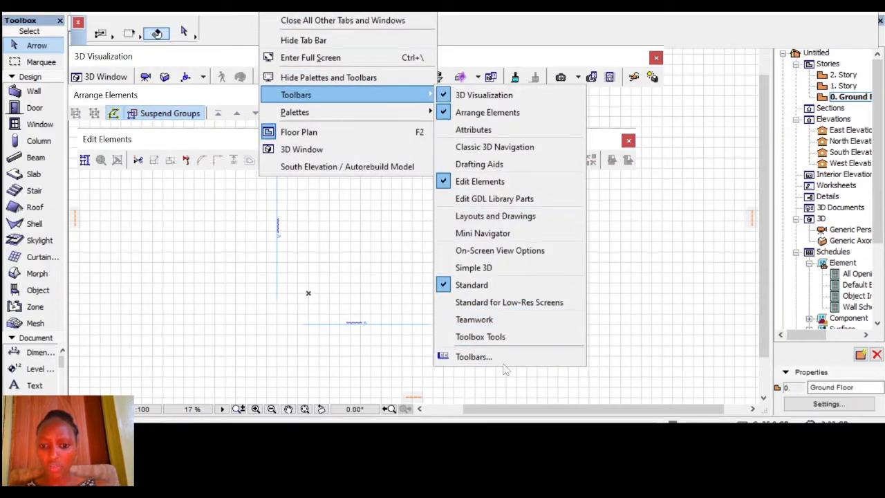
click(474, 319)
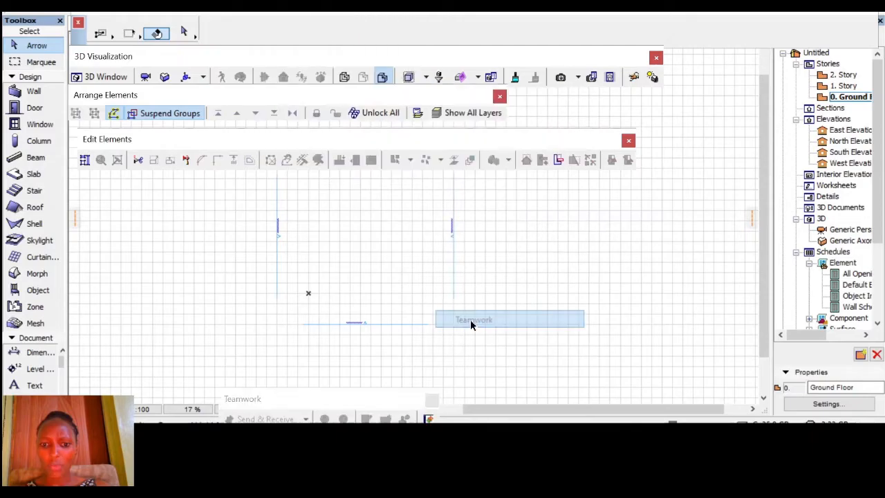
drag(368, 396, 348, 207)
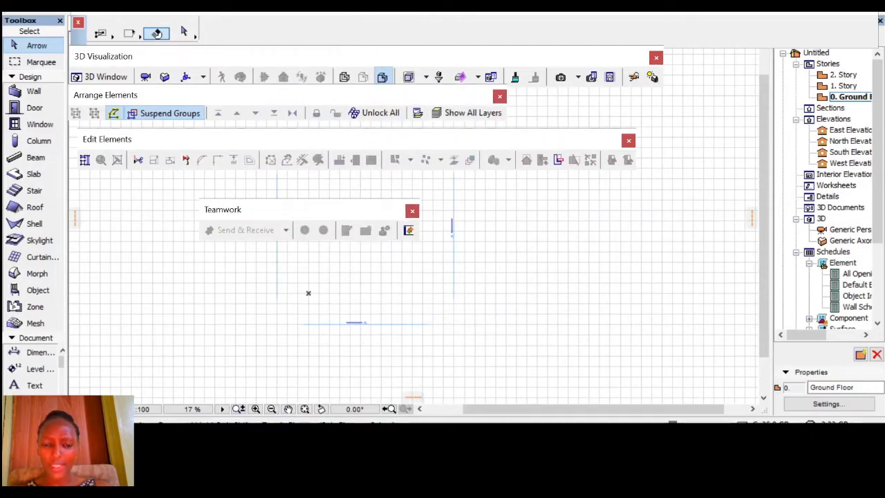
- Show the Mini Navigator toolbar
click(274, 3)
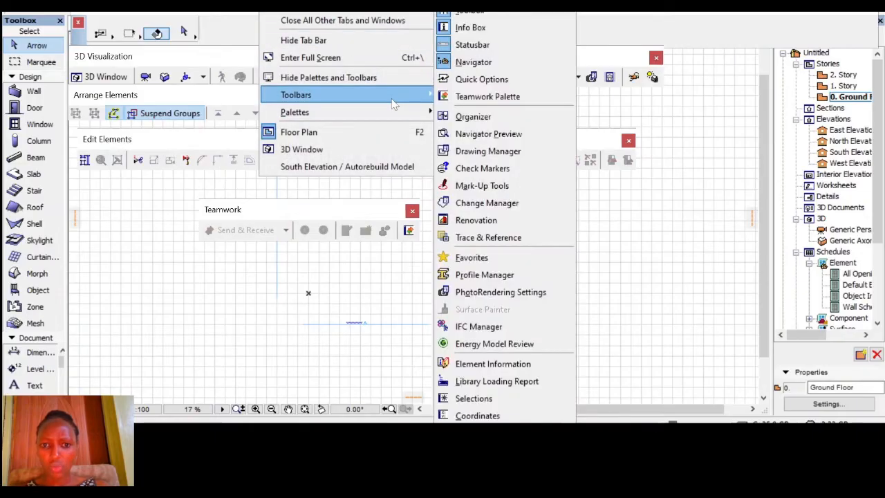
mouse_move(392, 99)
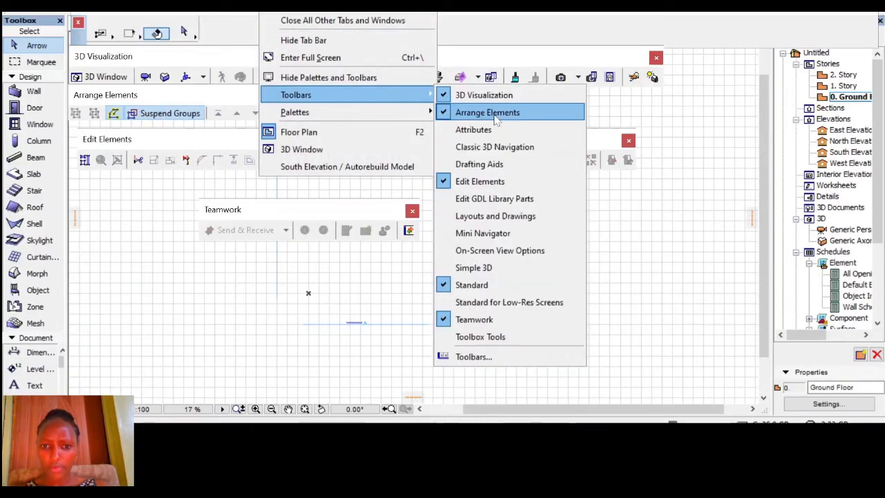
click(489, 235)
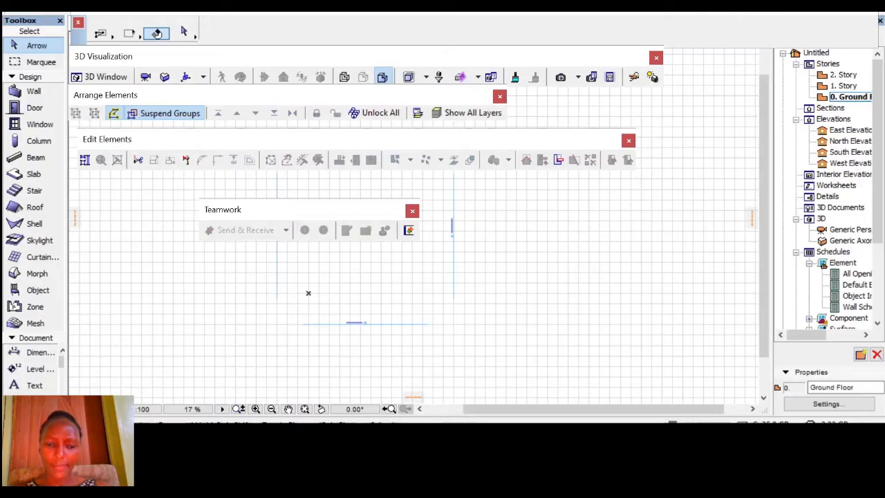
- Show the Edit GDL Library Parts toolbar
click(278, 4)
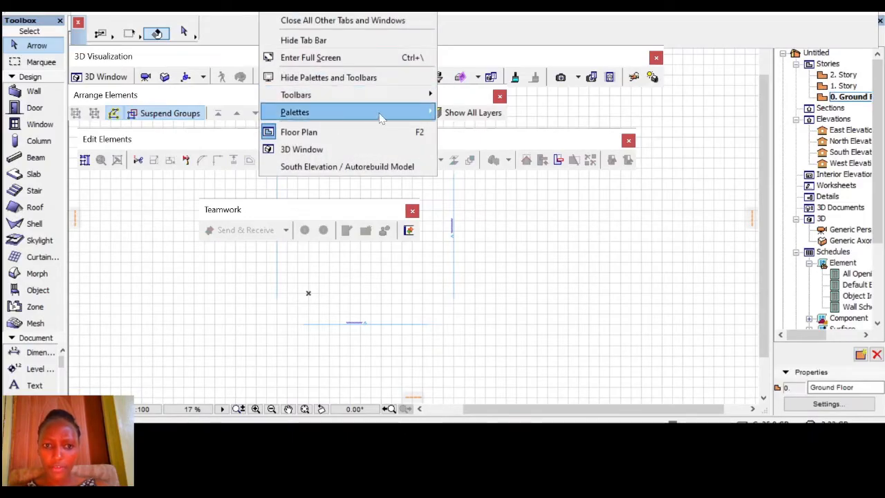
mouse_move(406, 101)
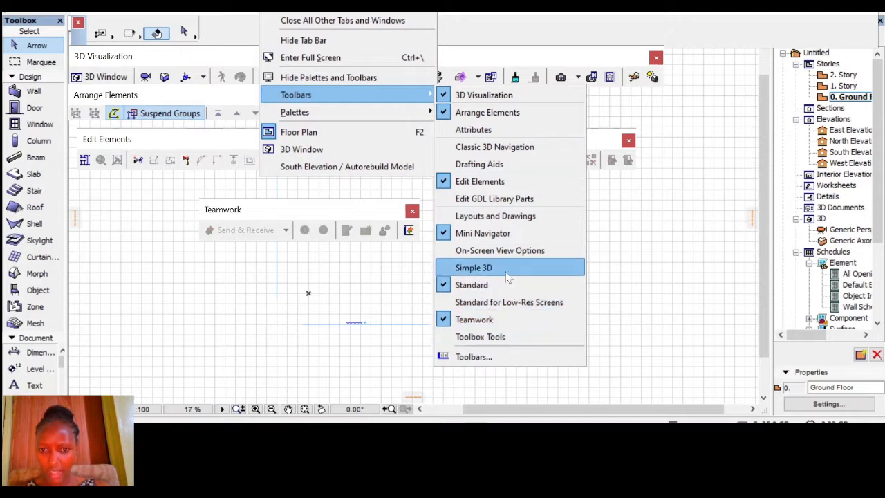
click(472, 199)
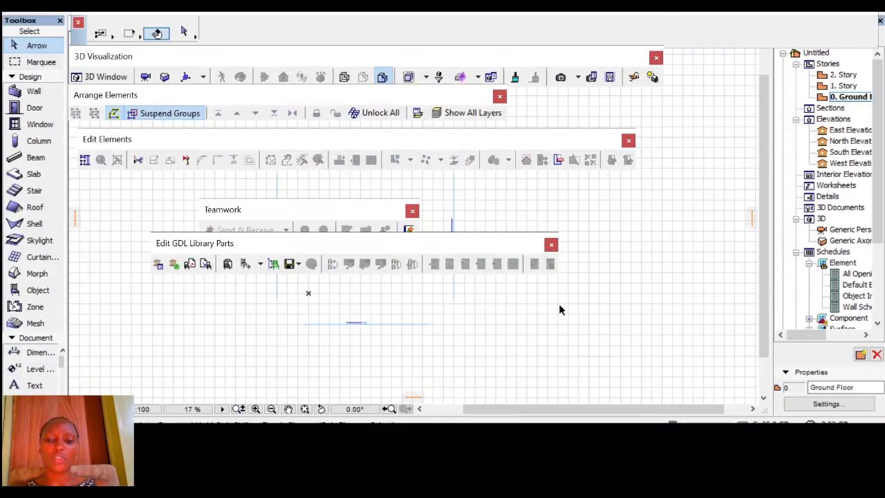
- Close the floating Edit GDL Library Parts, Teamwork, Edit Elements, Arrange Elements and 3D Visualization toolbars
click(551, 244)
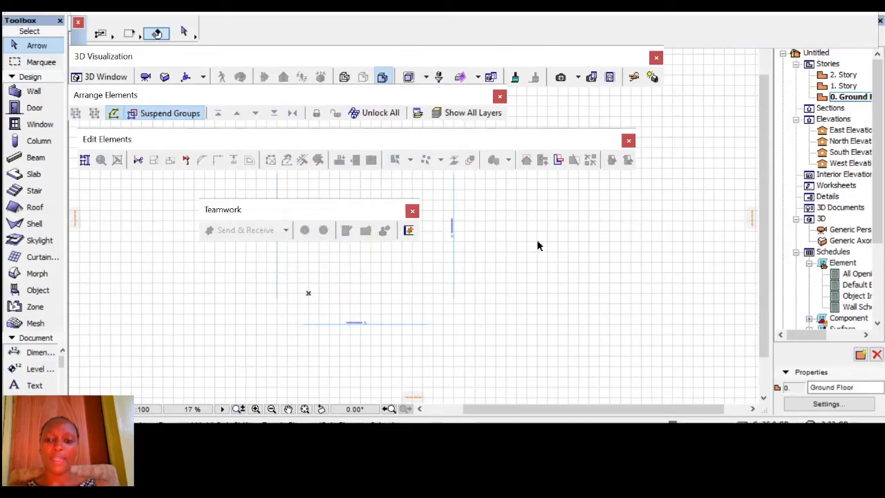
click(412, 210)
click(629, 140)
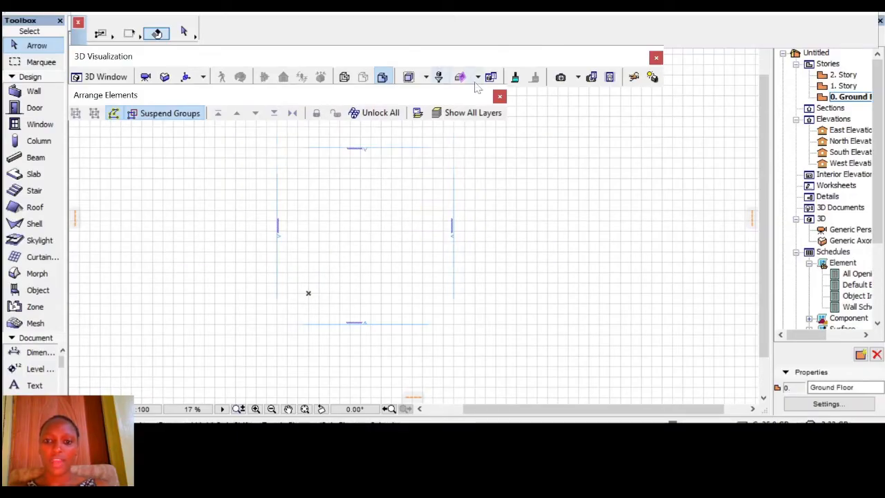
click(499, 96)
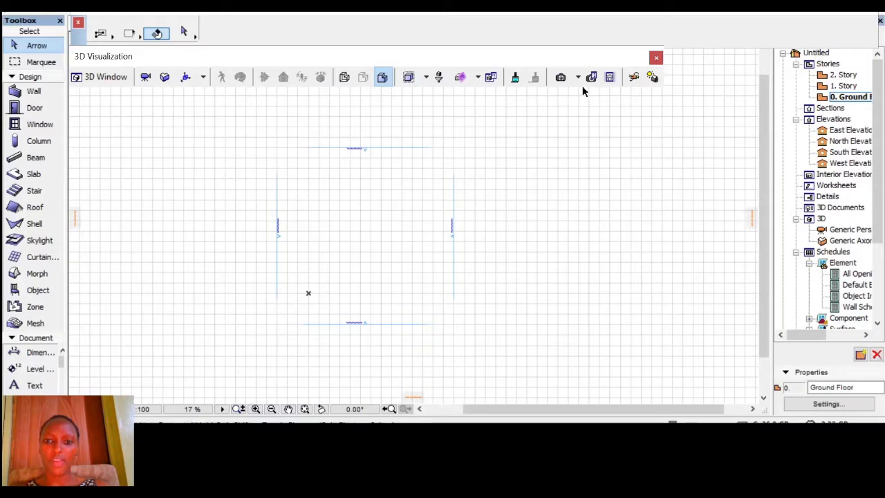
click(656, 58)
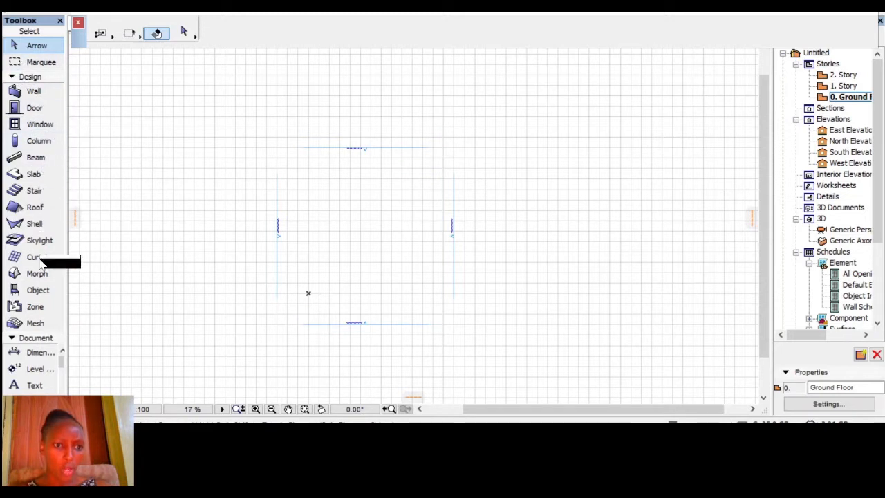
- Expand the Toolbox's Design, Document and More groups in turn to review the tools each one contains
click(11, 338)
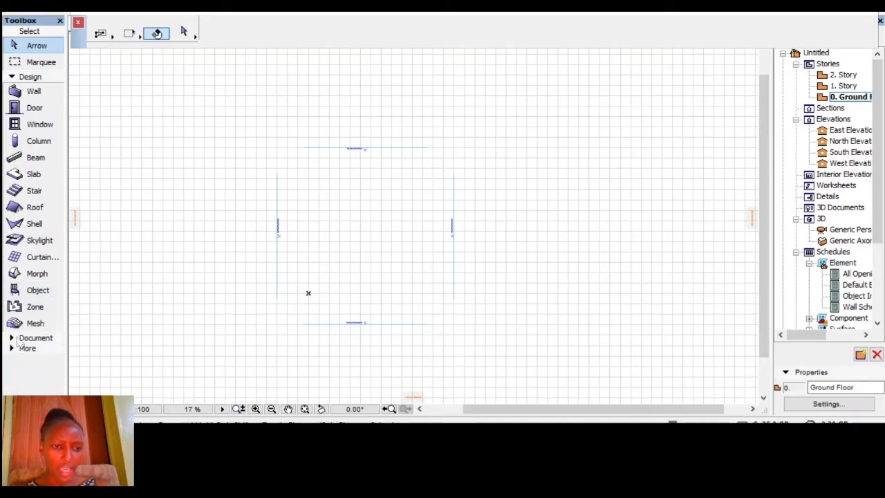
click(39, 48)
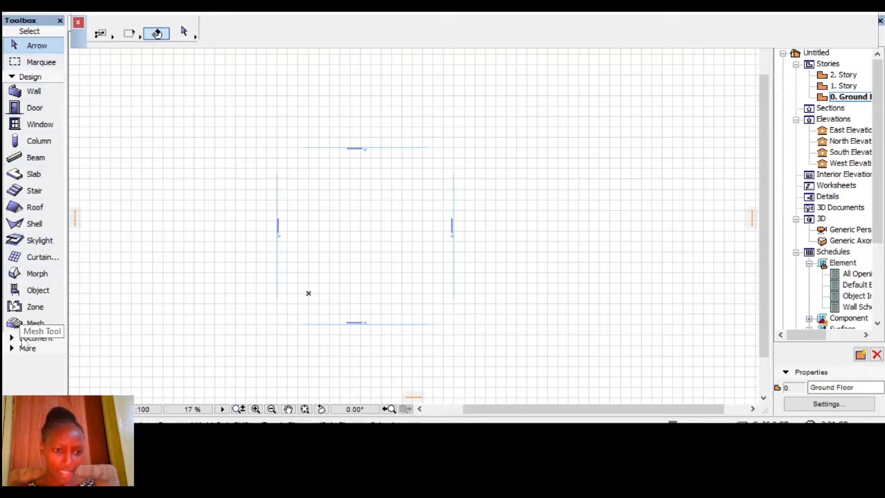
click(14, 339)
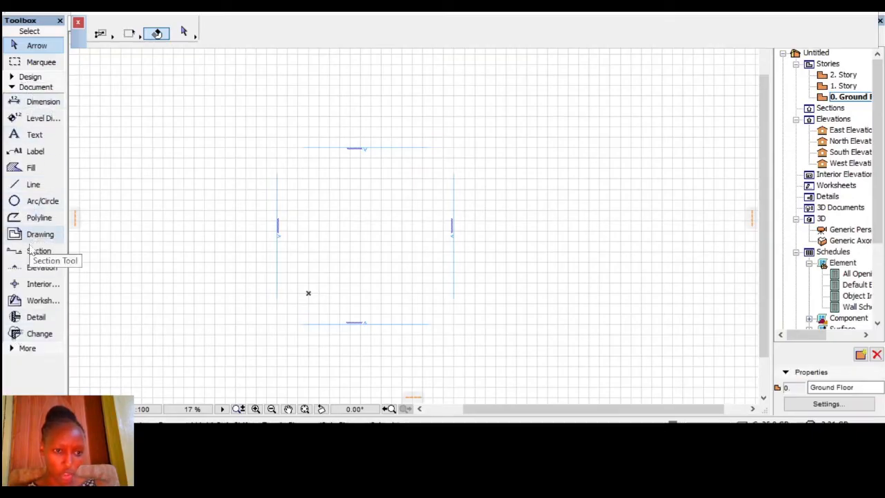
click(28, 349)
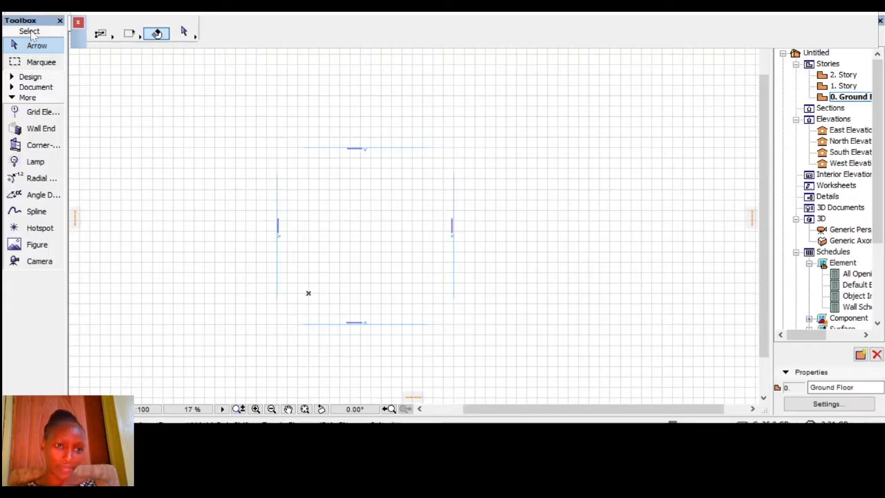
click(41, 77)
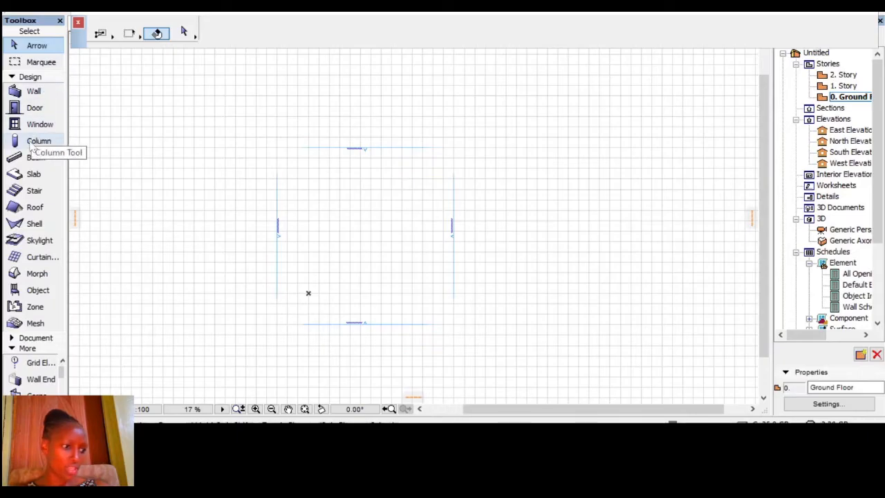
click(11, 77)
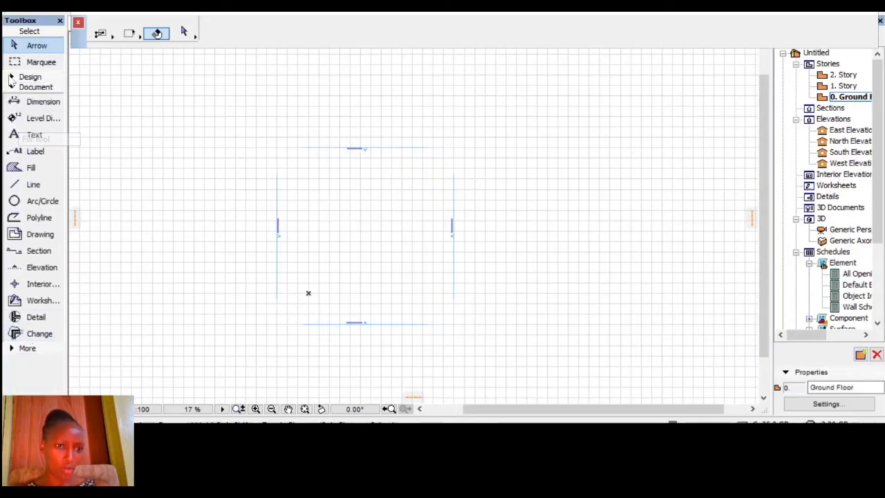
click(15, 348)
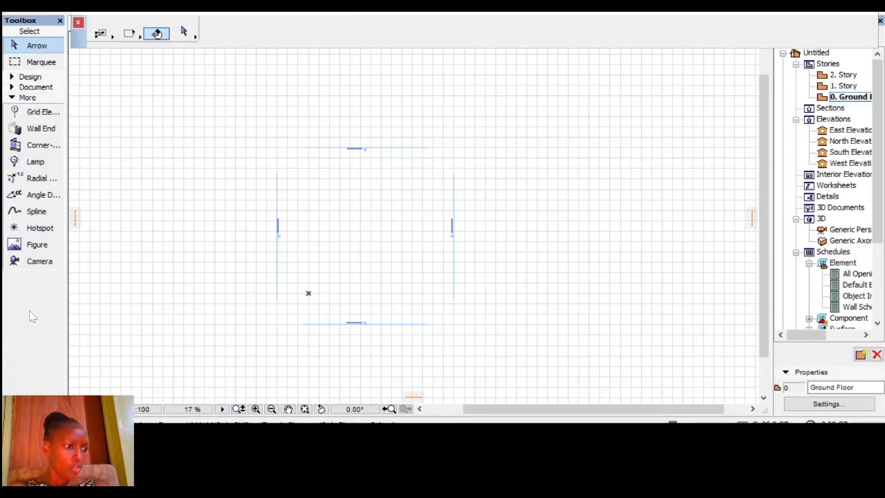
- Draw an open, curved spline through four points in the middle of the floor plan between the elevation markers
click(21, 210)
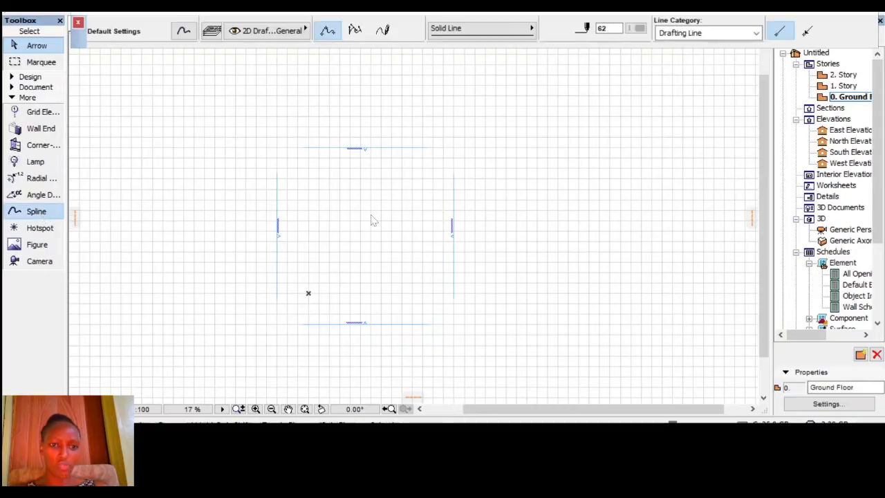
click(338, 202)
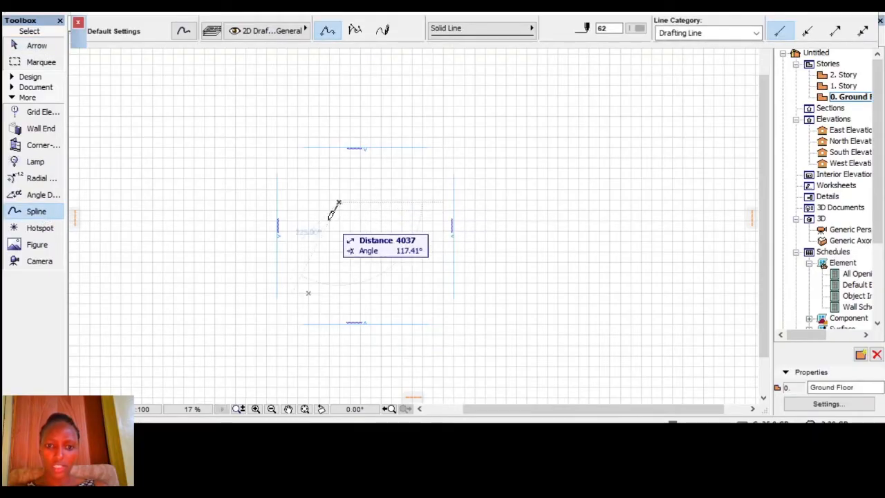
click(367, 174)
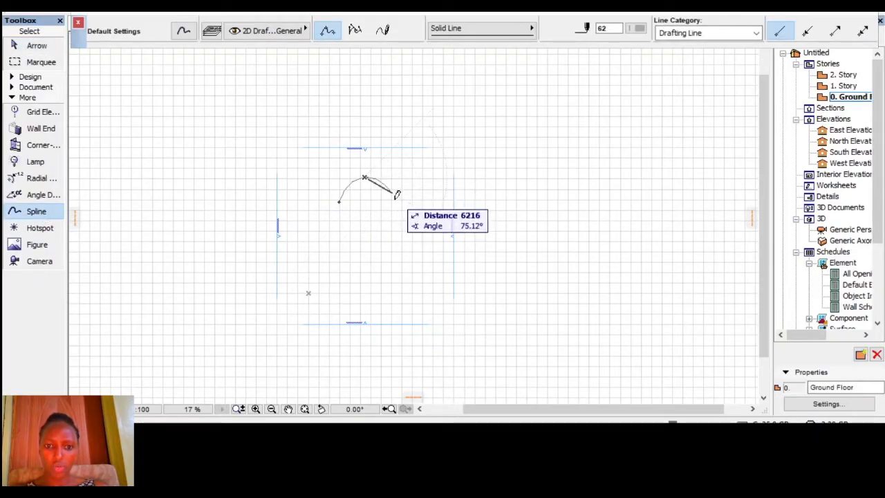
click(390, 234)
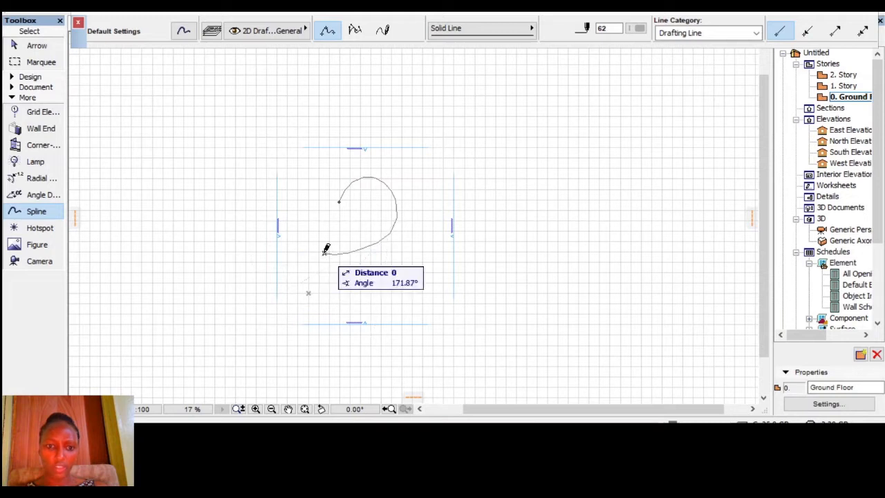
double_click(322, 252)
- Draw a short slanted wall and a separate longer, steeper wall just west of the spline
click(29, 76)
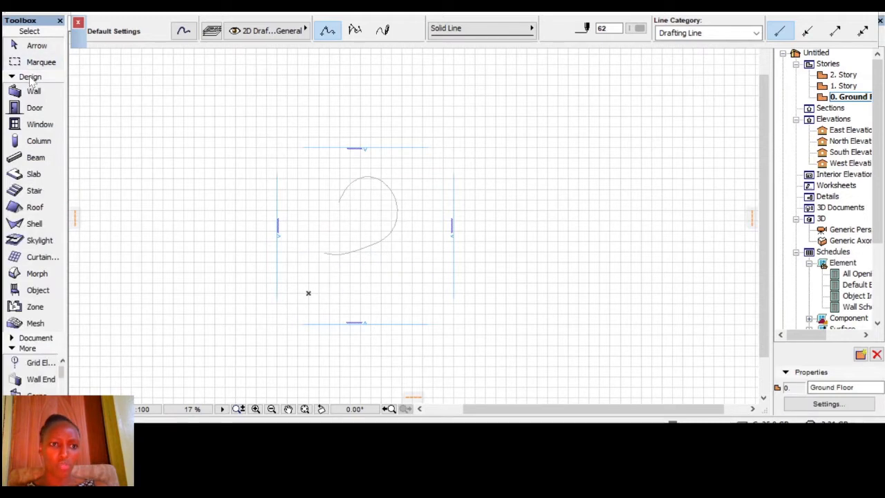
click(33, 90)
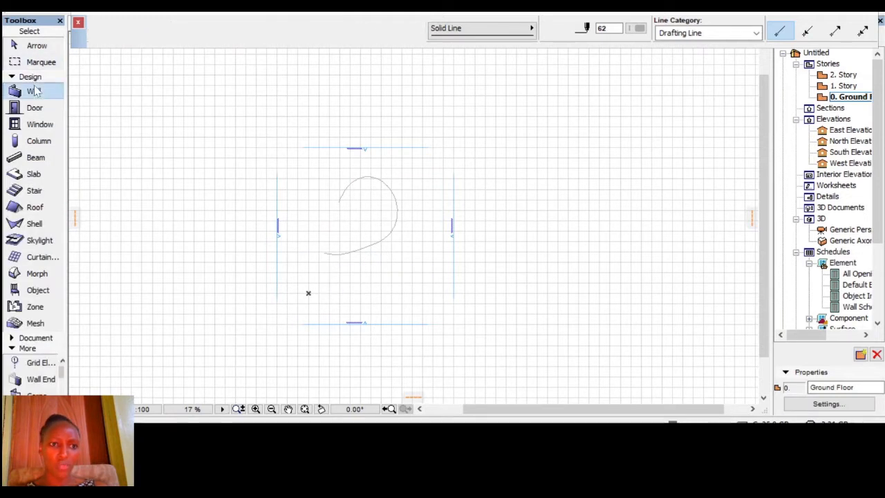
click(308, 173)
click(329, 177)
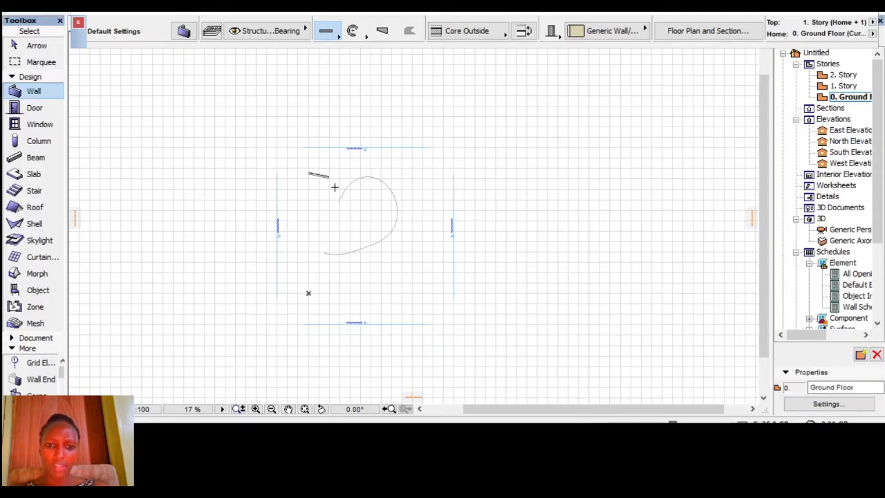
click(334, 184)
click(319, 234)
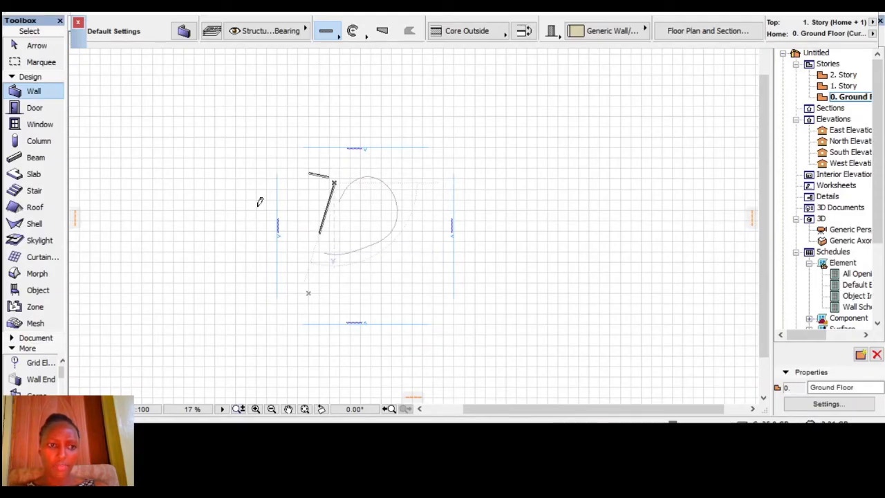
- Place a column within the spline's curve and an Armchair 01 19 object northeast of it
click(39, 141)
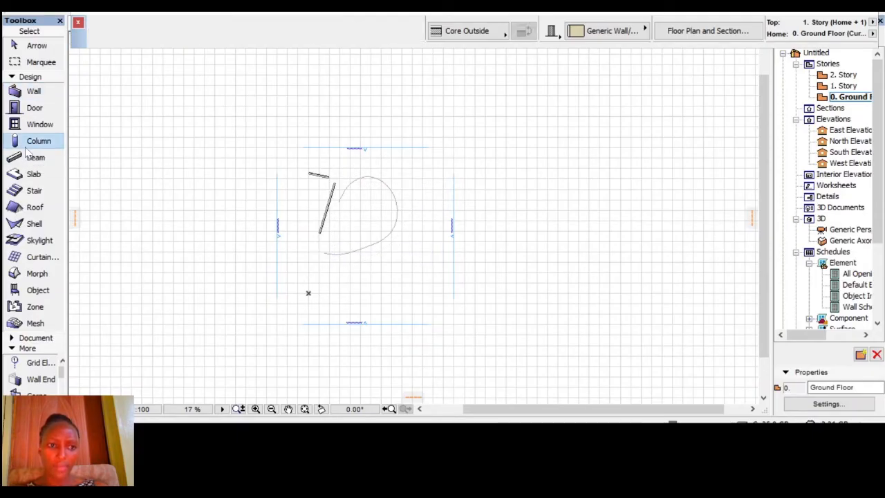
click(350, 220)
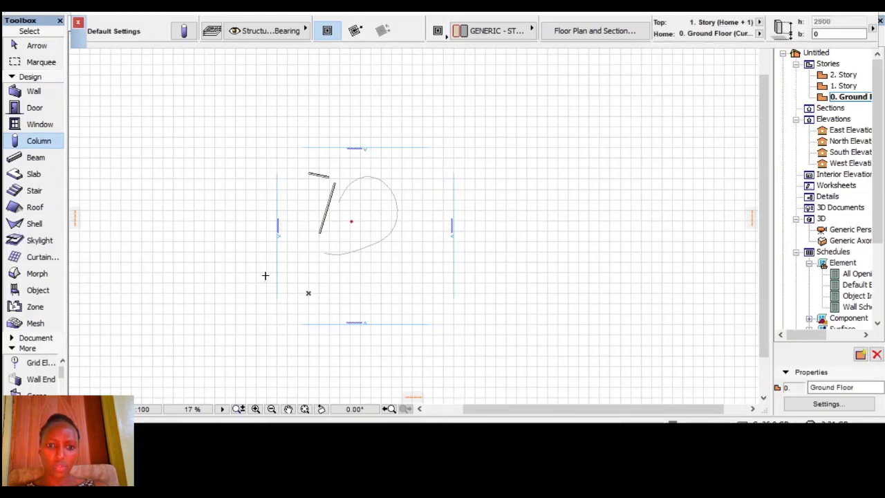
click(37, 290)
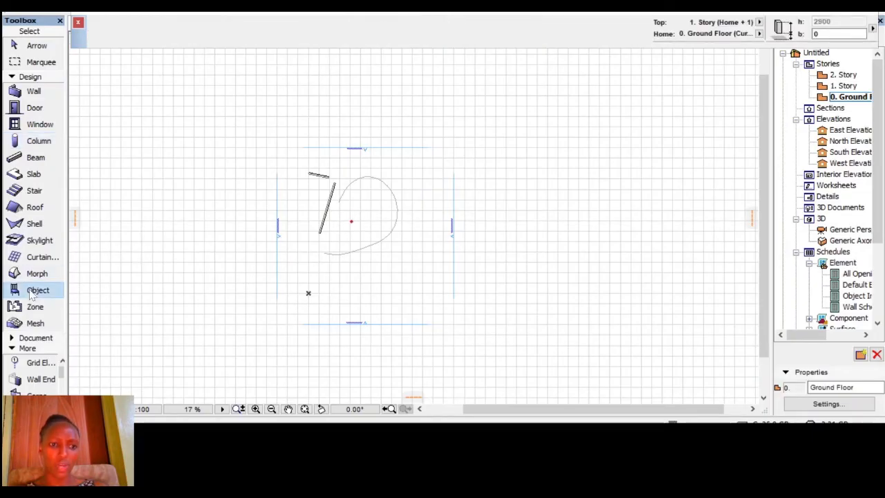
click(385, 192)
scroll(374, 206, up, 5)
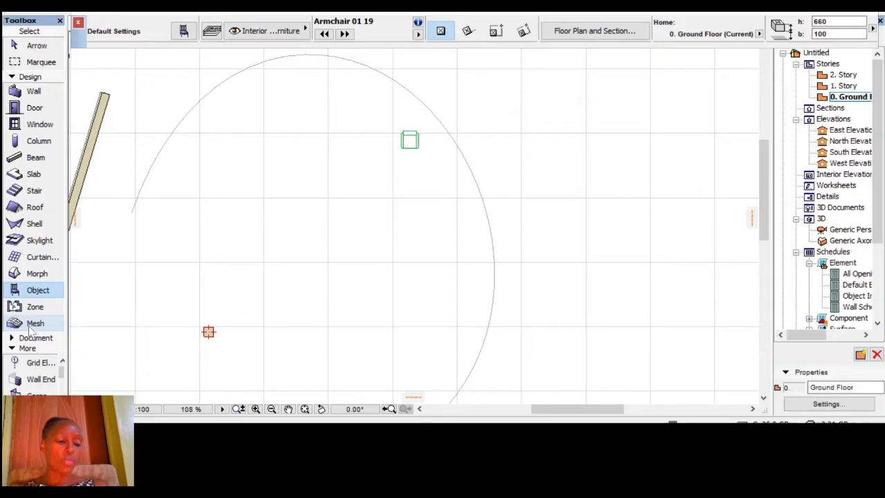
scroll(538, 190, down, 4)
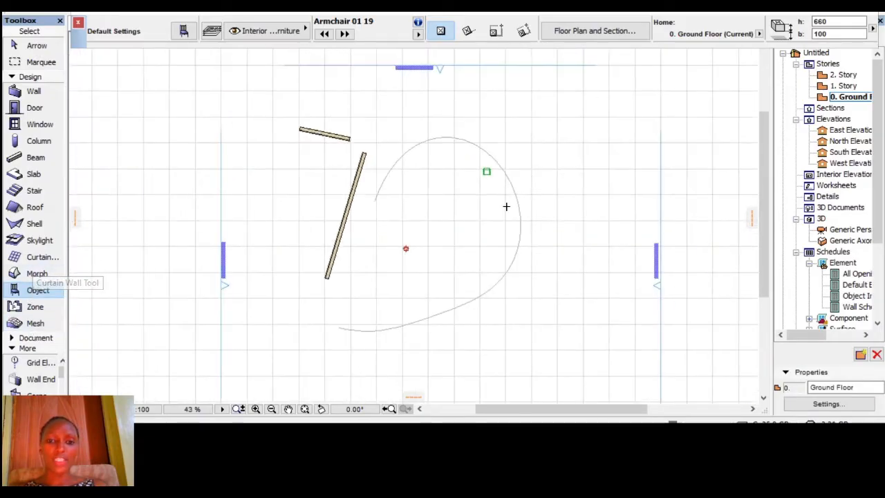
scroll(479, 264, up, 1)
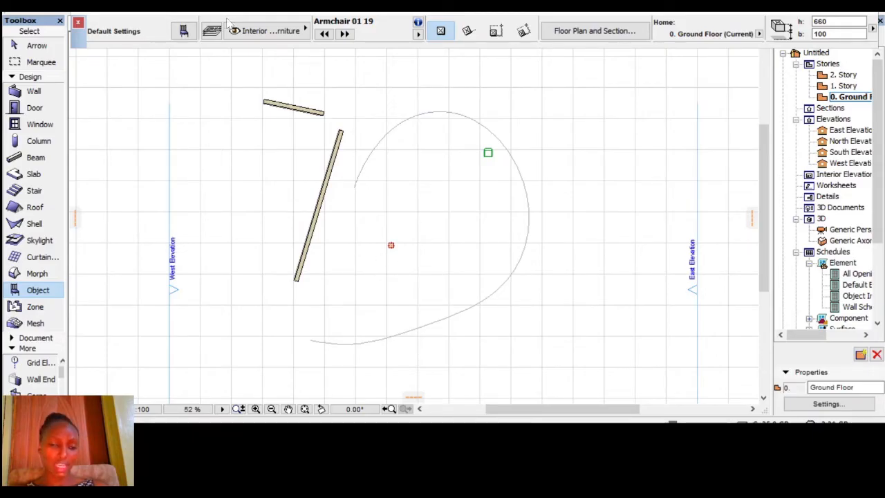
- Hide the Toolbox palette
click(277, 3)
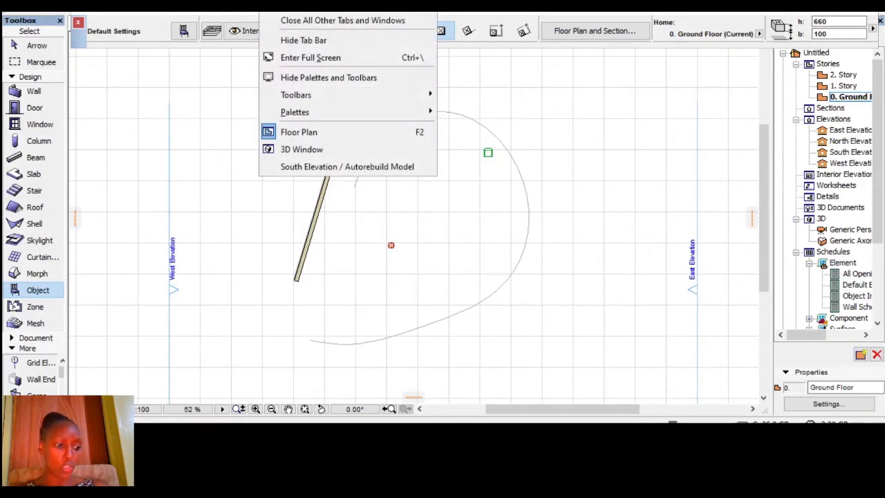
mouse_move(352, 116)
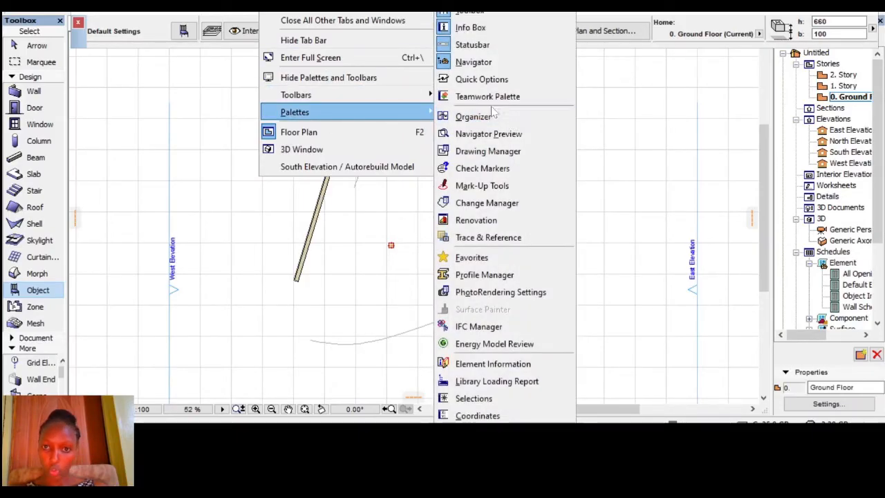
click(488, 27)
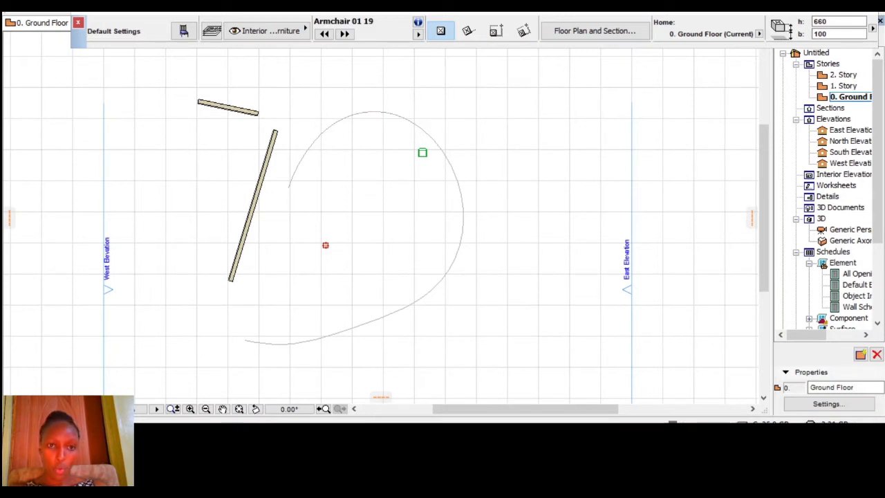
- Show the Toolbox palette again
right_click(349, 23)
mouse_move(325, 113)
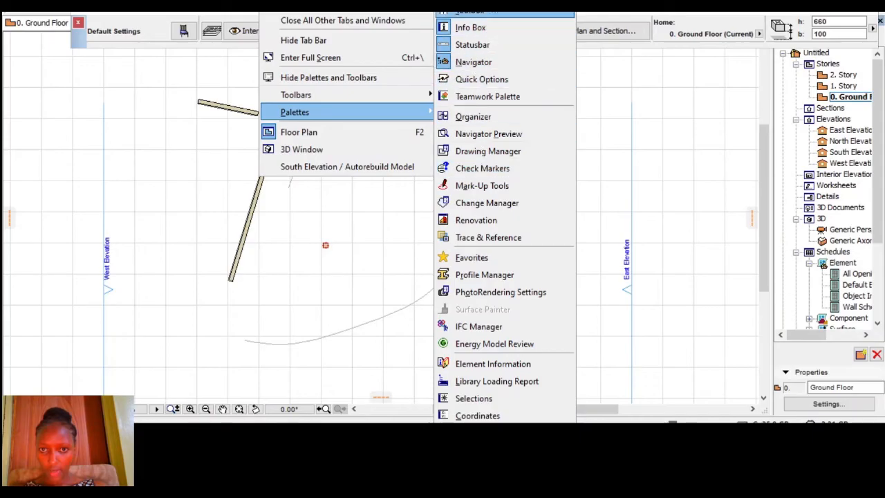
click(493, 12)
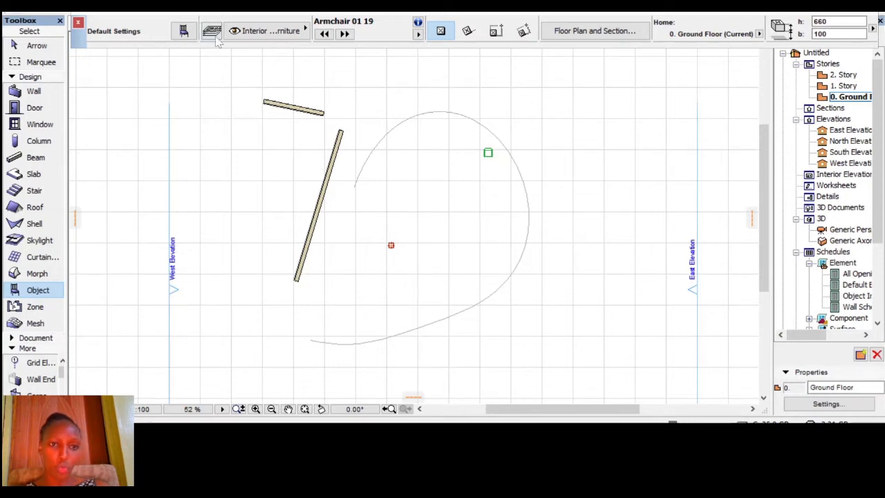
- Remove the Arrow tool from the Toolbox's Select group in the Work Environment settings and apply the change
click(191, 4)
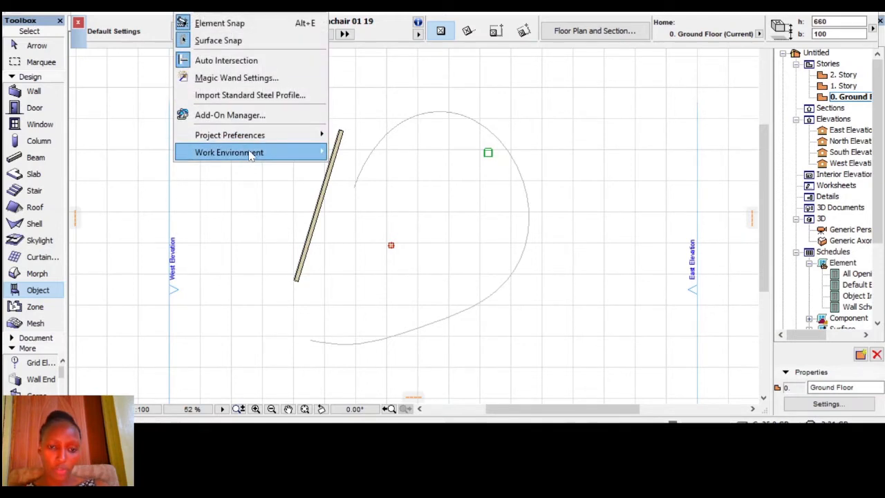
mouse_move(252, 154)
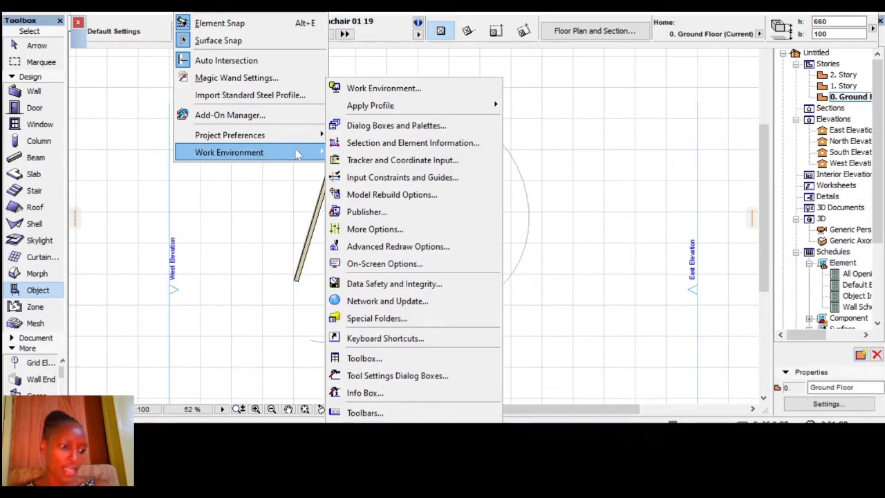
click(402, 363)
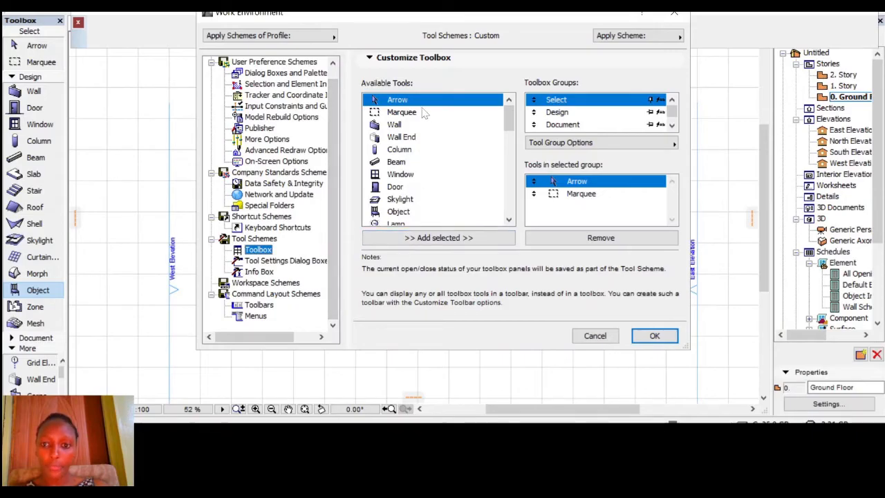
scroll(432, 152, down, 3)
scroll(448, 166, down, 5)
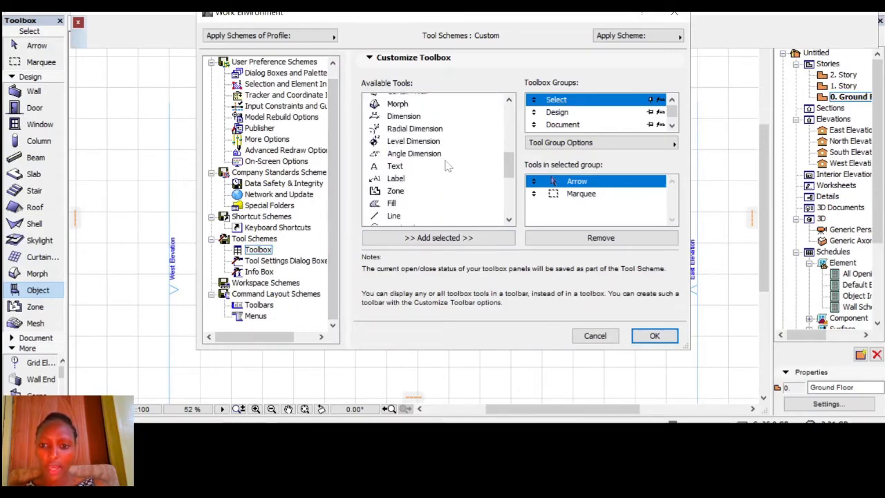
scroll(450, 172, up, 5)
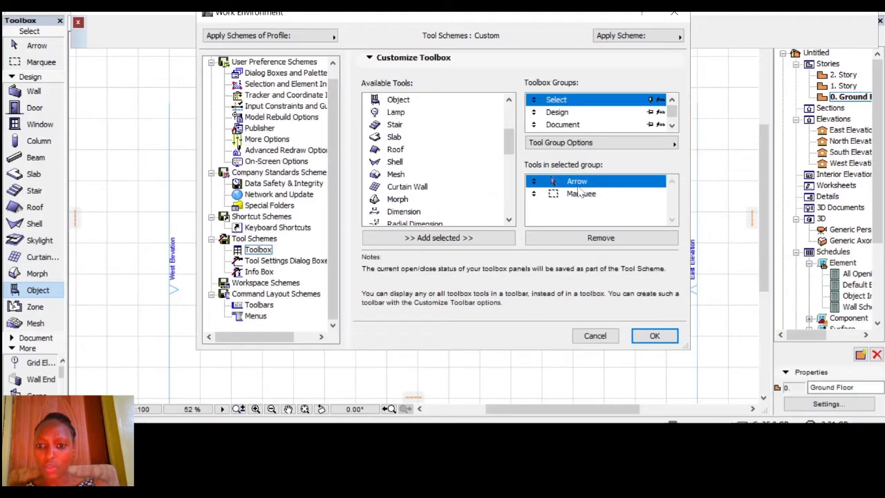
click(607, 237)
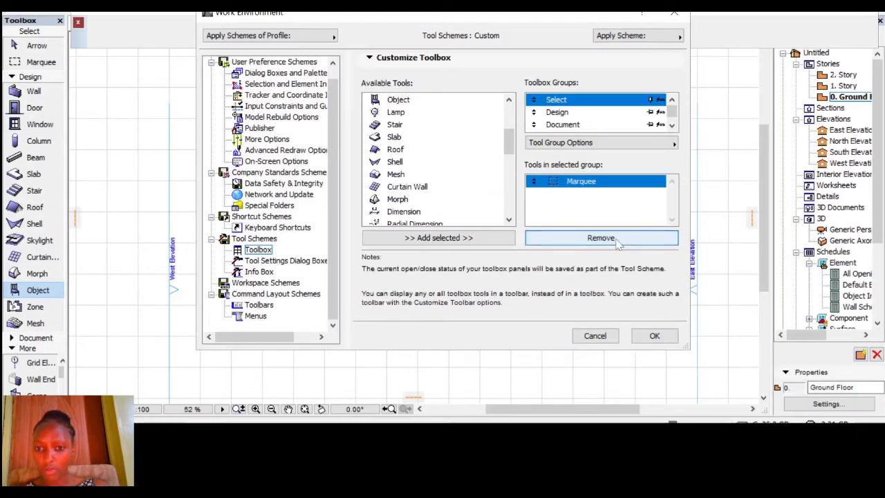
click(653, 335)
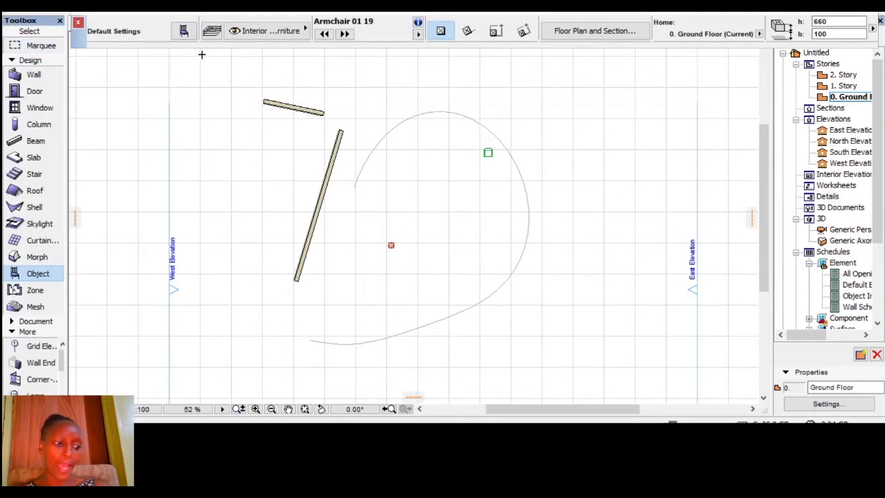
- Add the Arrow tool back to the Toolbox's Select group in the Work Environment settings
click(186, 7)
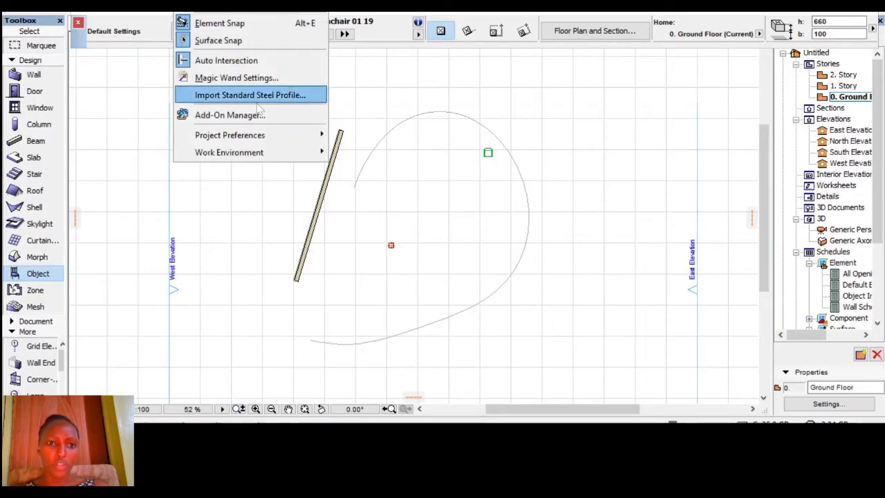
mouse_move(266, 143)
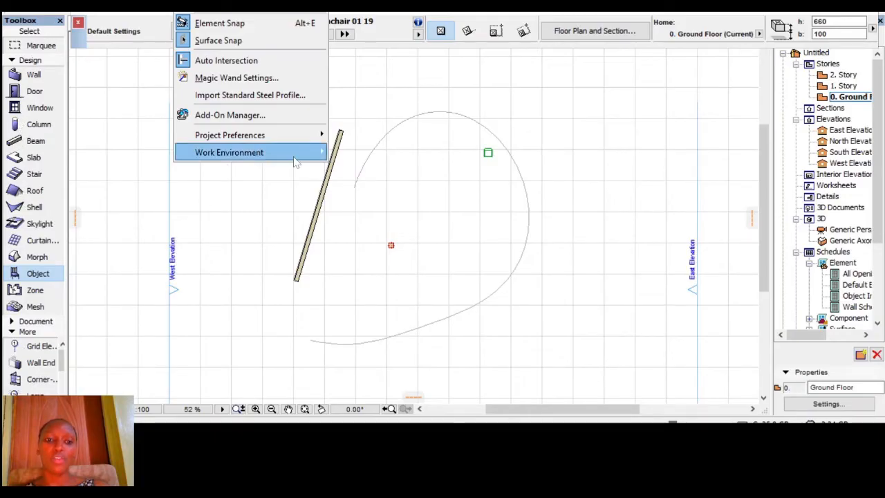
mouse_move(295, 161)
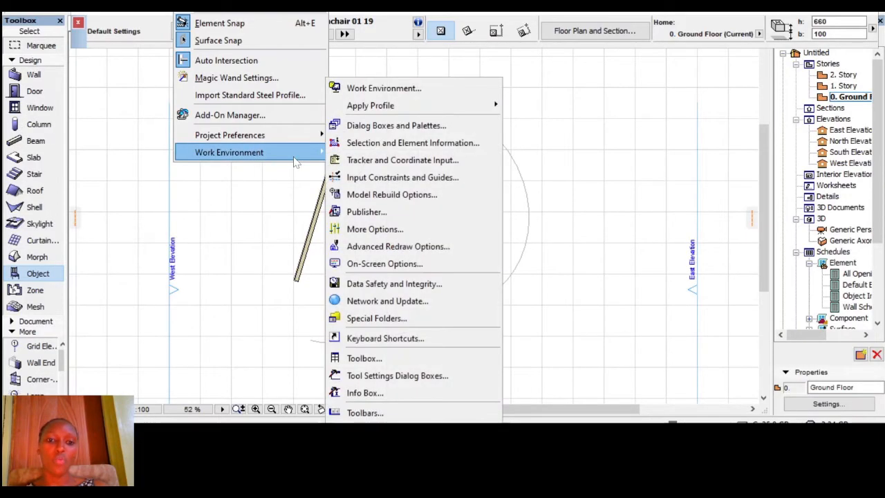
click(398, 357)
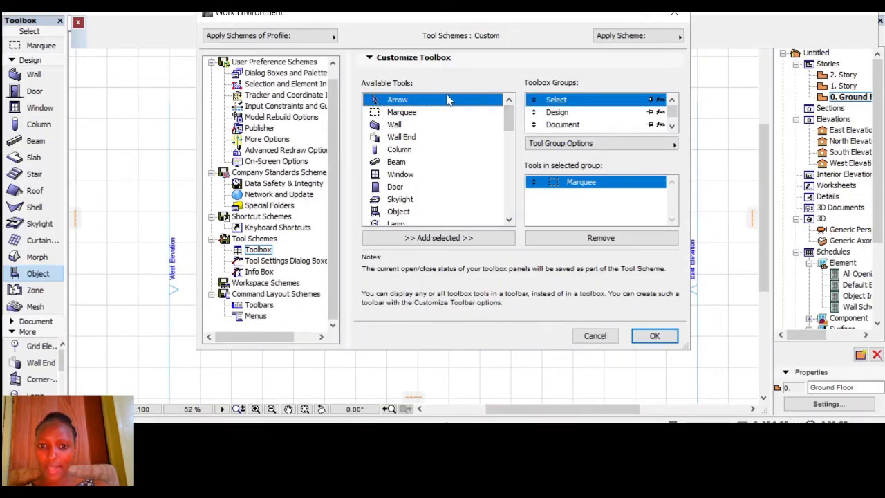
click(465, 239)
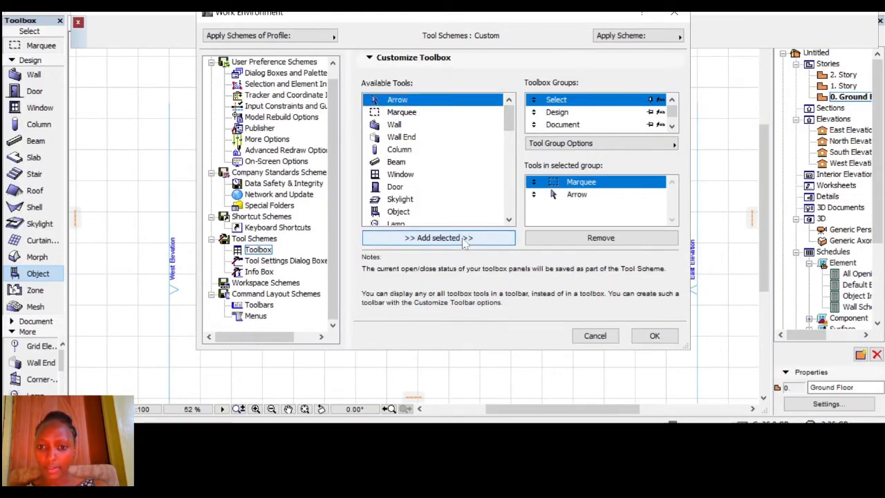
- Move the Arrow tool above Marquee in the Select group and apply the customized Toolbox
click(582, 196)
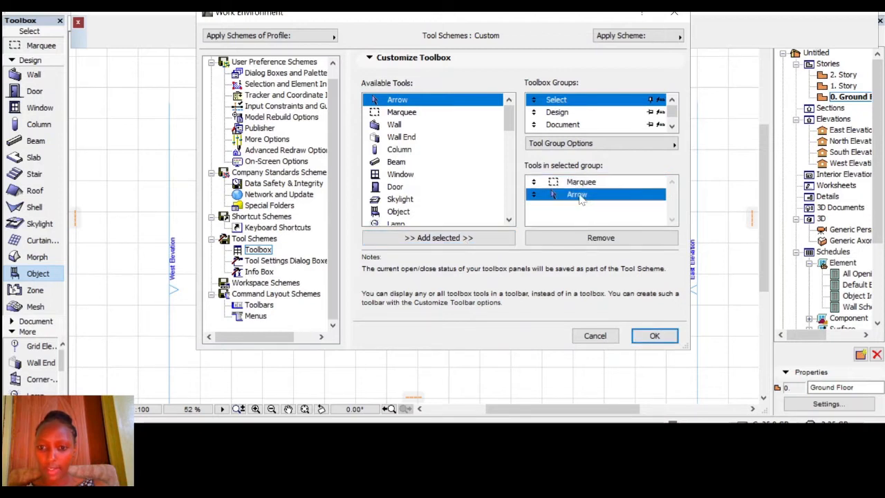
mouse_move(579, 195)
mouse_down()
mouse_move(581, 178)
mouse_move(596, 193)
mouse_up()
click(588, 210)
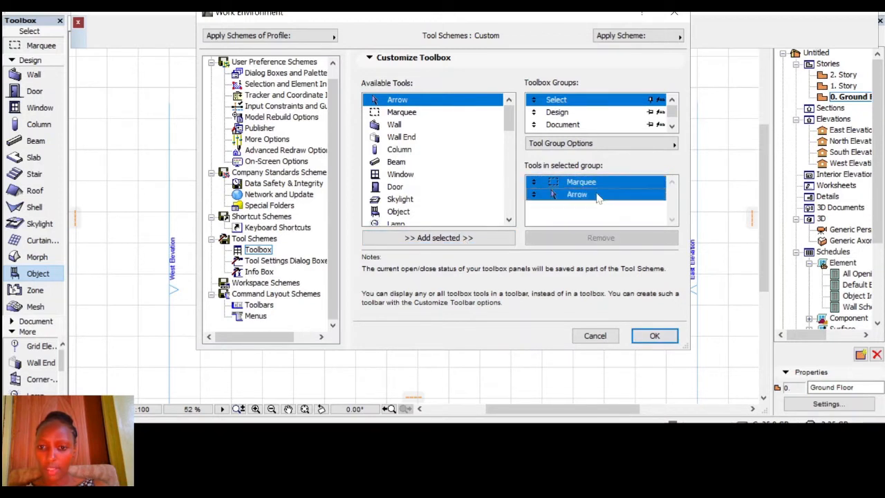
click(599, 209)
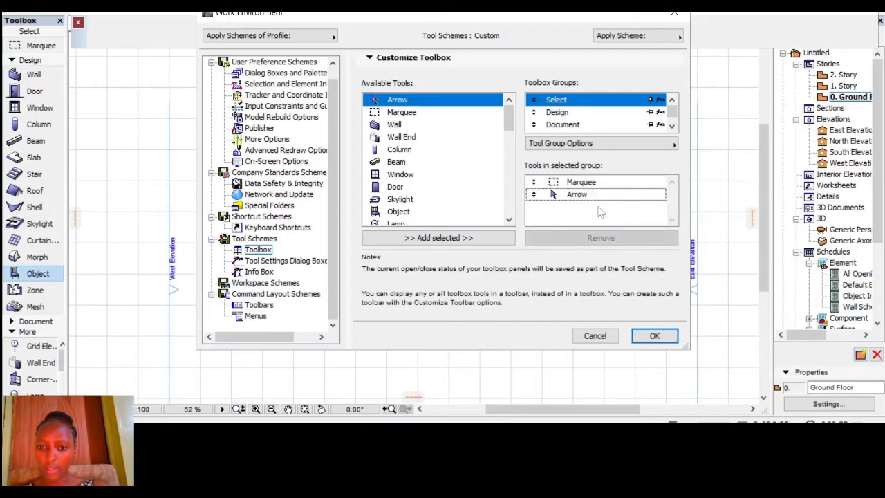
click(535, 195)
click(534, 182)
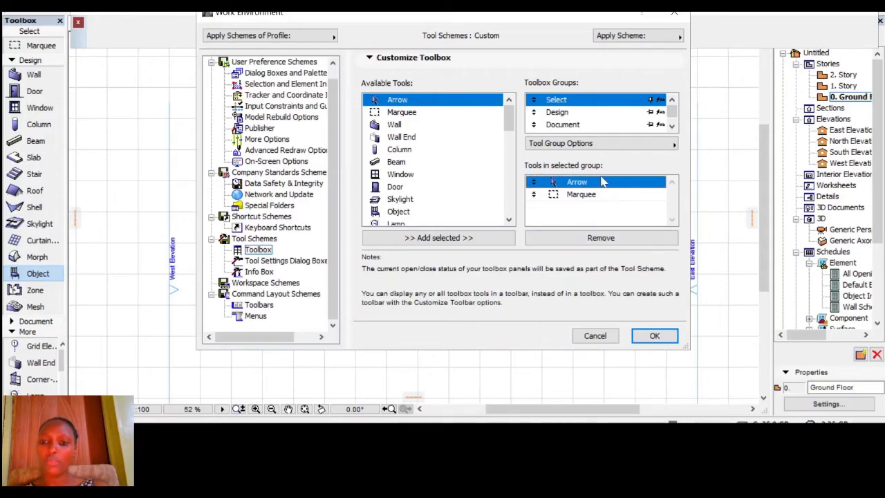
click(654, 336)
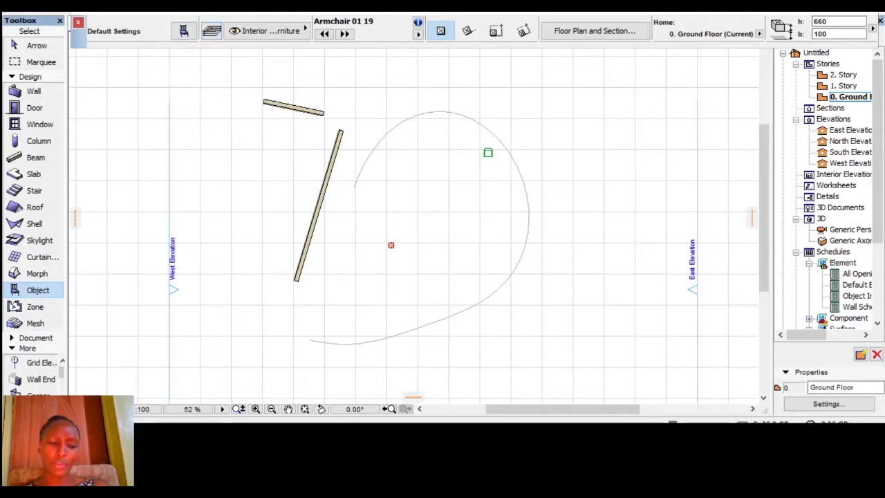
- Add the Morph tool to the Toolbox's Select group in the Work Environment settings
click(186, 5)
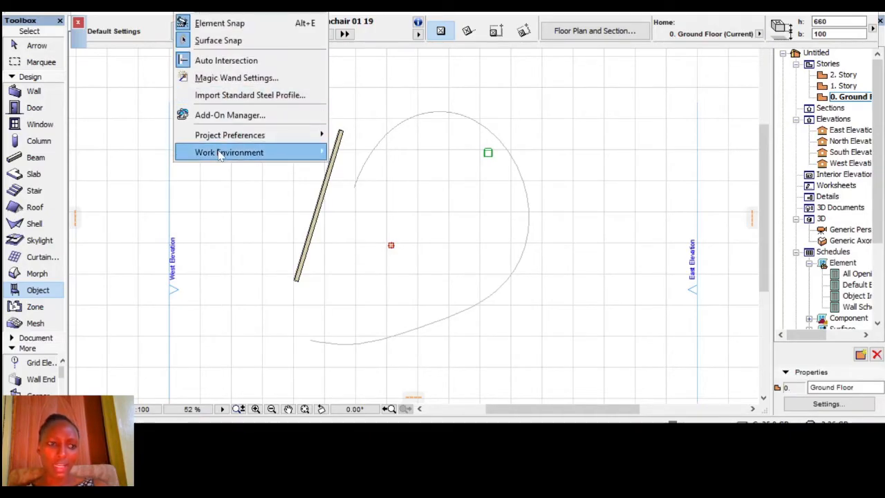
mouse_move(220, 153)
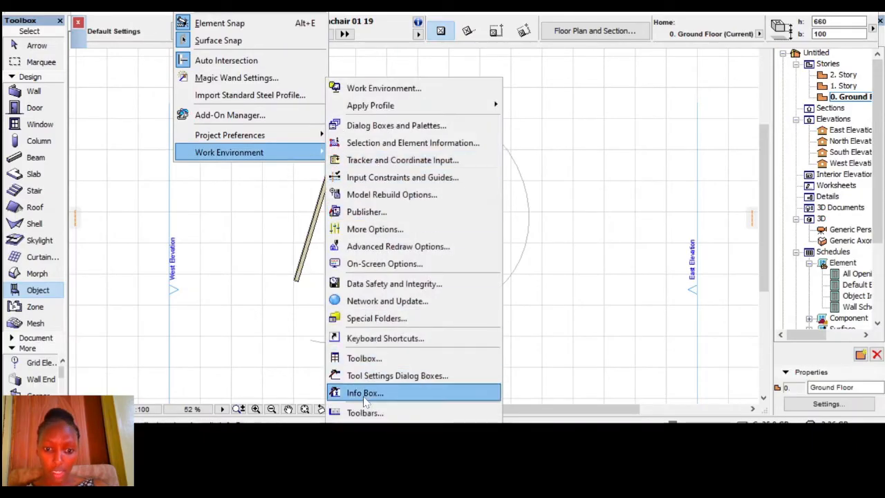
click(380, 359)
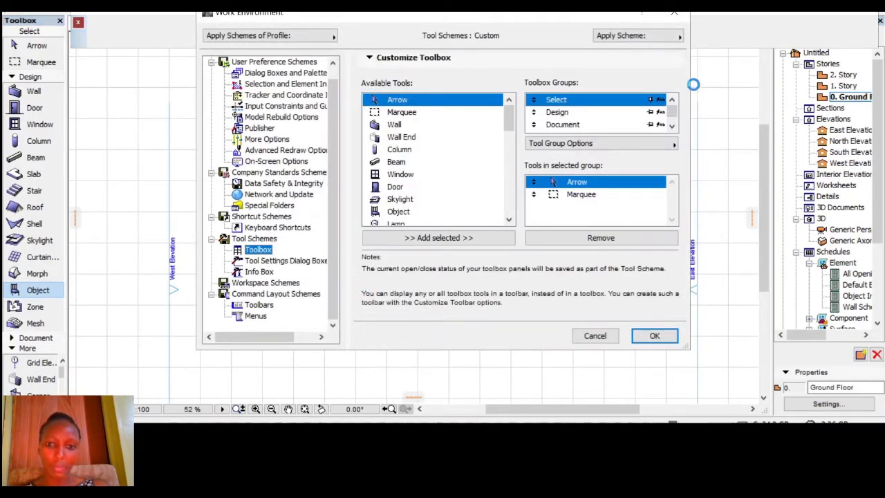
scroll(417, 158, down, 1)
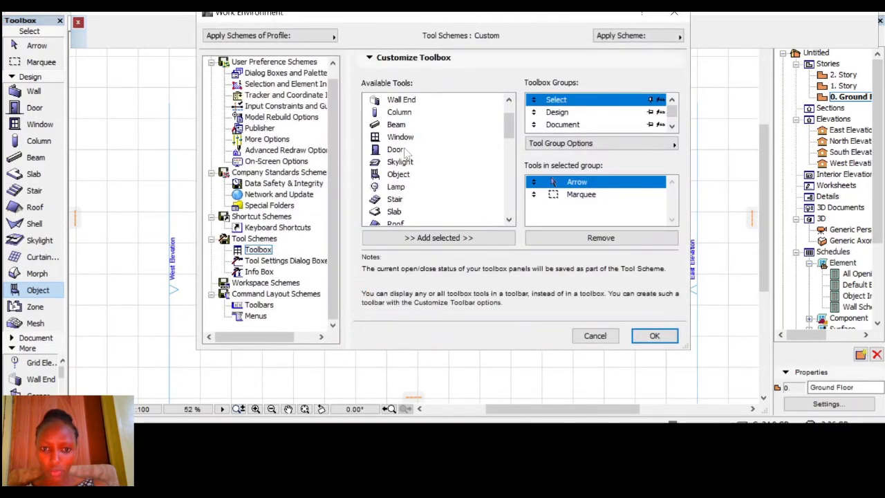
scroll(407, 154, up, 1)
scroll(406, 155, down, 1)
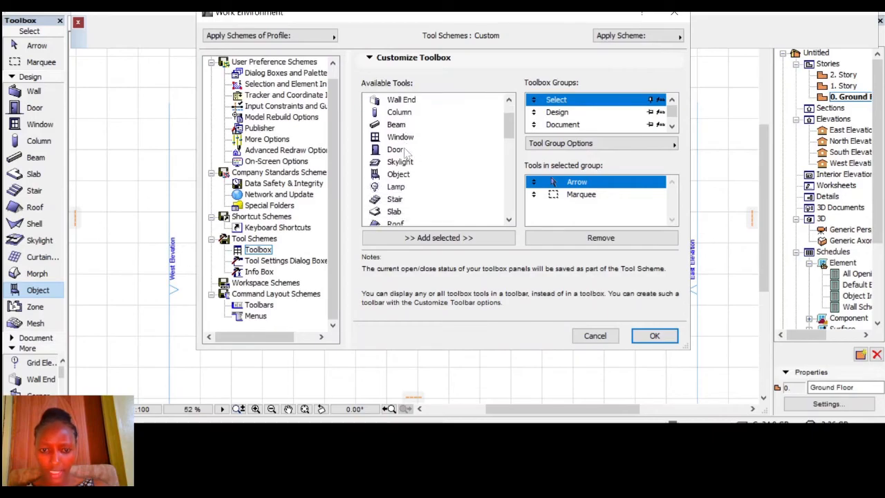
click(409, 164)
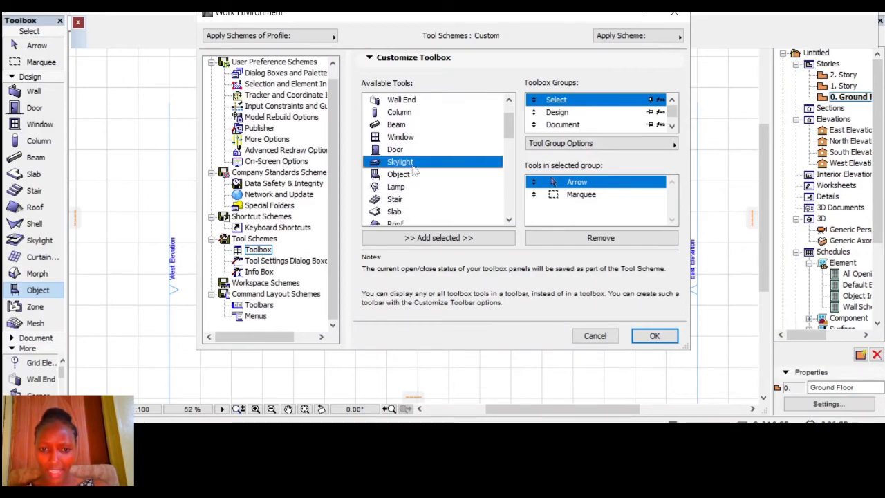
scroll(426, 179, down, 2)
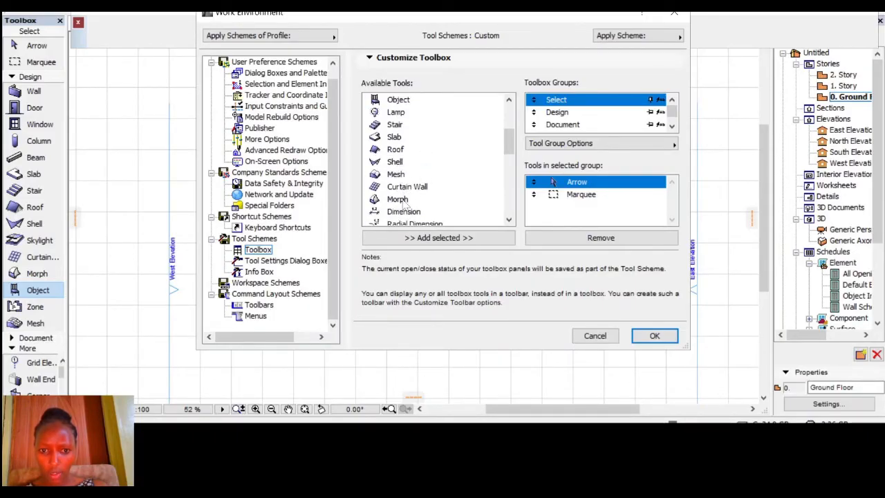
scroll(415, 185, up, 2)
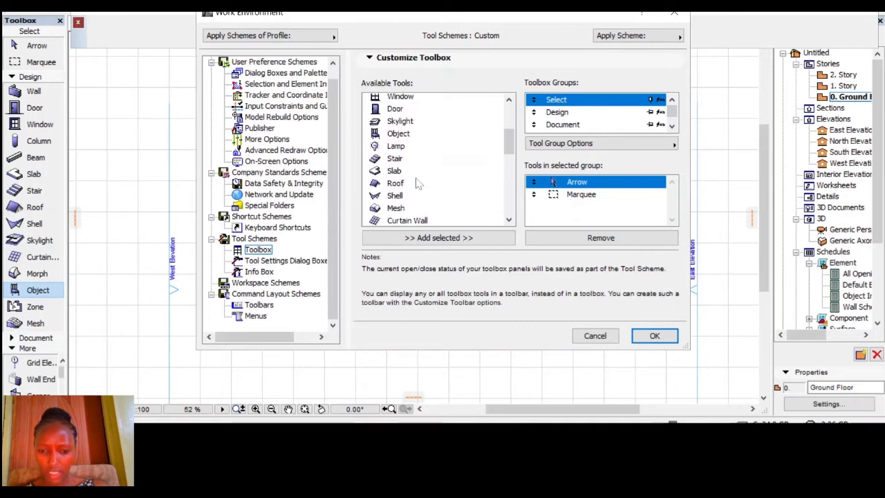
scroll(418, 183, down, 1)
click(419, 198)
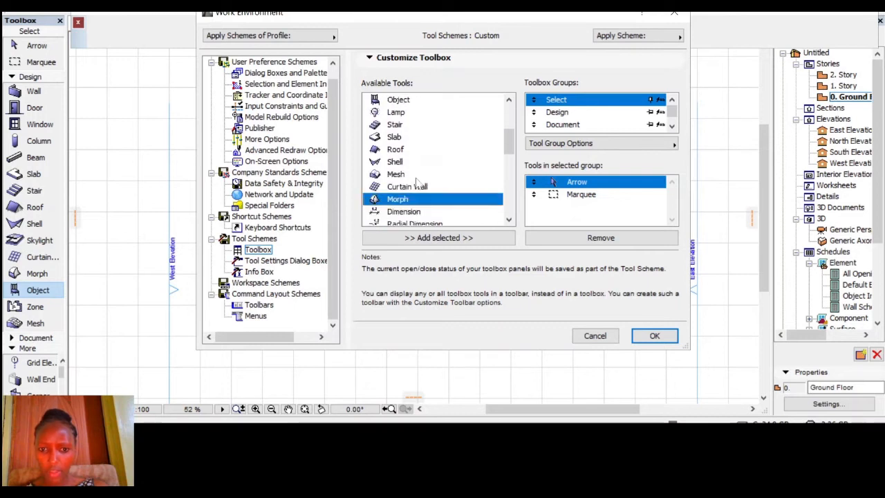
click(438, 238)
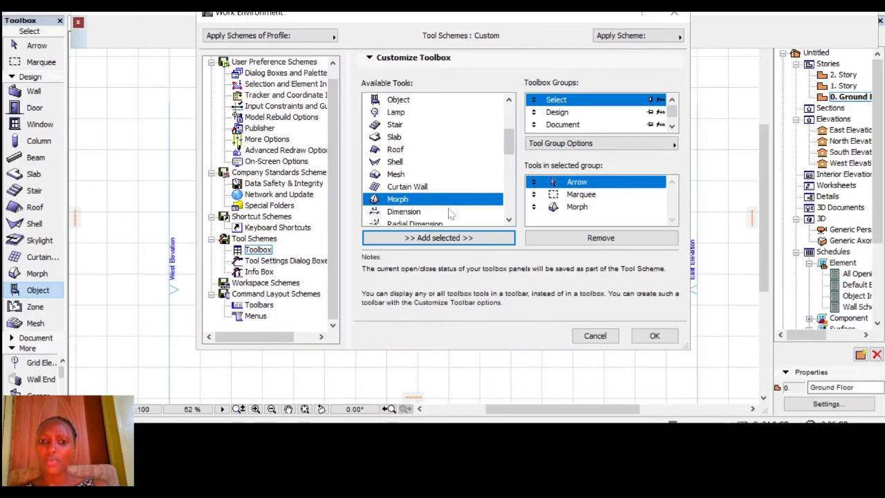
- Remove the Morph tool from the Toolbox's Select group and also from its Design group
click(579, 209)
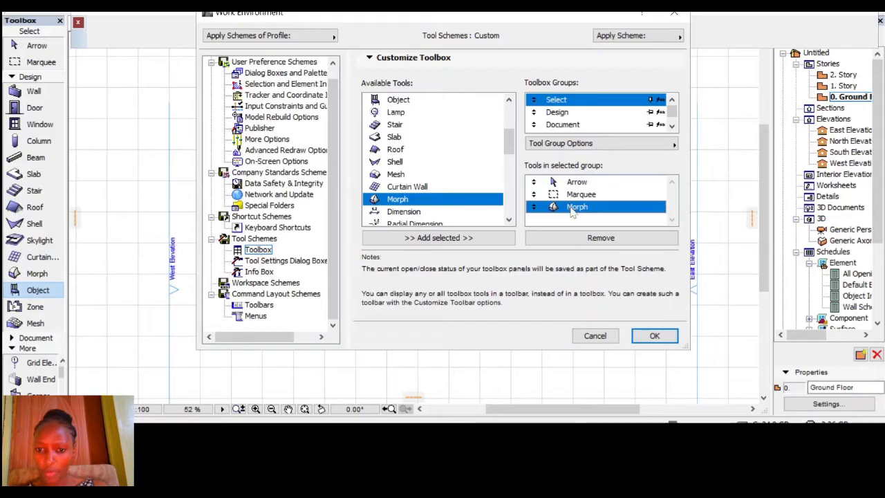
click(595, 237)
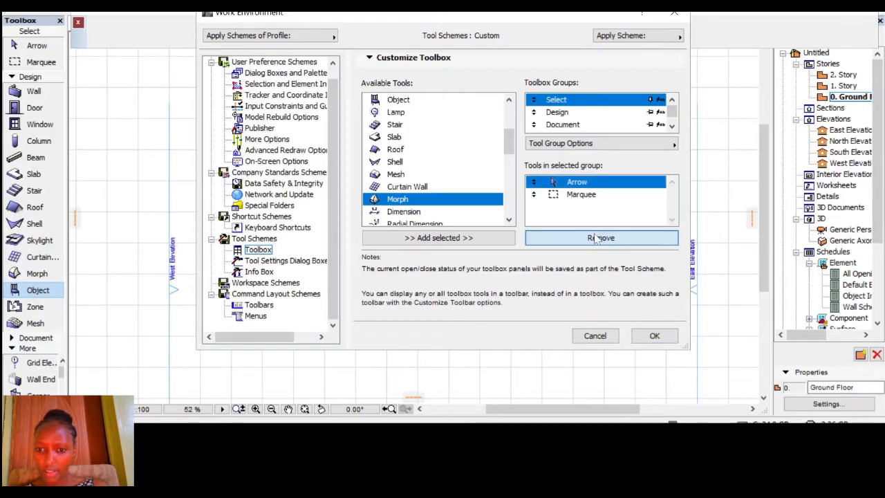
click(553, 113)
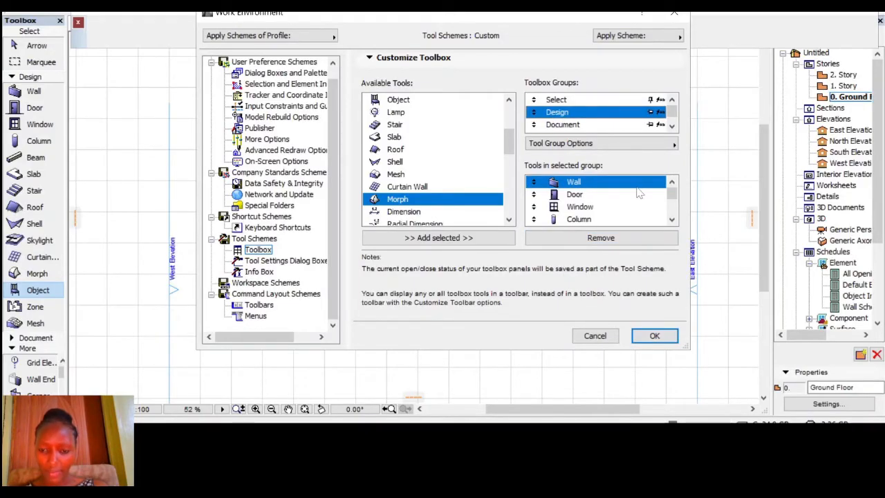
scroll(638, 197, down, 3)
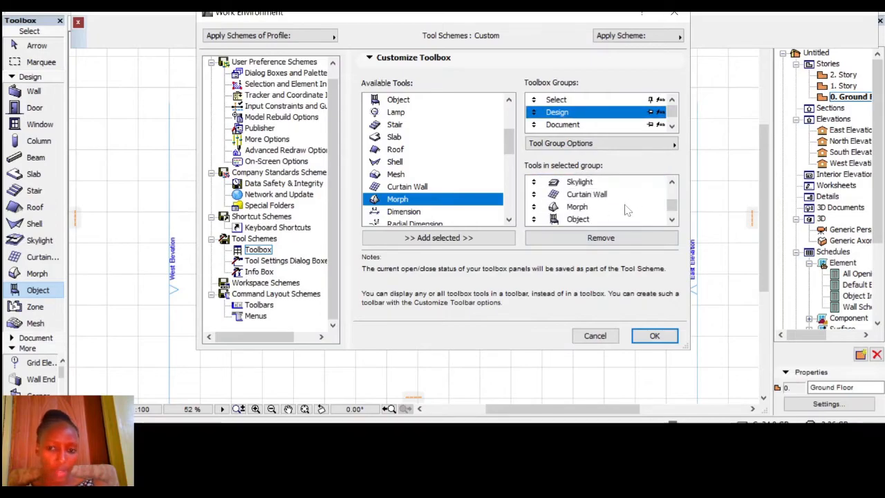
click(581, 209)
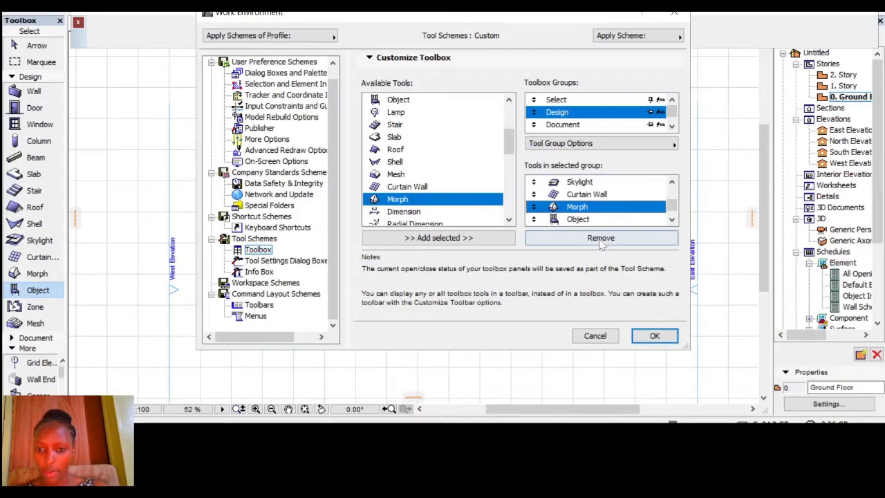
click(600, 238)
scroll(584, 196, down, 2)
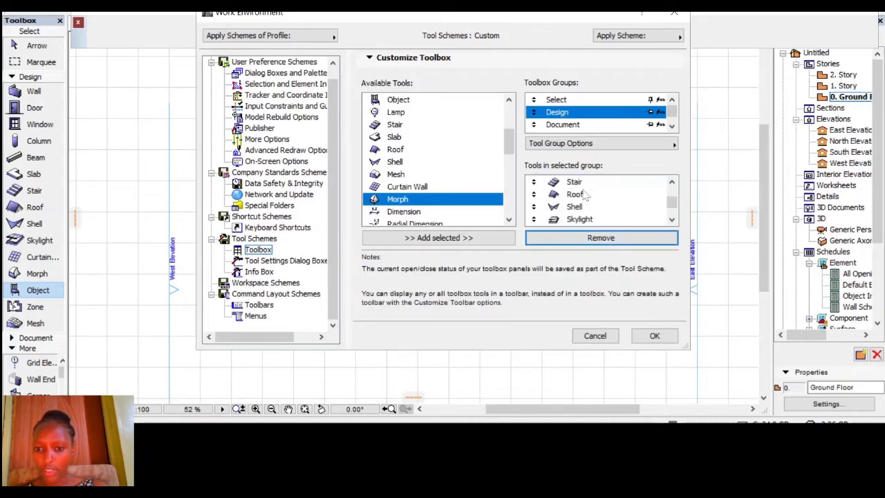
- Remove the Shell and Skylight tools from the Toolbox's Design group in the Work Environment settings
click(581, 206)
click(600, 237)
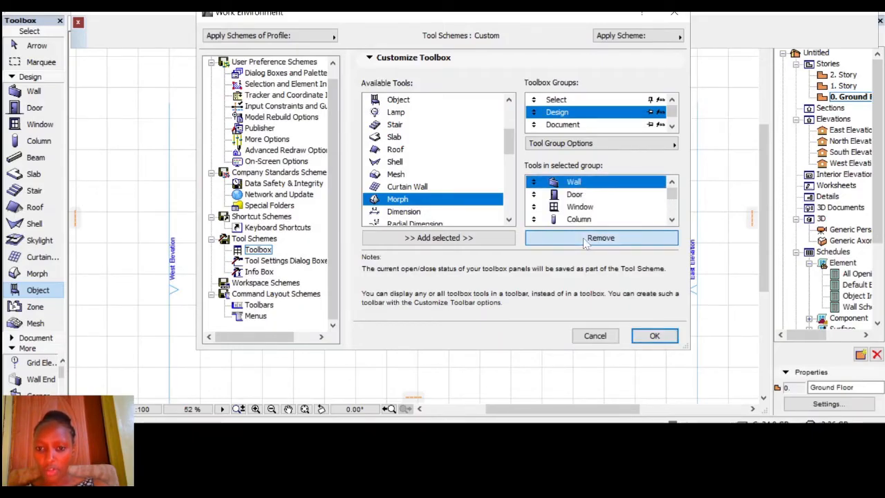
scroll(582, 197, down, 2)
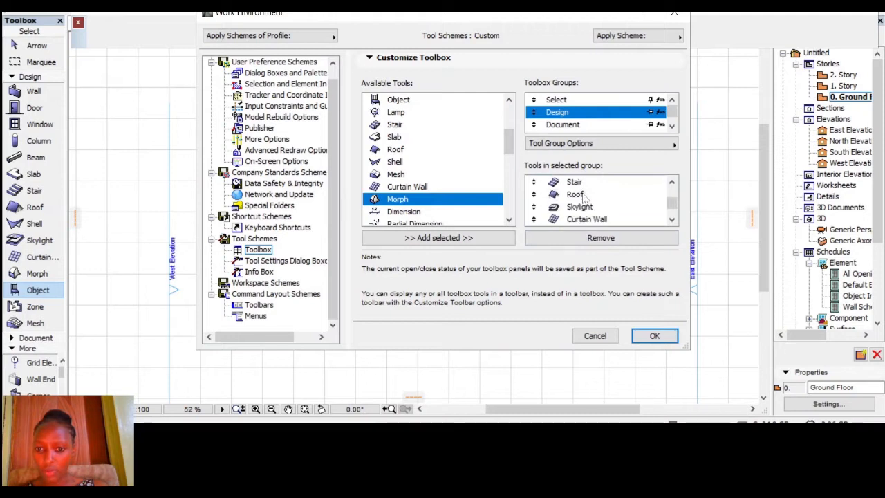
click(584, 208)
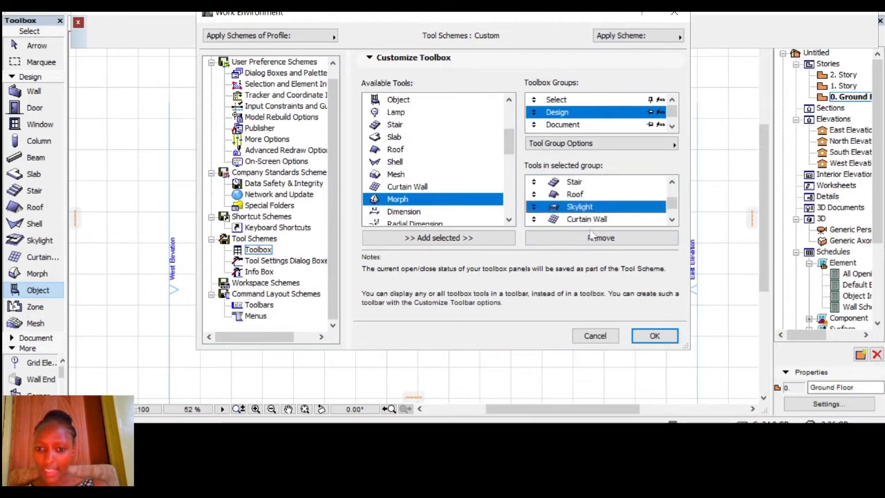
click(595, 238)
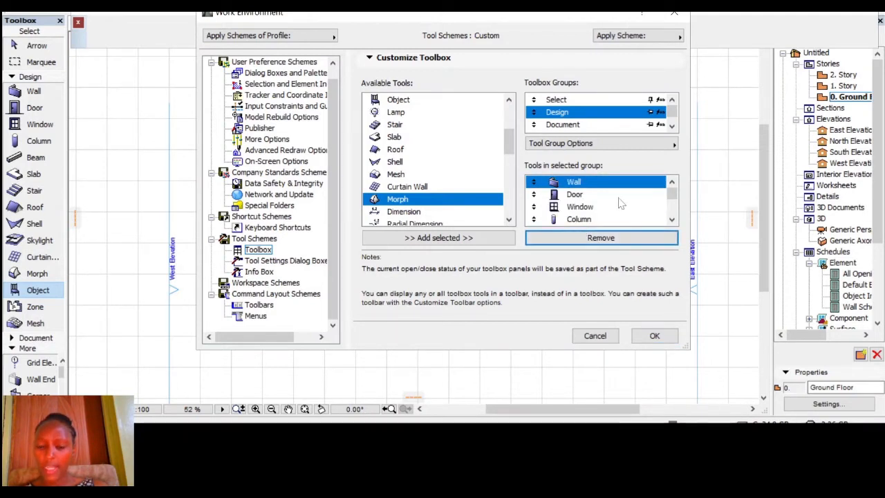
- Remove the Curtain Wall tool from the Design group and apply the customized Toolbox
scroll(608, 204, down, 3)
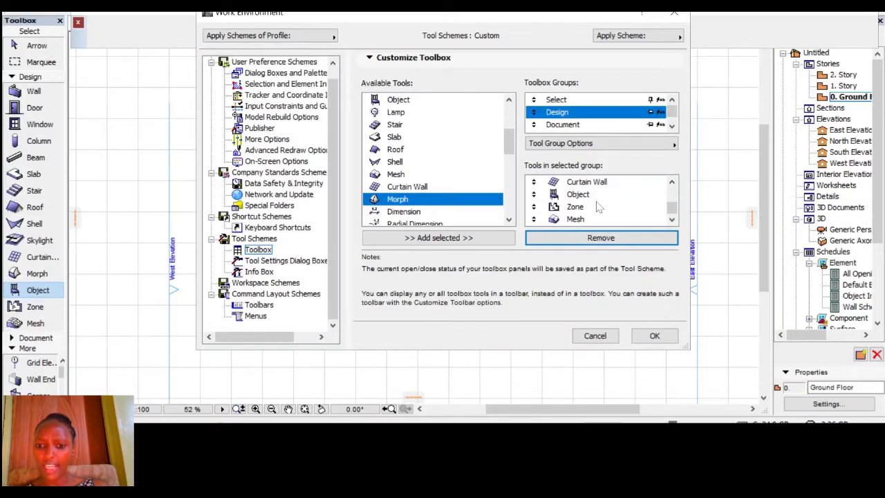
click(595, 183)
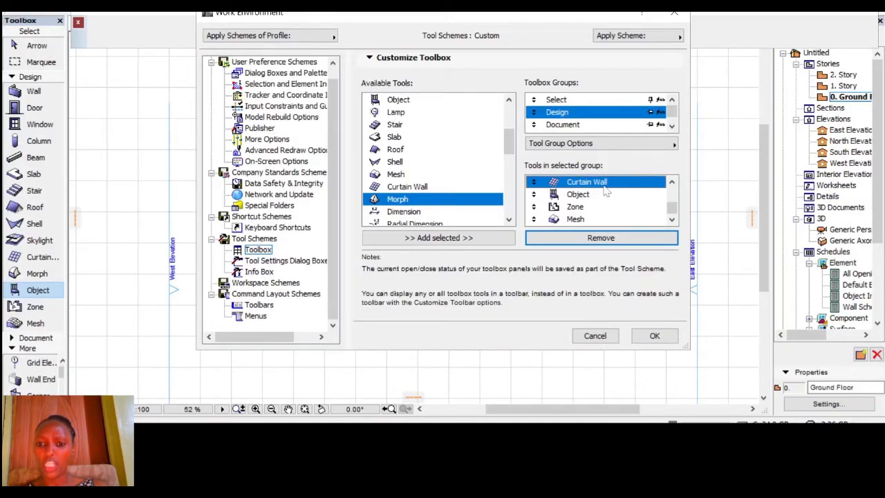
click(637, 238)
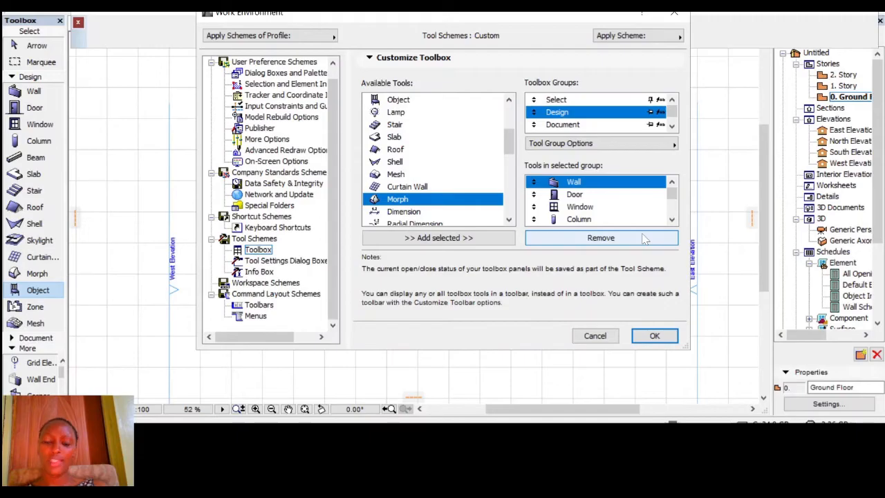
click(654, 335)
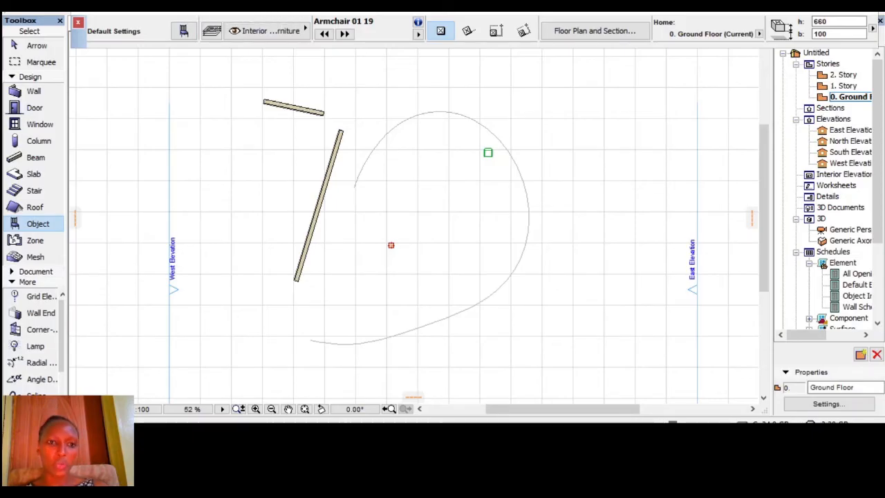
- Reopen the Work Environment's Toolbox settings and add the Skylight tool back to the Design group
click(190, 2)
mouse_move(289, 152)
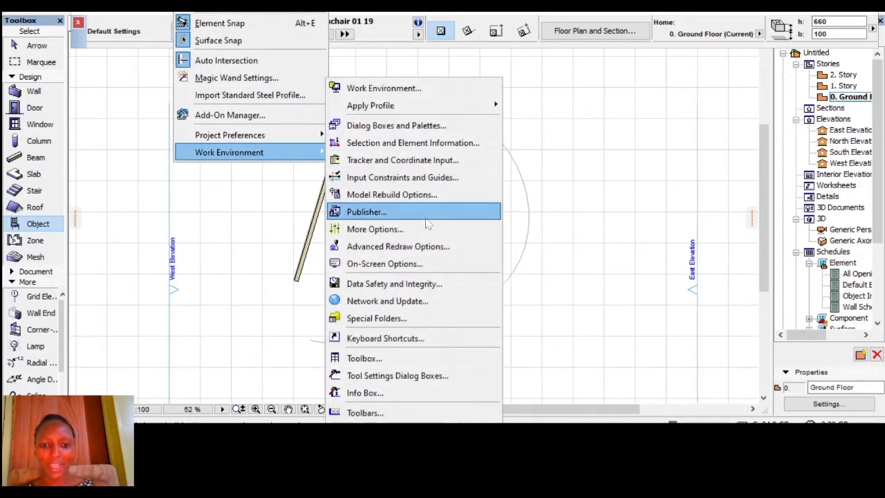
click(383, 359)
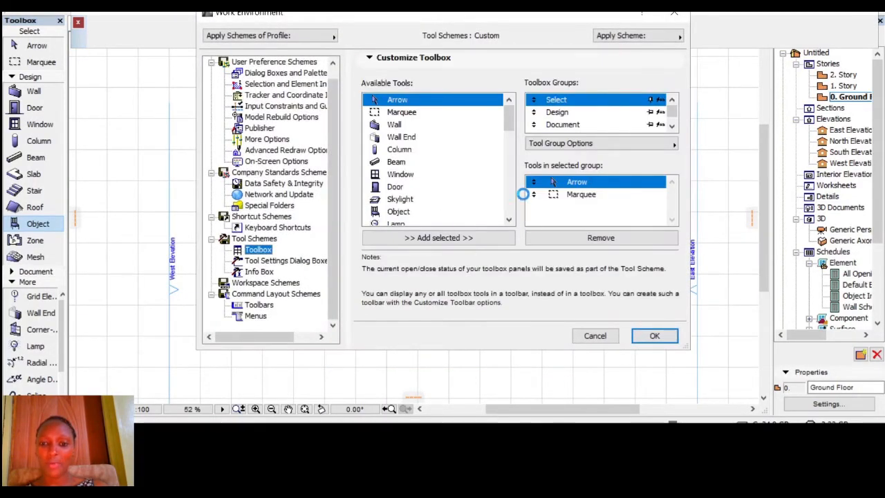
click(559, 112)
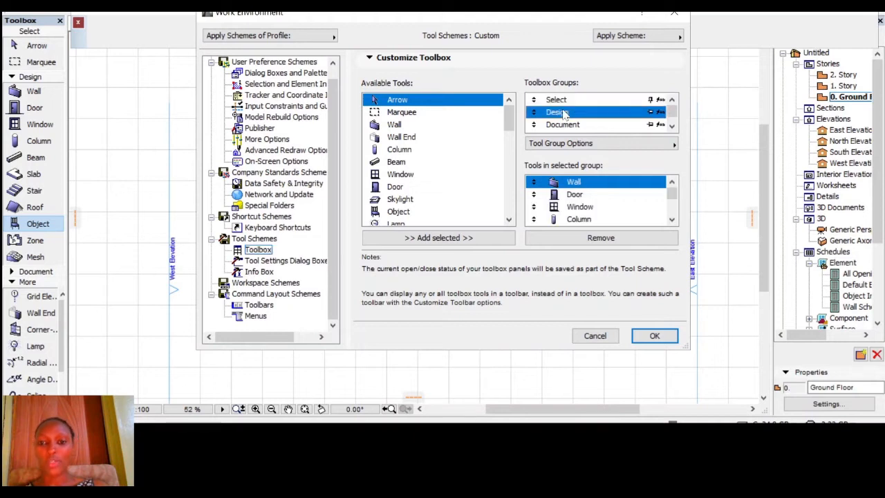
scroll(591, 211, down, 3)
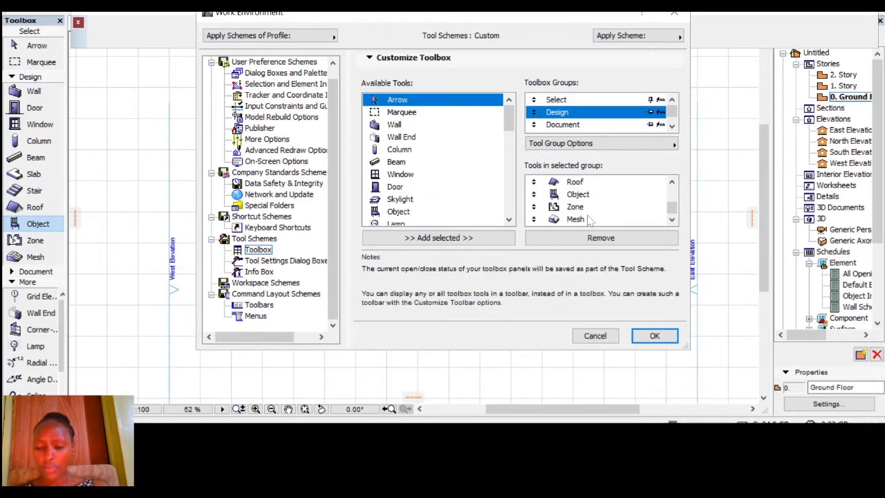
scroll(586, 214, up, 4)
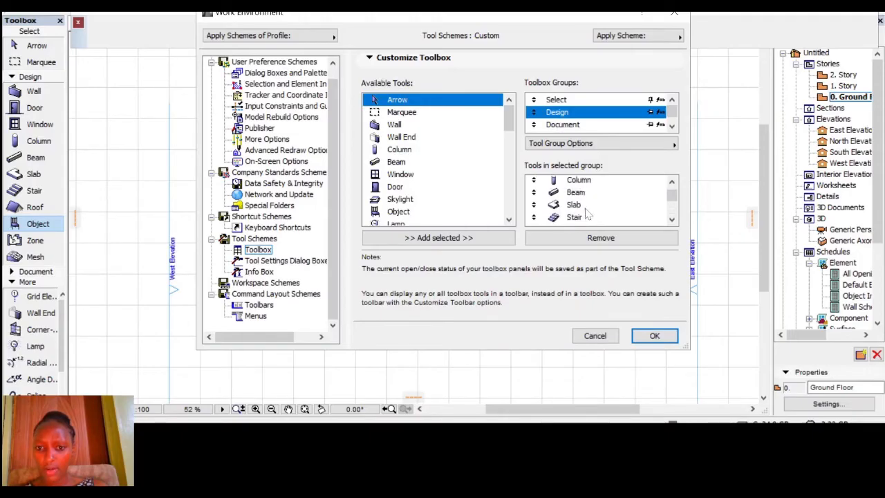
scroll(587, 216, down, 4)
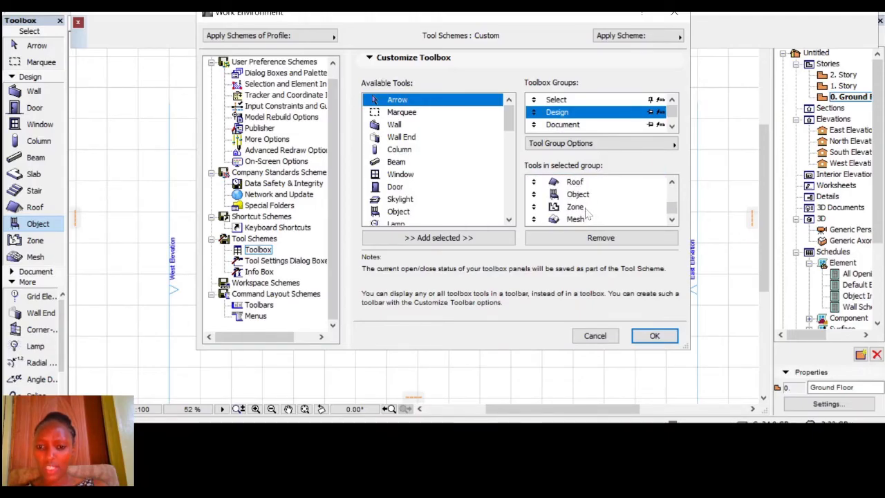
scroll(586, 215, up, 4)
scroll(587, 214, down, 1)
scroll(586, 214, down, 2)
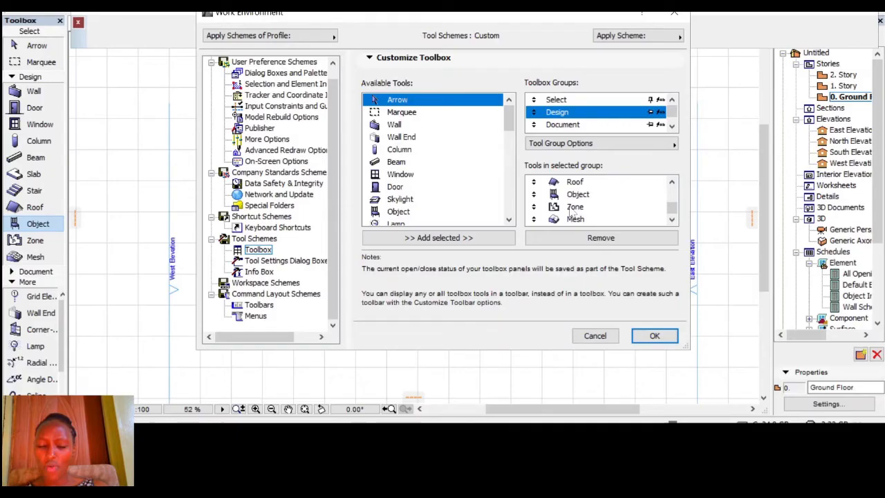
click(398, 200)
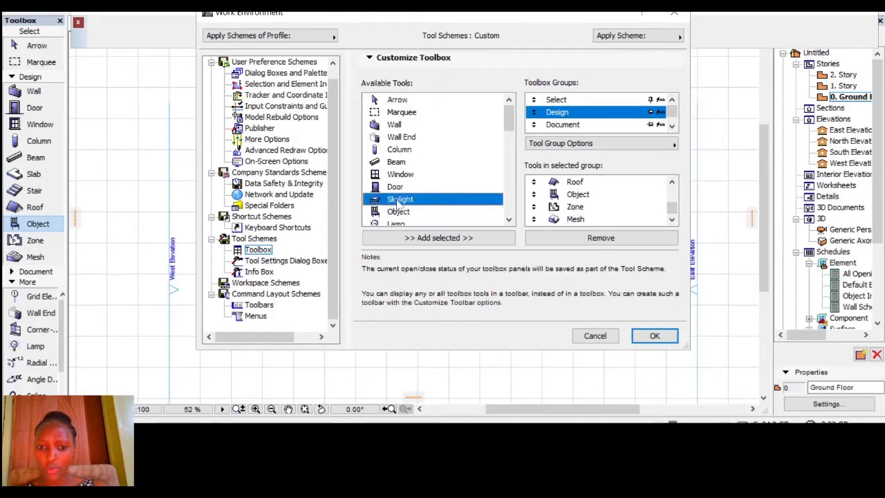
click(424, 237)
- Add the Morph tool back to the Toolbox's Design group and apply the customized Toolbox
scroll(622, 207, down, 3)
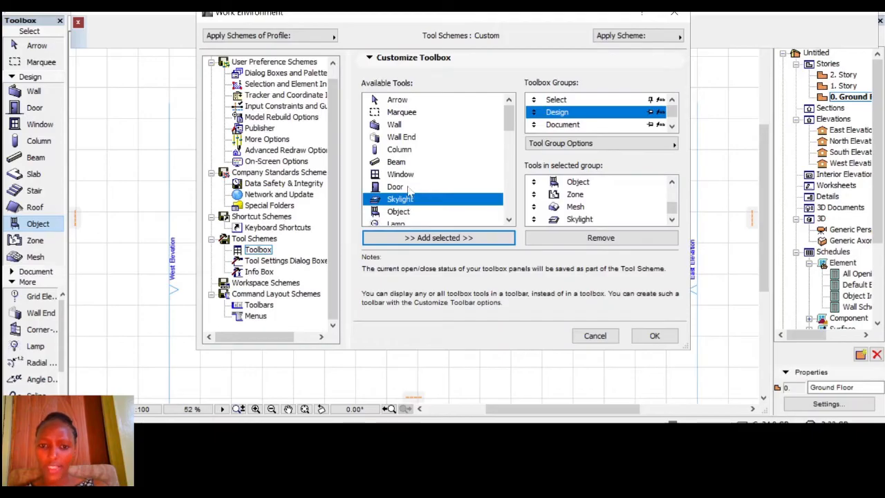
scroll(408, 191, down, 3)
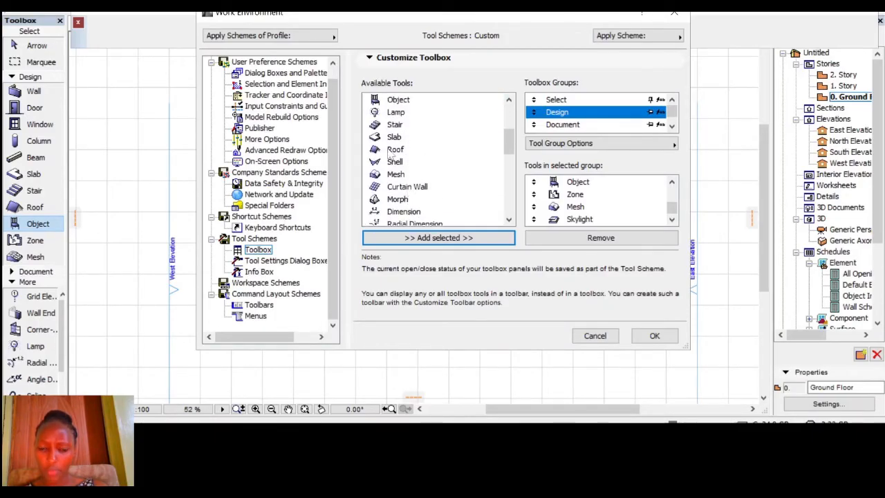
click(395, 199)
click(439, 238)
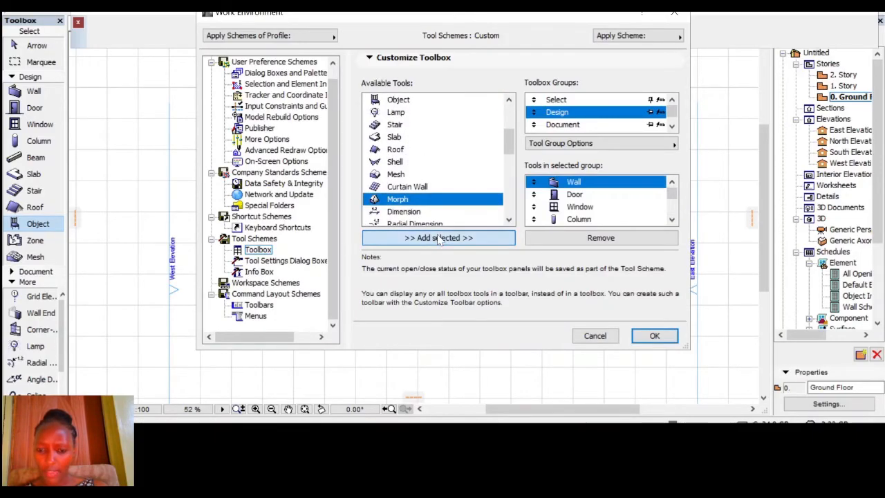
scroll(620, 201, down, 5)
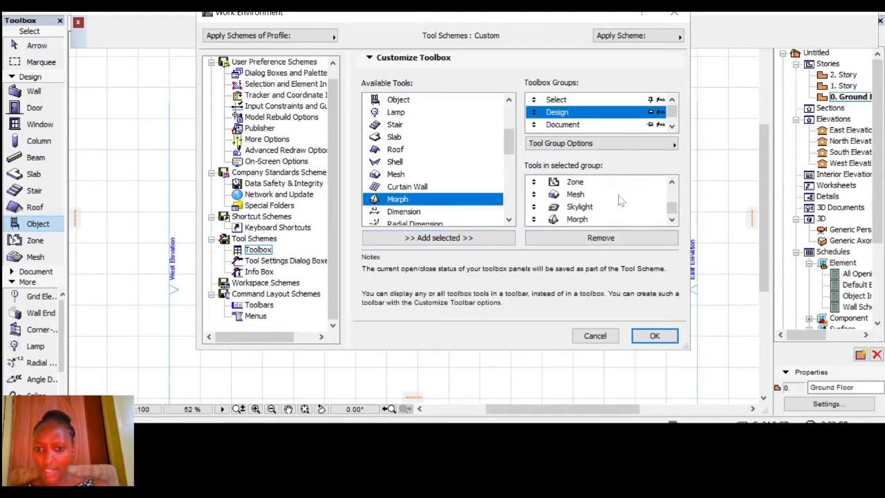
click(653, 337)
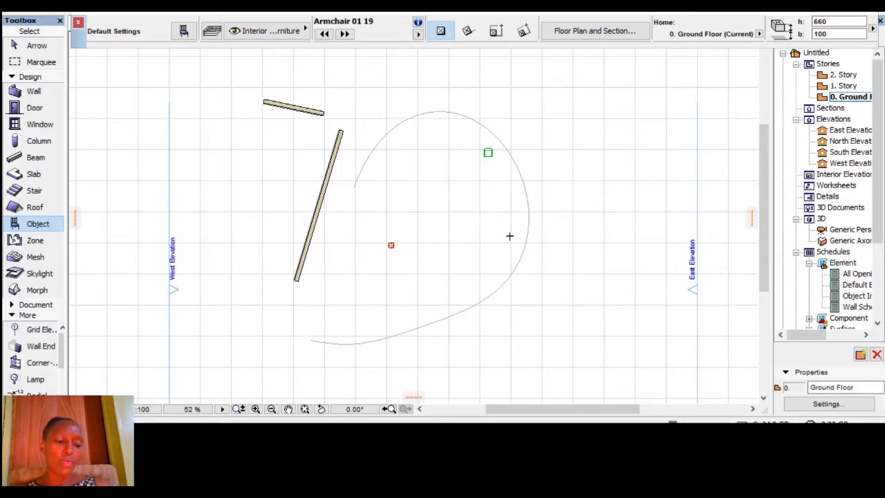
- Open the Toolbox customization settings directly from the Toolbox palette and close them without making changes
right_click(59, 53)
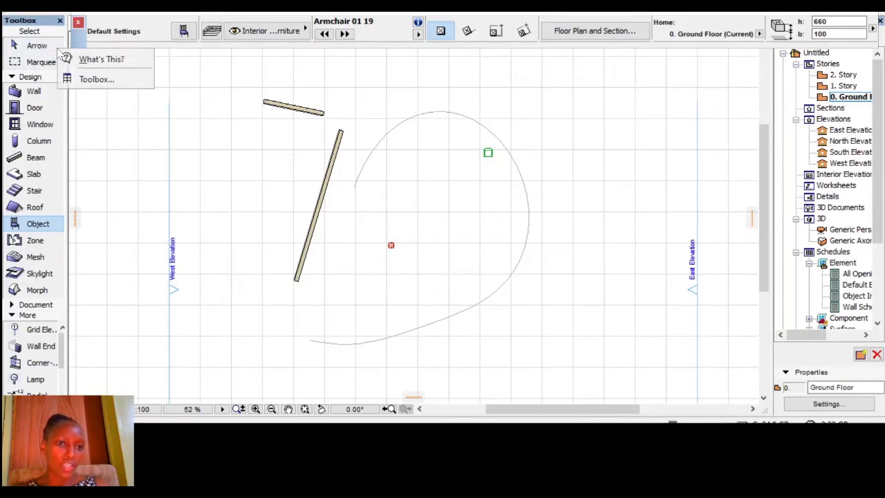
click(84, 80)
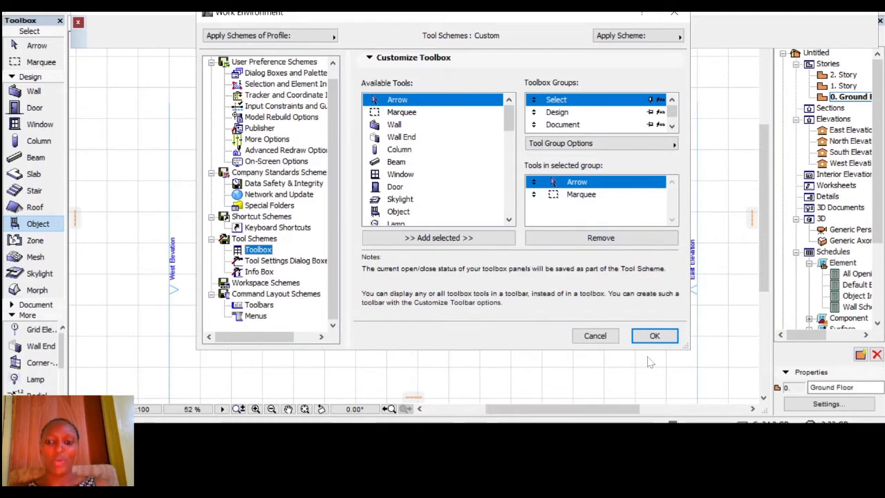
click(593, 336)
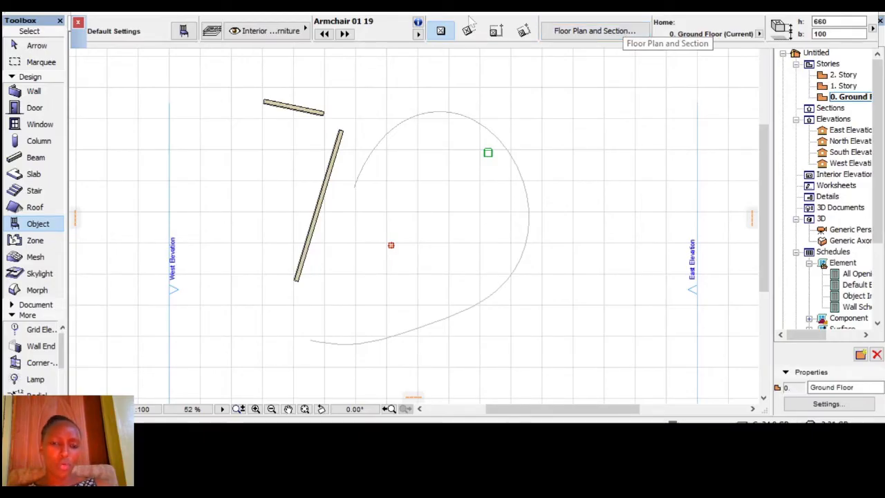
- Activate the Arrow and then the Wall tool, and examine the wall default settings for composites, Floor Plan and Section, and Model surfaces
click(29, 47)
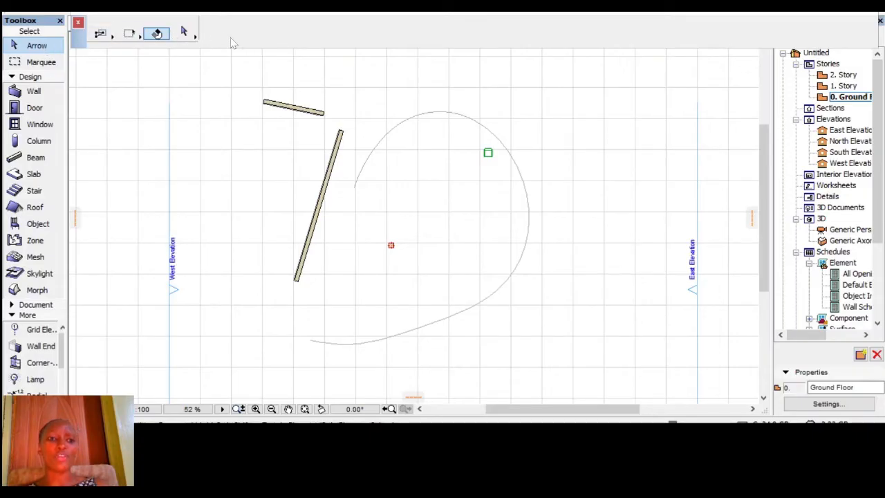
click(44, 92)
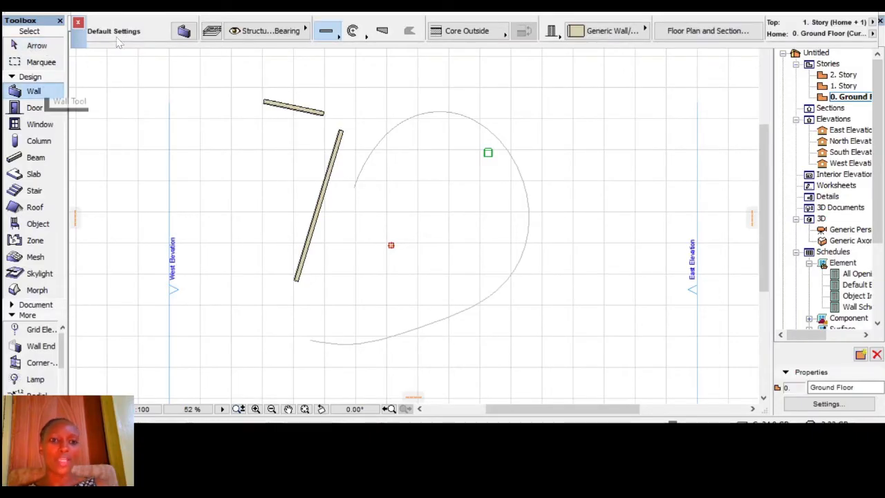
click(184, 33)
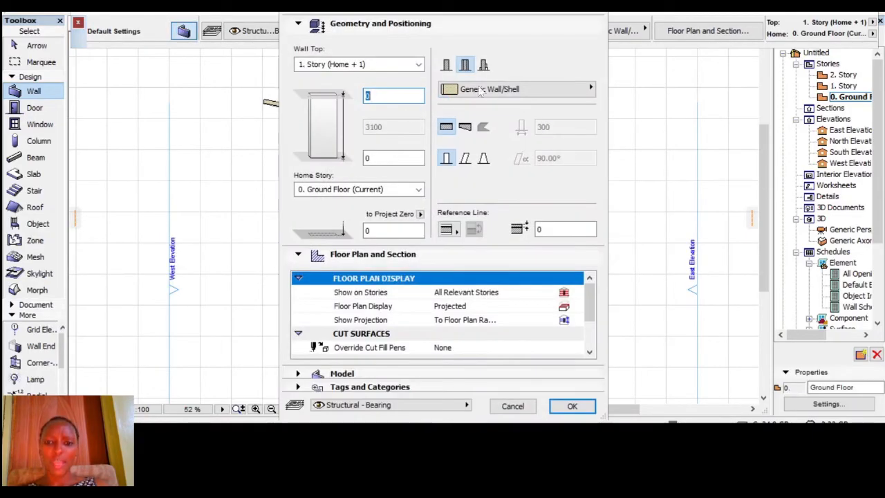
click(536, 89)
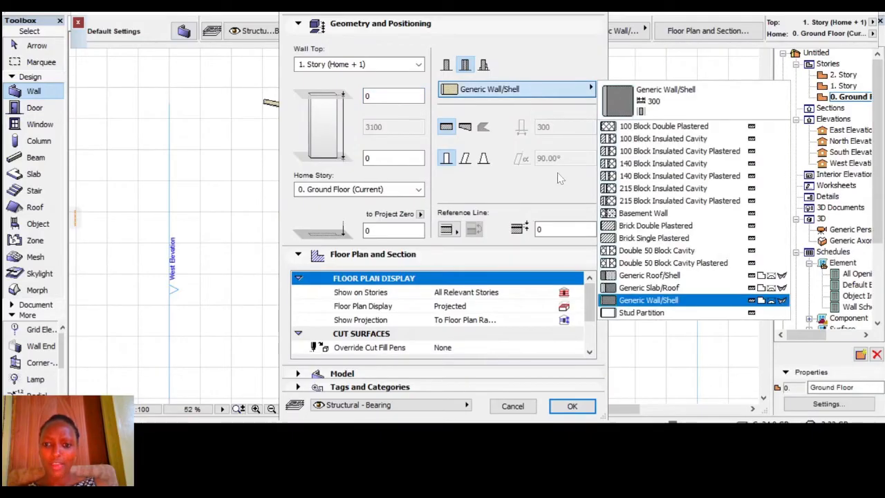
click(541, 188)
scroll(452, 323, down, 3)
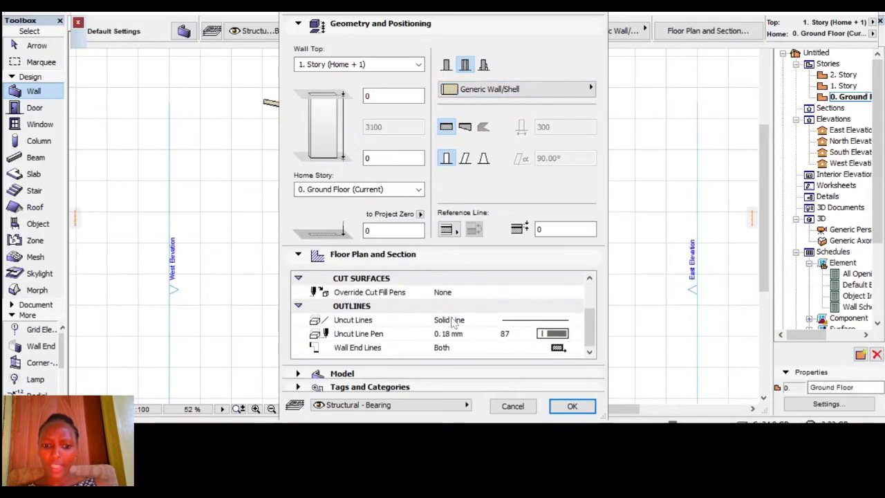
click(351, 373)
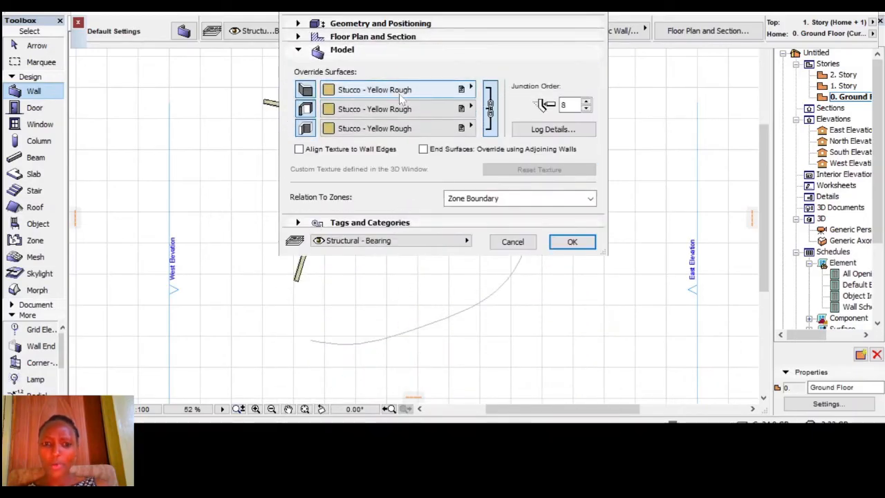
click(560, 240)
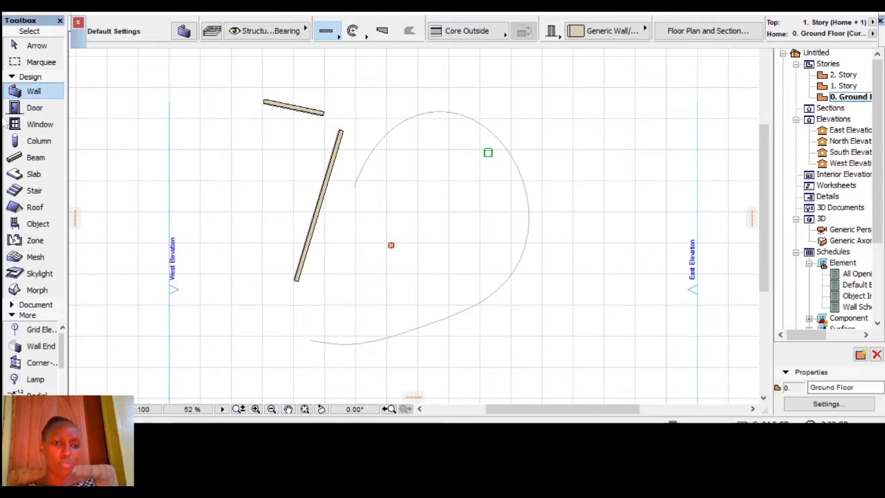
- Compare the Info Box options of the Beam tool with those of the Wall tool
click(31, 159)
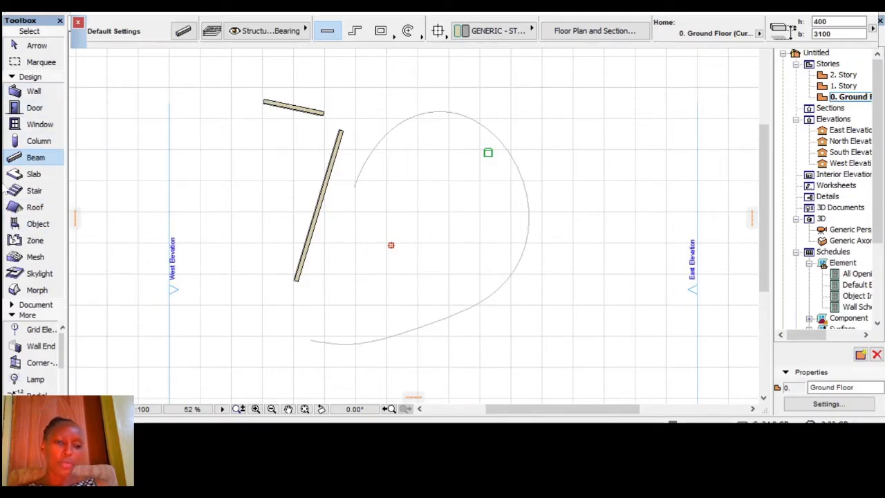
click(32, 91)
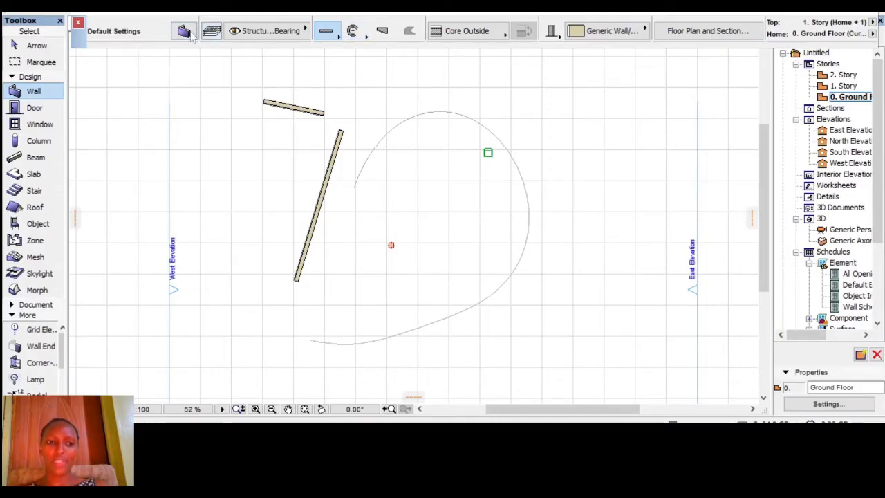
- Activate the Door tool and set its default width to 800 and height to 2000 in the Info Box
click(34, 108)
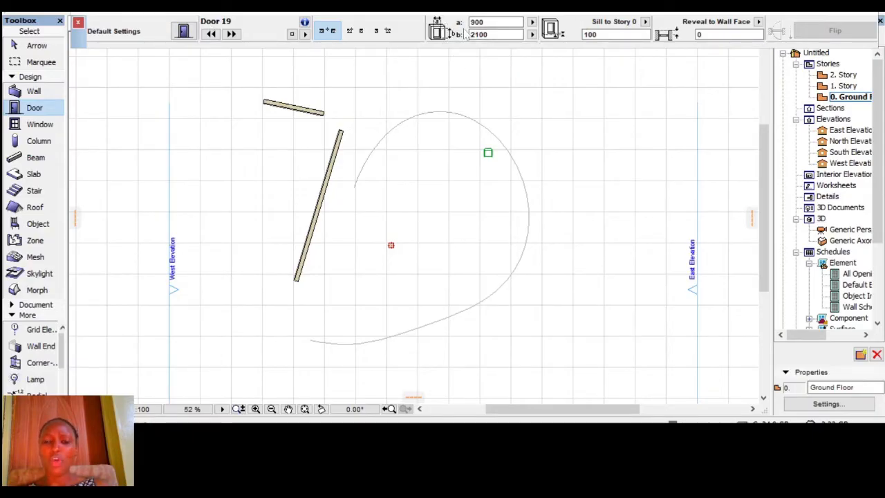
double_click(480, 23)
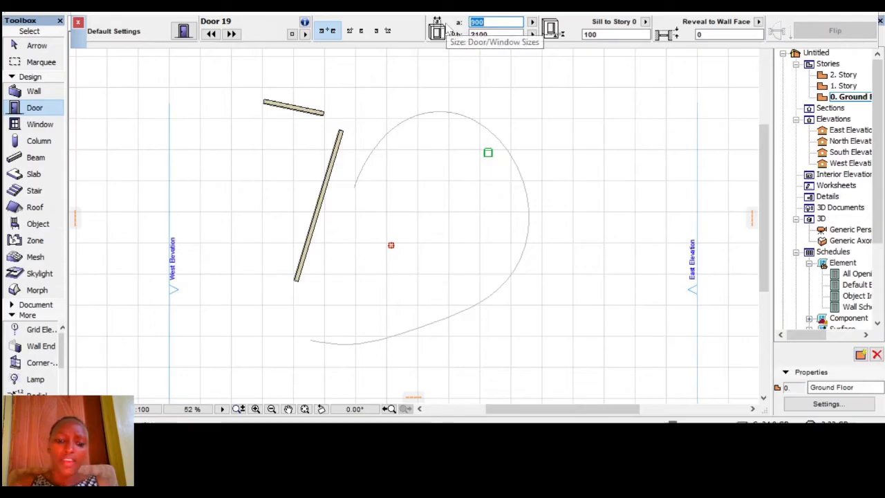
text(8)
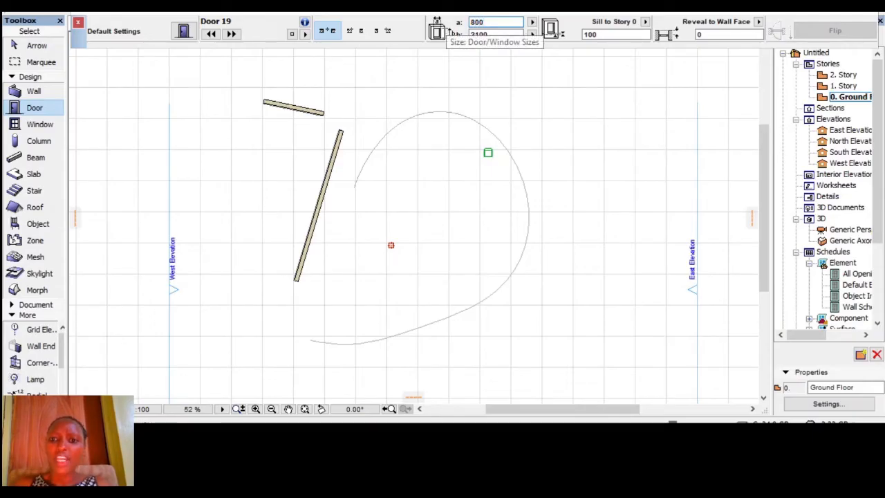
text(00)
key(Return)
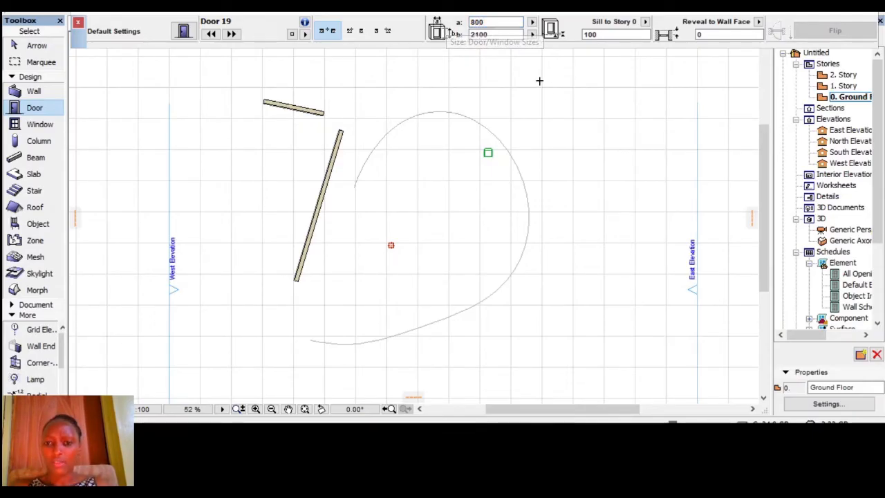
key(Tab)
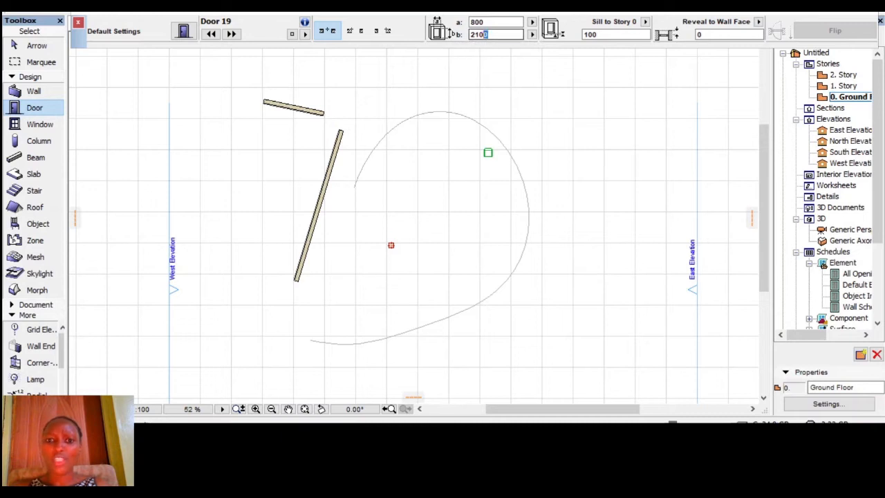
text(2)
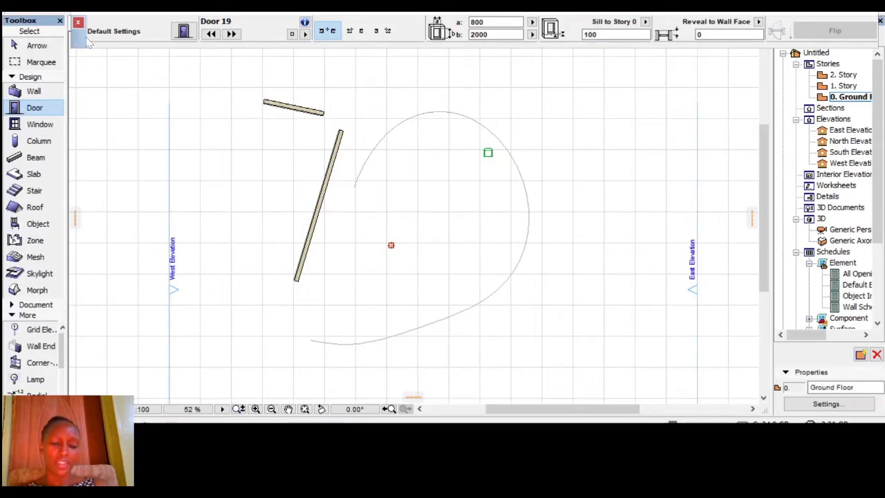
click(183, 34)
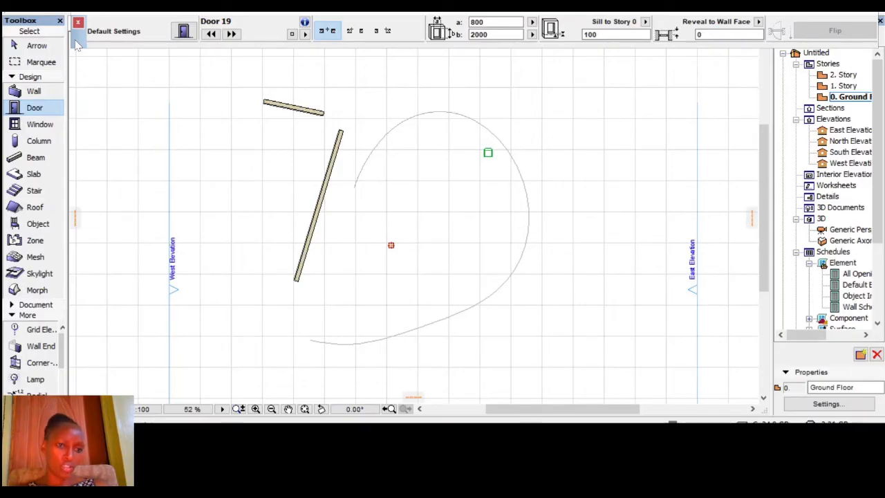
- Dock the Info Box vertically beside the Toolbox, and return it to a floating horizontal strip just below the drawing's tab bar
mouse_move(77, 44)
mouse_down()
mouse_move(79, 35)
mouse_move(77, 48)
mouse_move(69, 43)
mouse_up()
drag(79, 38, 72, 133)
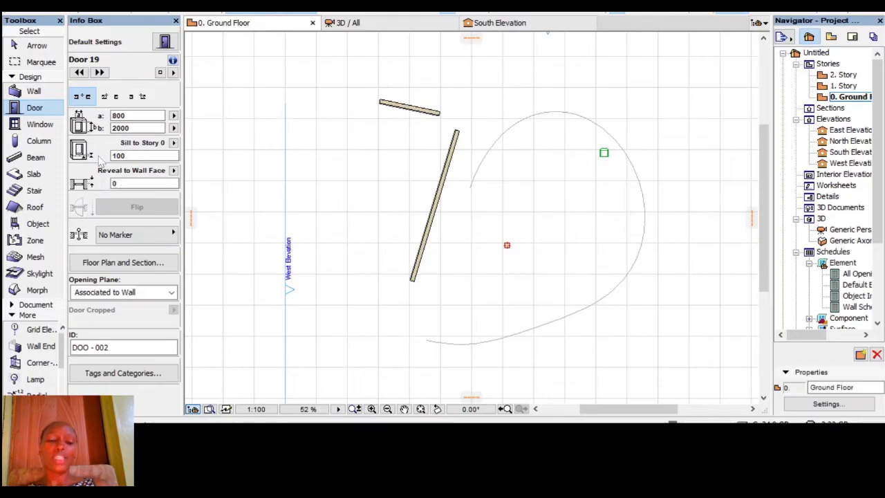
drag(138, 21, 147, 39)
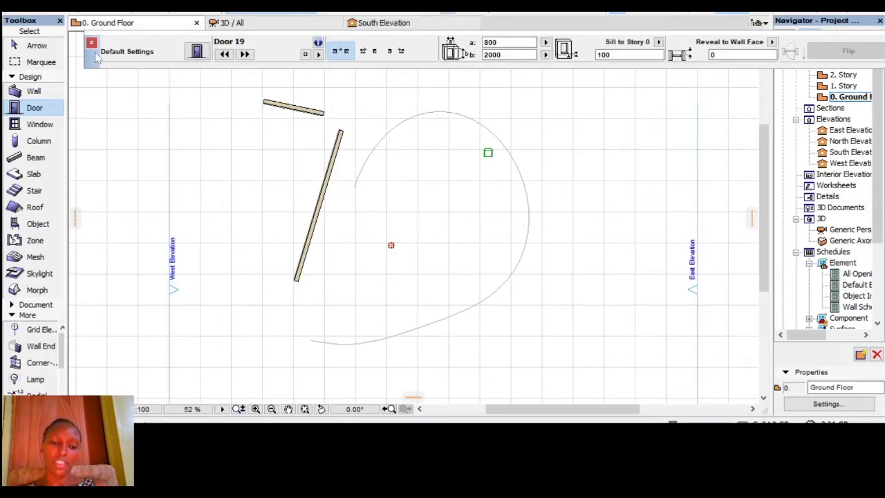
drag(93, 58, 85, 54)
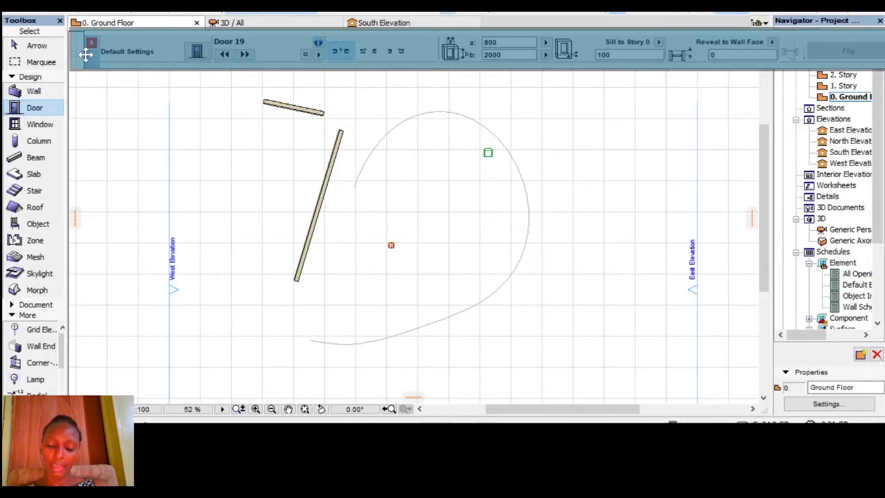
drag(85, 54, 82, 61)
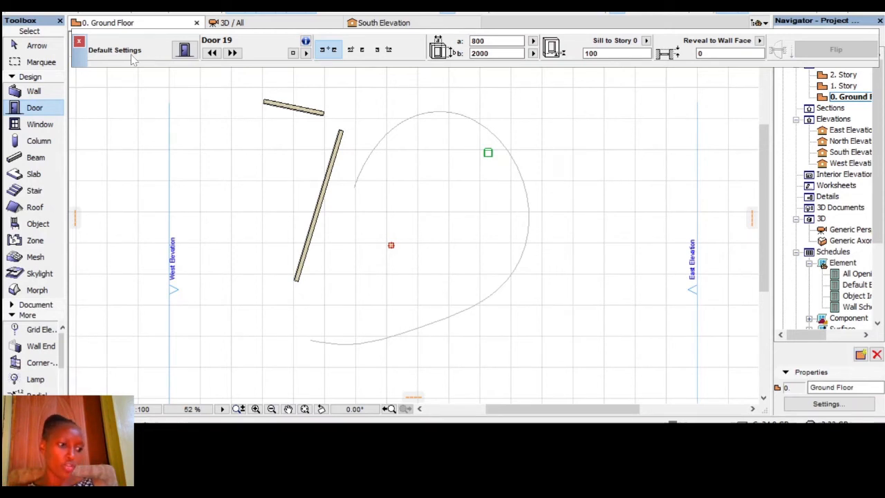
- Close the Info Box palette and display it again
click(78, 42)
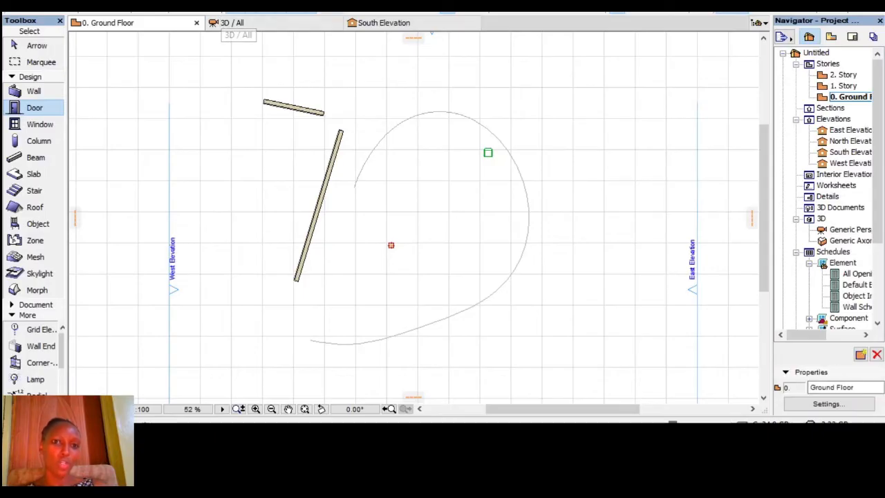
click(274, 4)
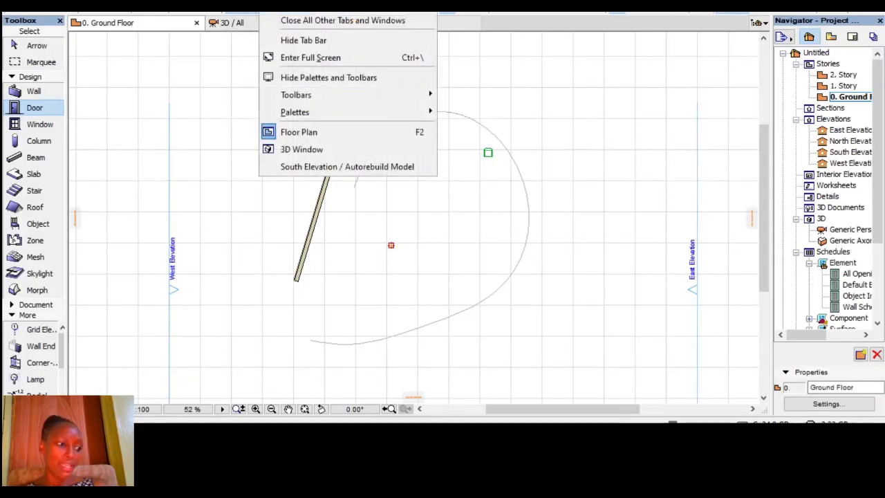
mouse_move(338, 112)
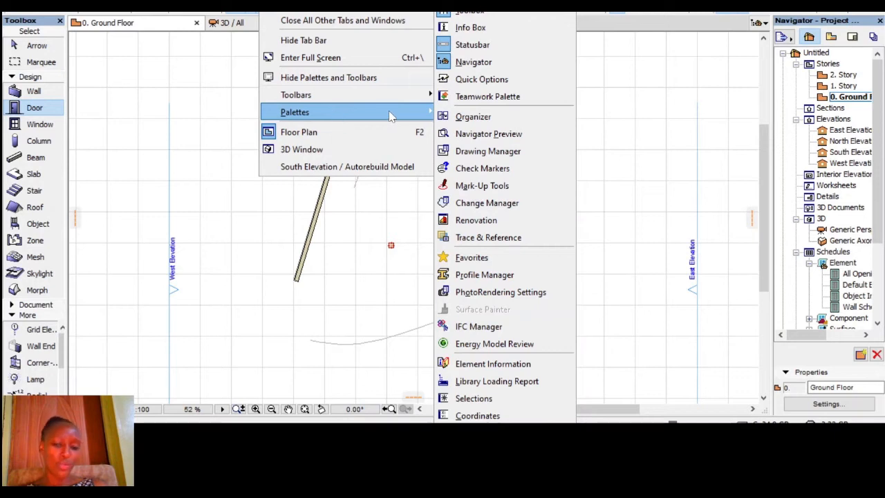
click(476, 28)
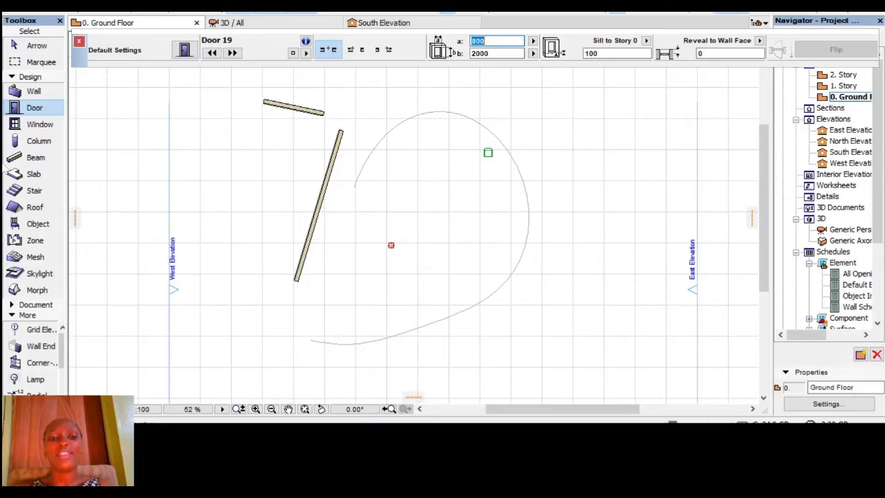
- Activate the Window tool and open the Info Box customization settings of the Work Environment
click(42, 124)
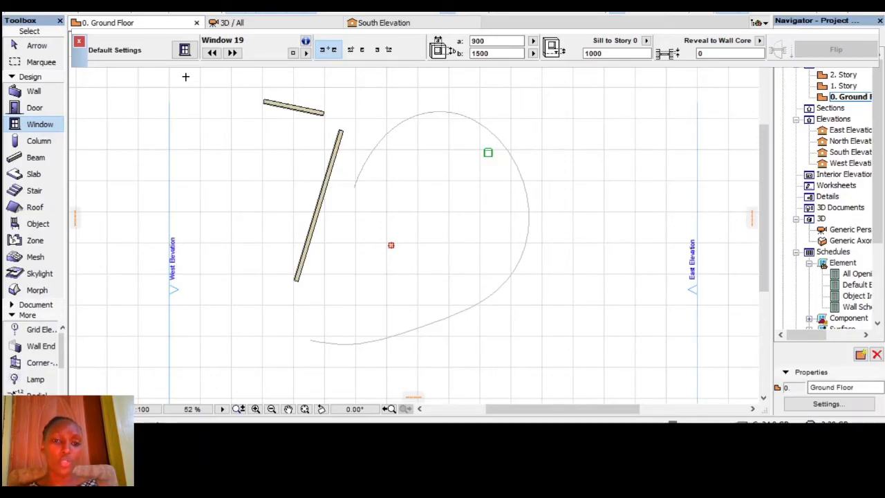
click(188, 3)
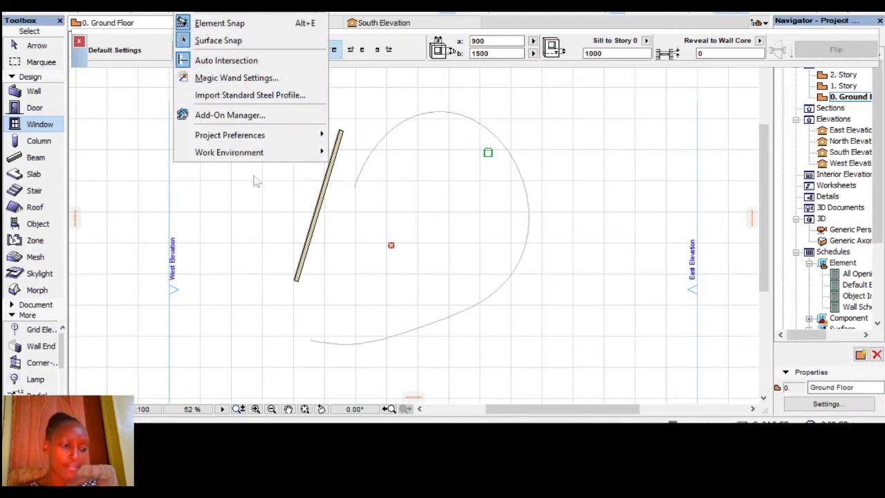
mouse_move(269, 159)
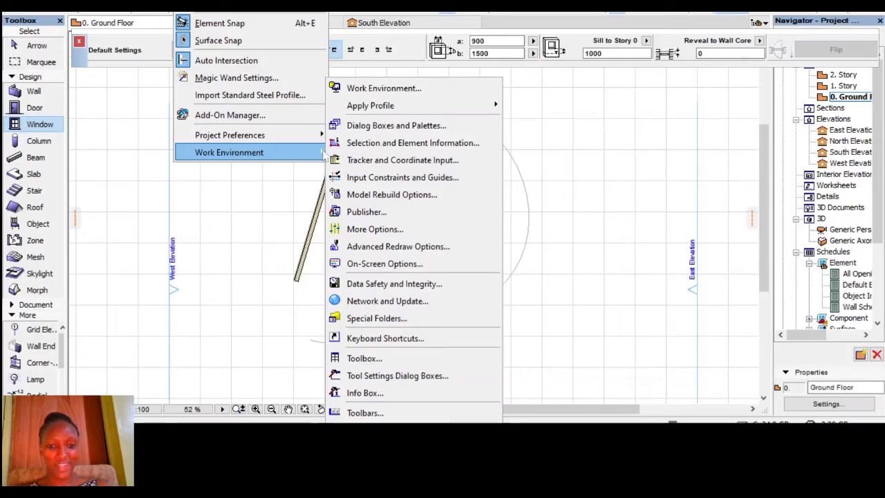
click(384, 390)
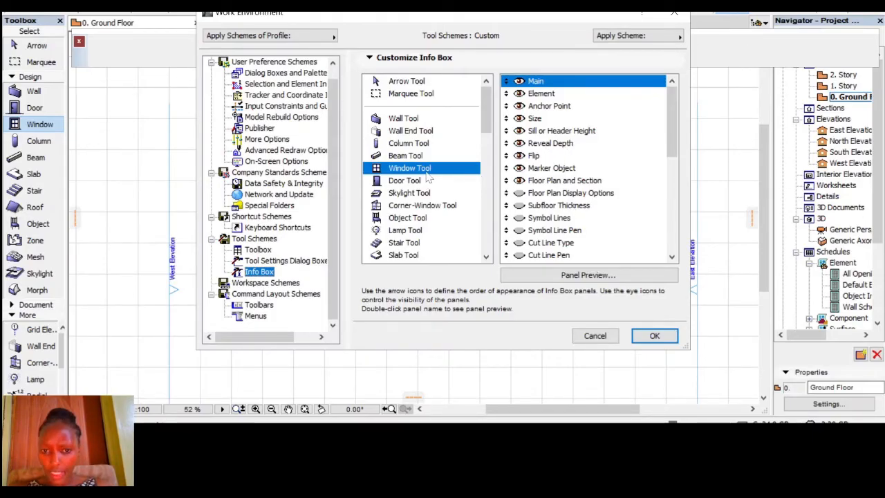
- Examine the Window tool's list of Info Box panels, from Anchor Point to Tags and Categories, and their visibility settings
click(552, 107)
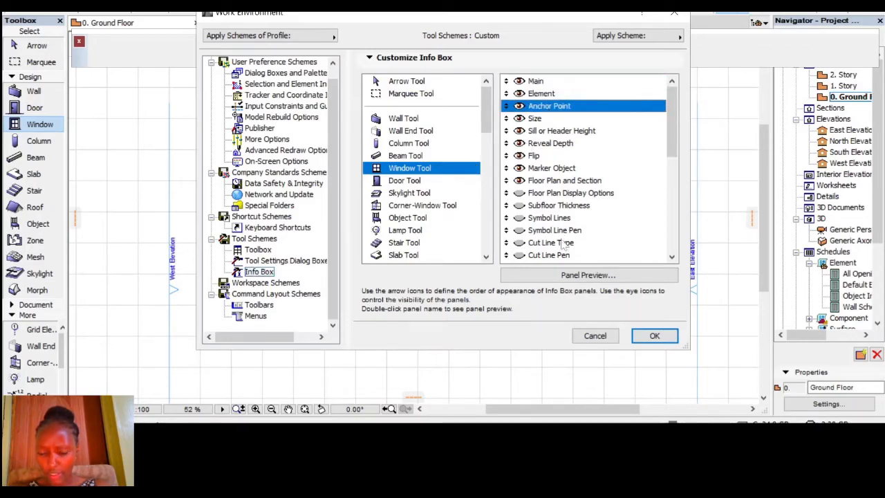
click(550, 131)
click(565, 193)
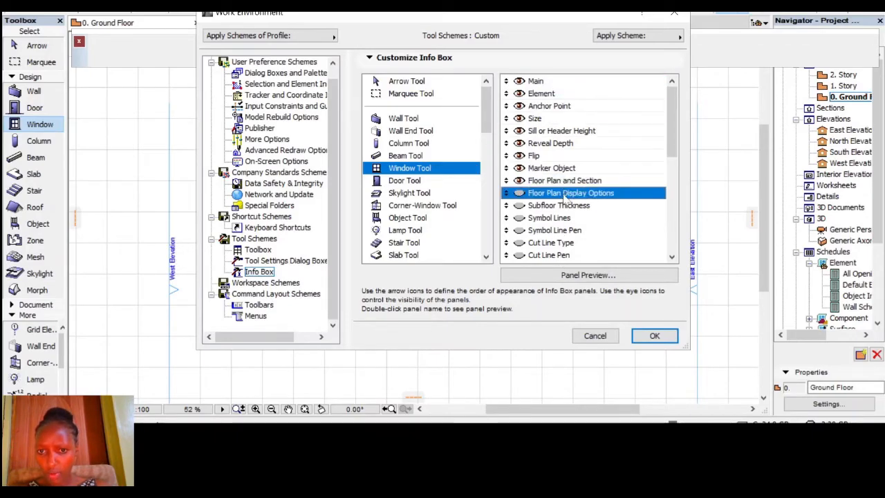
click(569, 232)
click(563, 194)
click(561, 168)
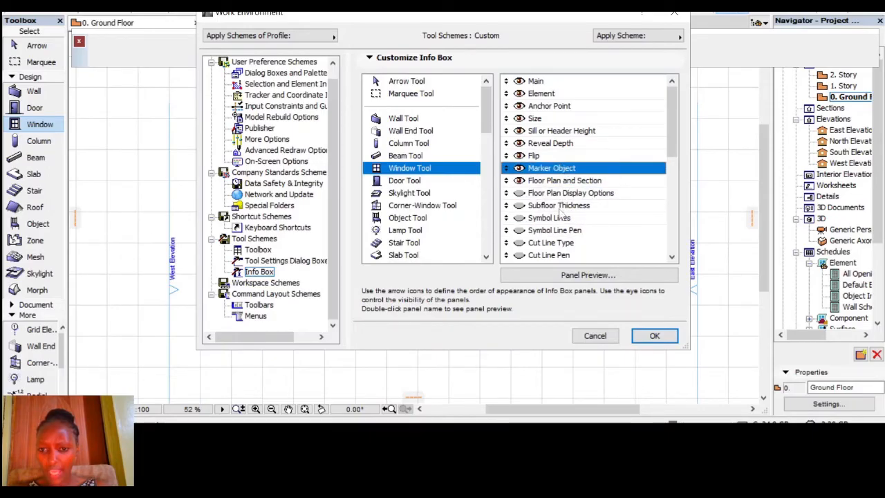
drag(672, 147, 588, 103)
scroll(588, 130, up, 6)
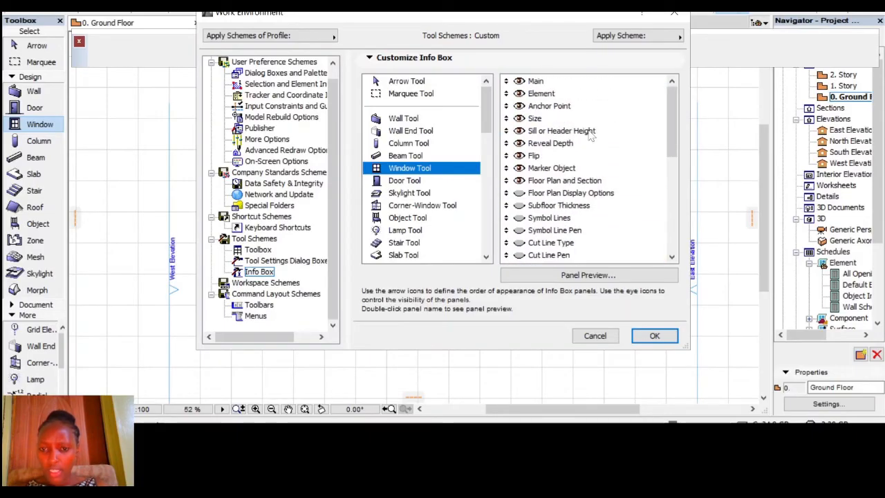
scroll(579, 92, down, 7)
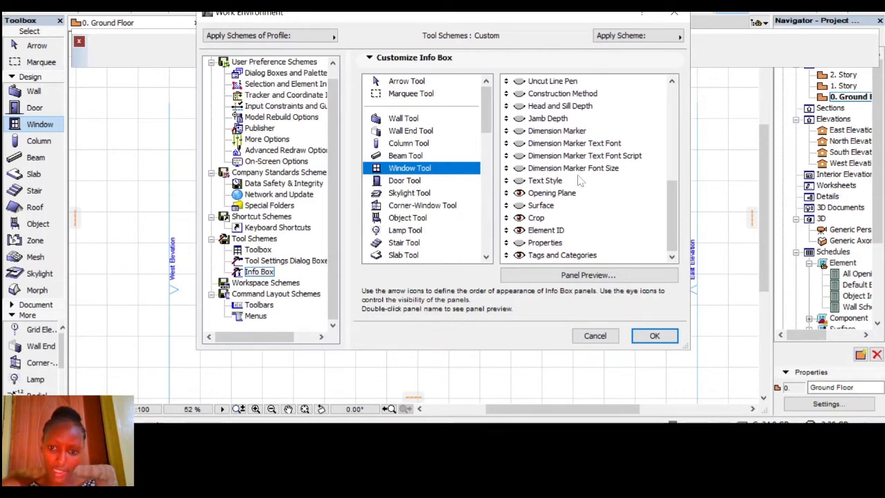
- Preview the Window tool's Text Style and Opening Plane Info Box panels
double_click(532, 181)
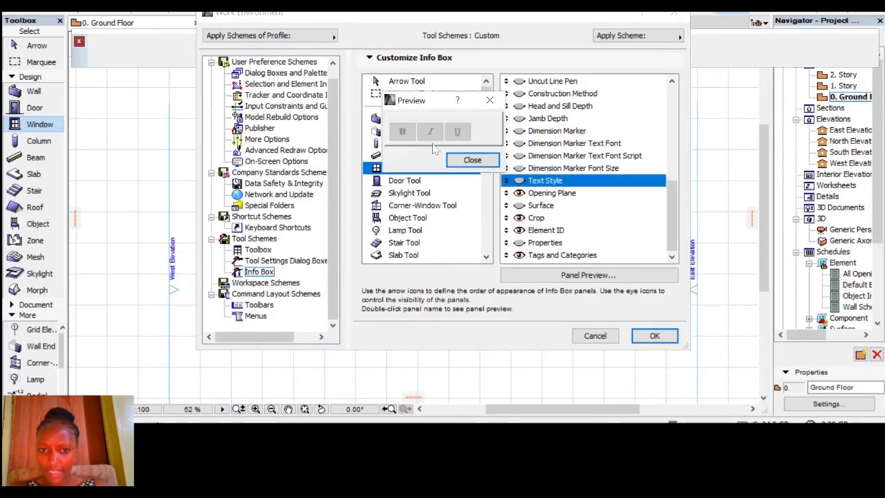
click(472, 159)
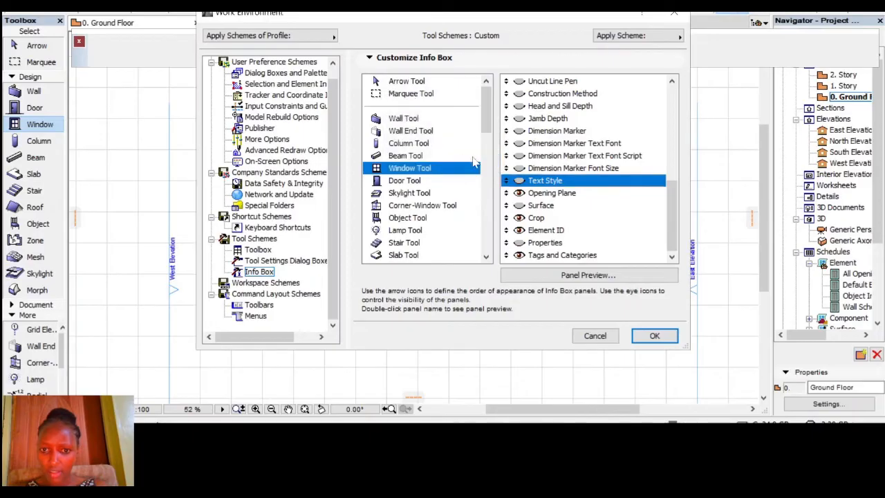
click(549, 205)
click(549, 195)
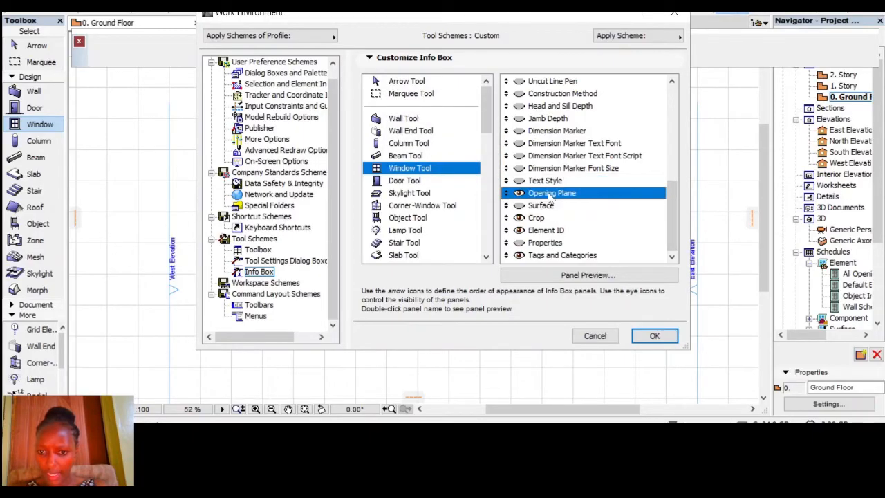
click(580, 275)
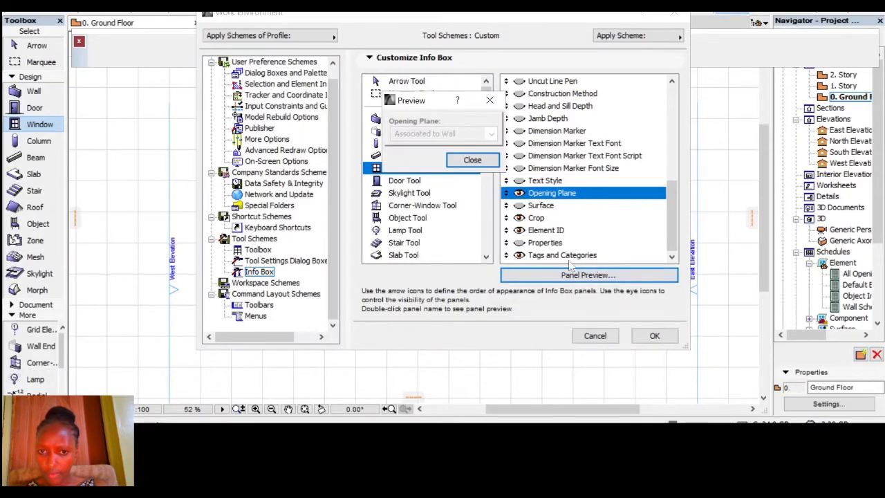
click(474, 159)
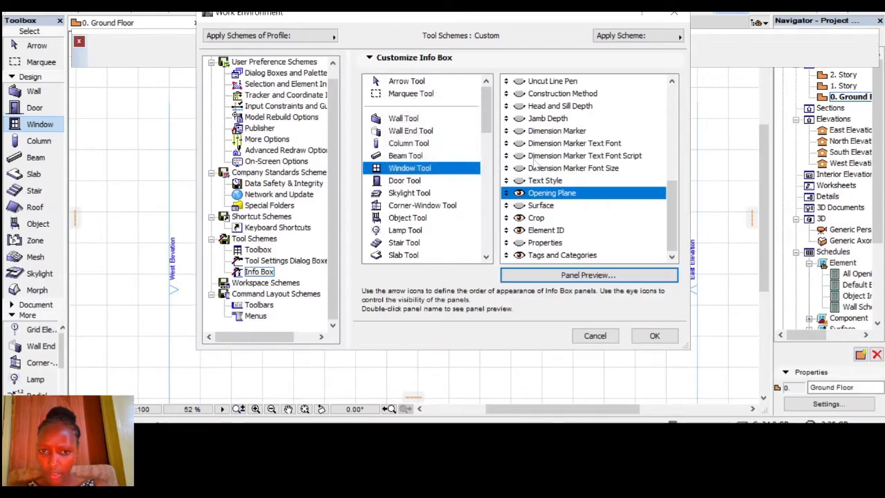
click(534, 158)
click(407, 162)
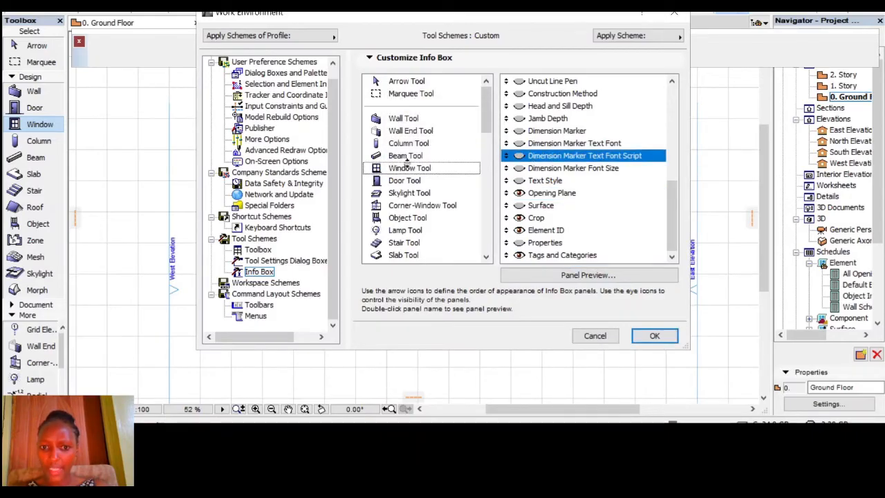
- Move the Window tool's Main panel directly below Marker Object in the Info Box order and hide it
click(403, 110)
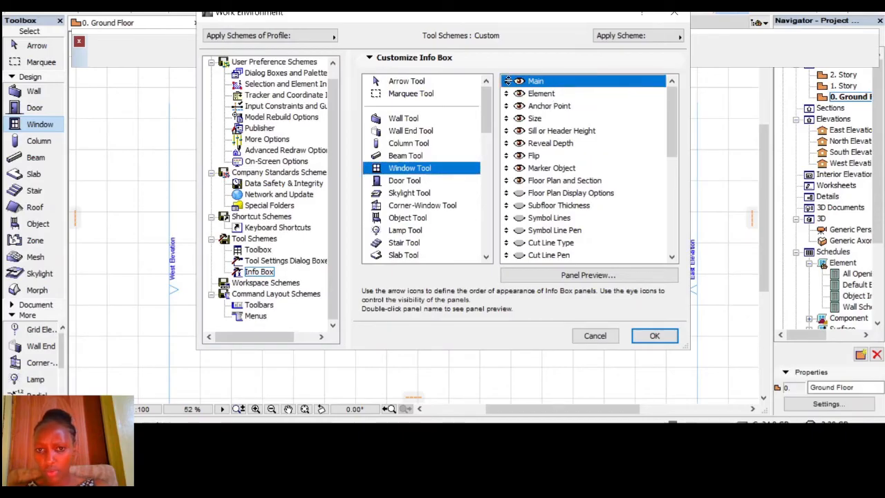
drag(506, 81, 520, 170)
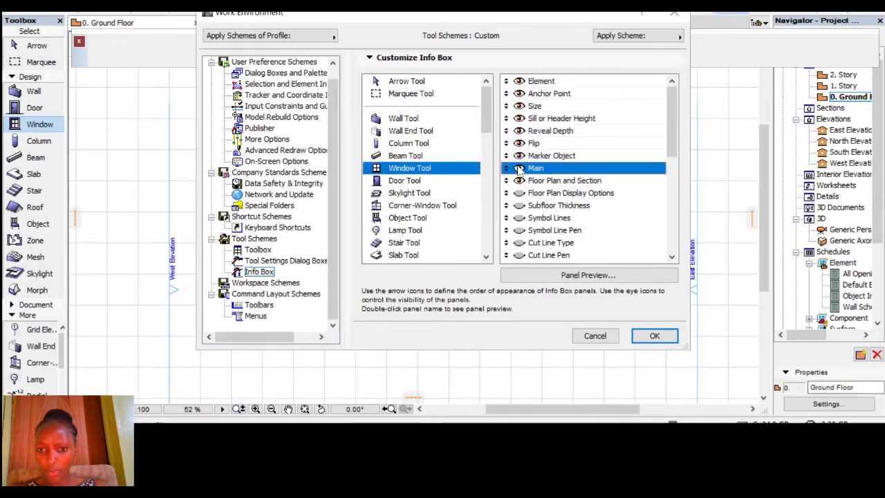
click(519, 168)
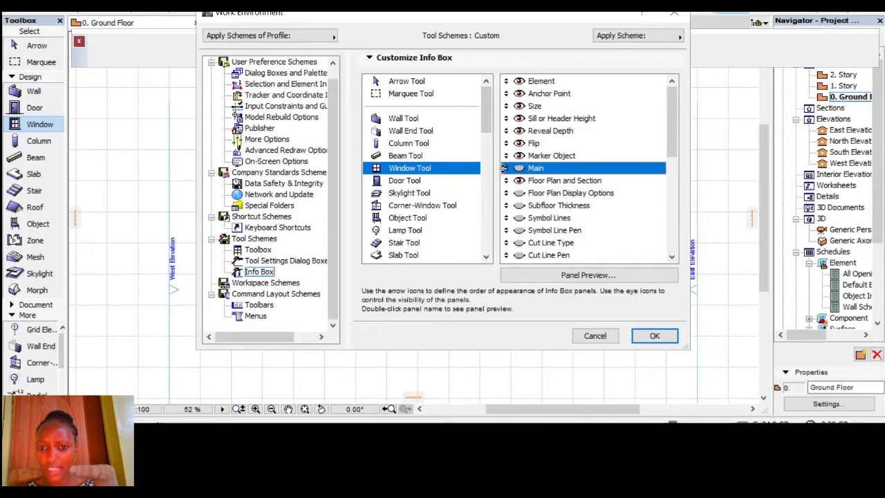
- Hide the Floor Plan and Section and Flip panels in the Window tool's Info Box settings
scroll(531, 143, down, 4)
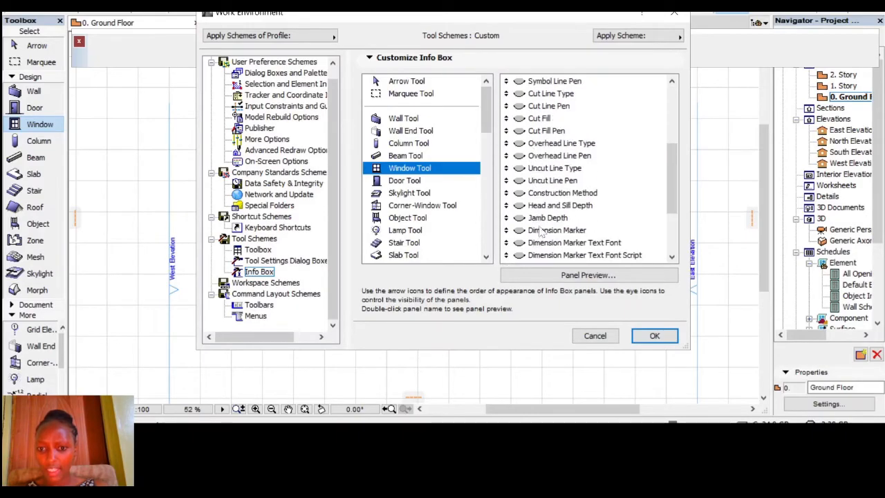
drag(547, 218, 544, 158)
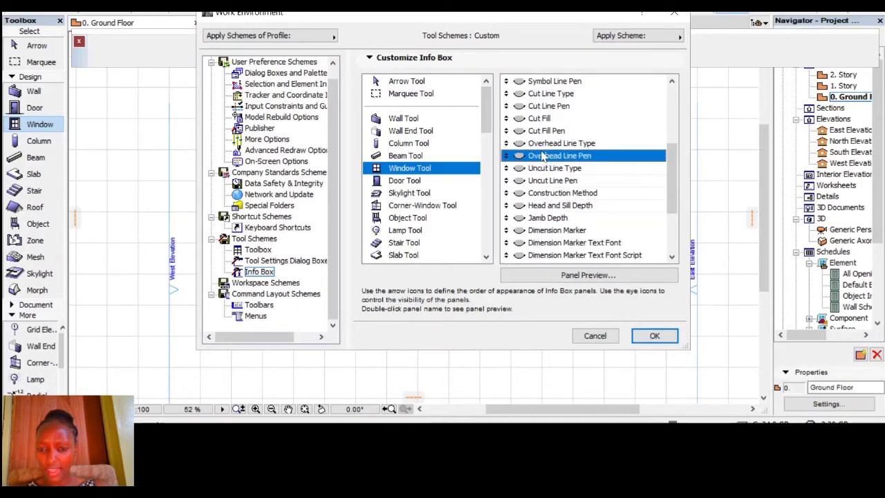
scroll(544, 152, up, 4)
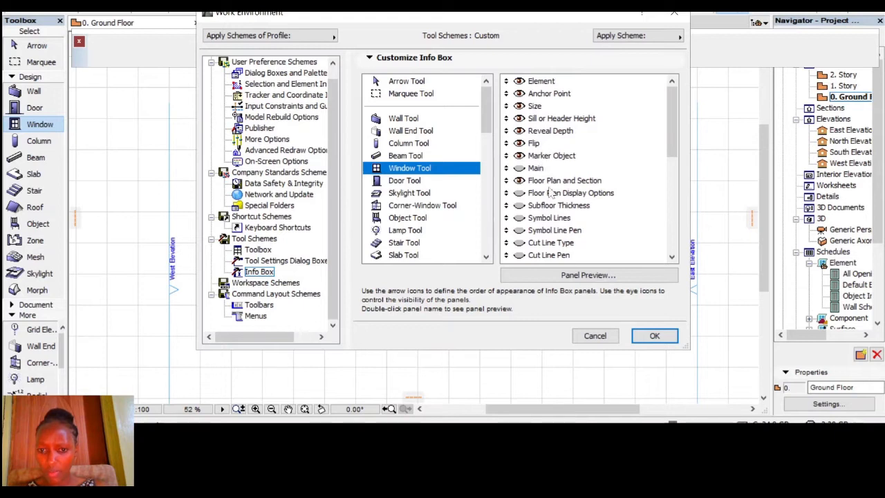
click(547, 181)
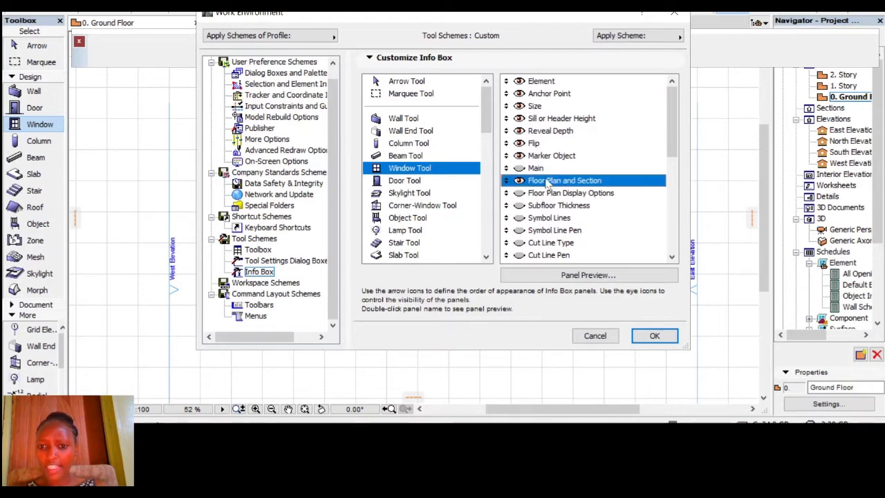
click(537, 157)
click(515, 182)
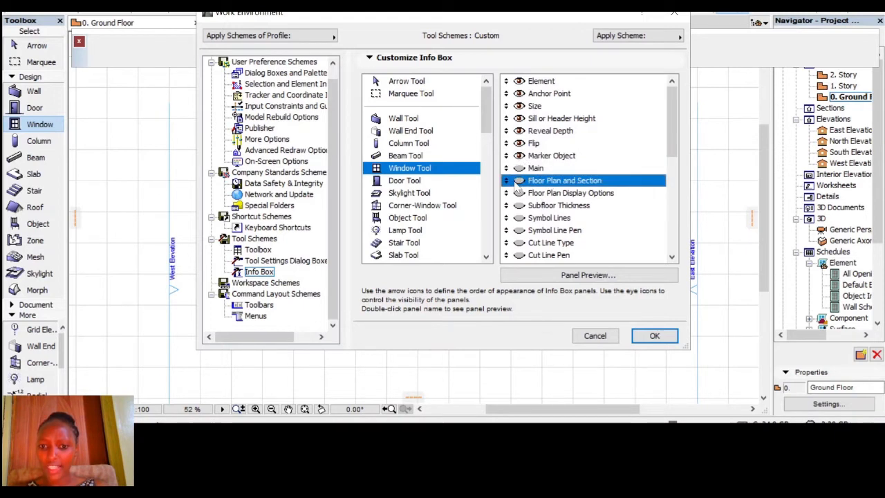
click(532, 168)
click(519, 143)
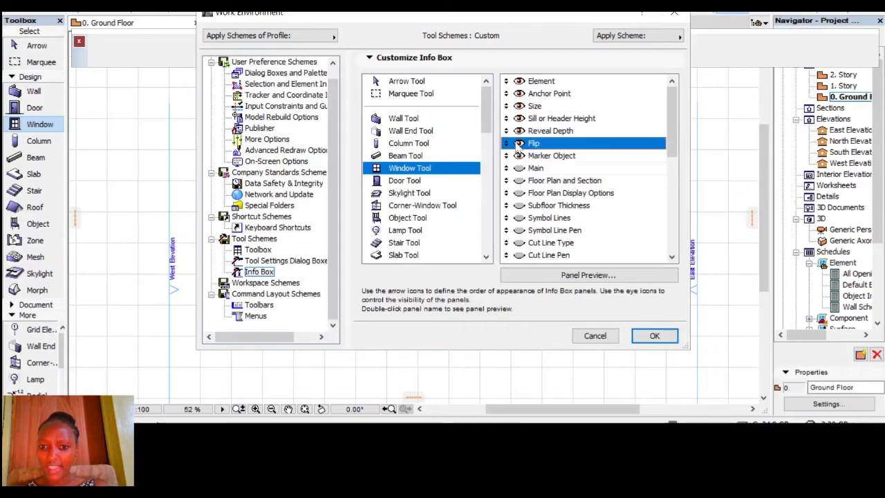
- Make the Window tool's Floor Plan and Section, Main, Floor Plan Display Options and Flip panels visible in the Info Box settings
click(523, 181)
click(519, 168)
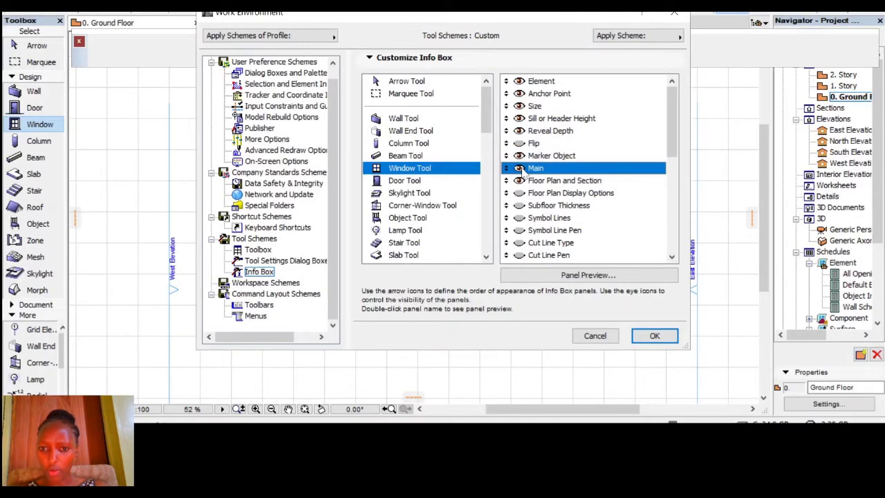
click(519, 194)
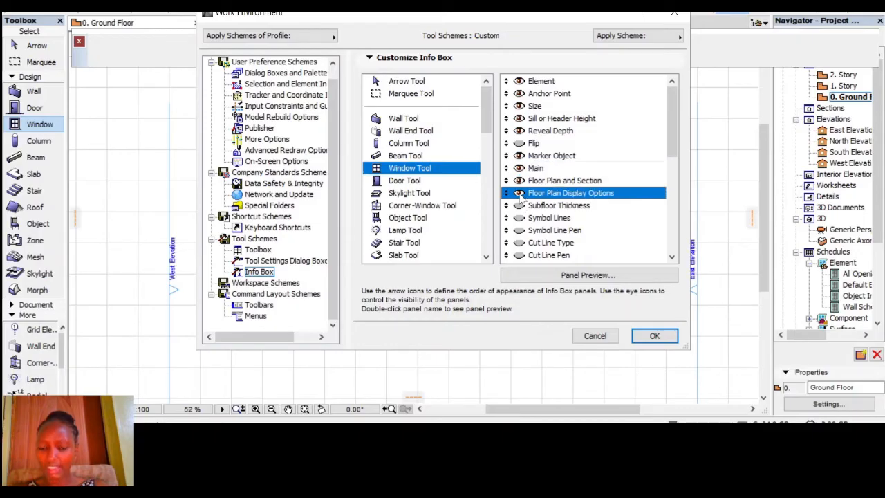
click(522, 143)
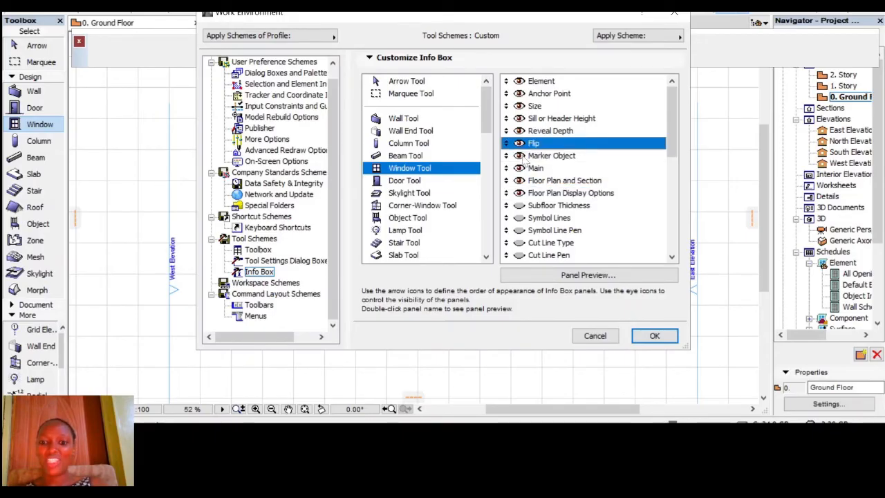
- Hide the Element and Anchor Point panels of the Window tool's Info Box
scroll(527, 164, down, 6)
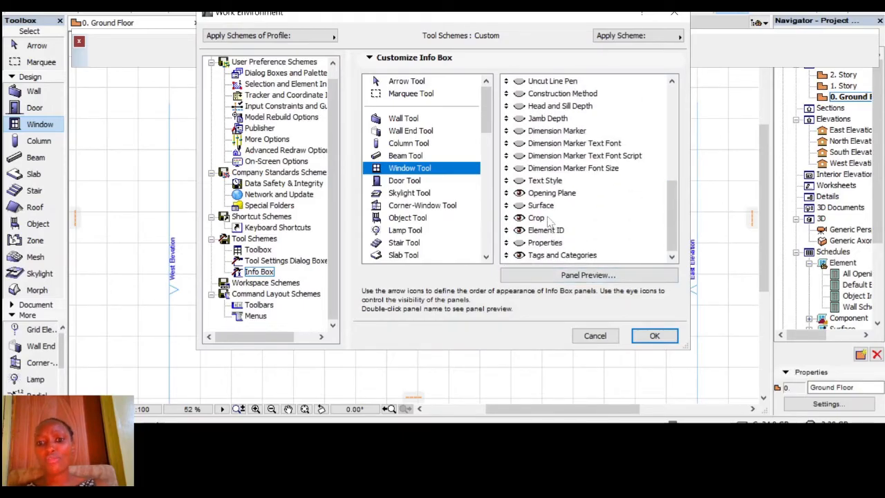
scroll(554, 223, up, 2)
scroll(549, 219, up, 5)
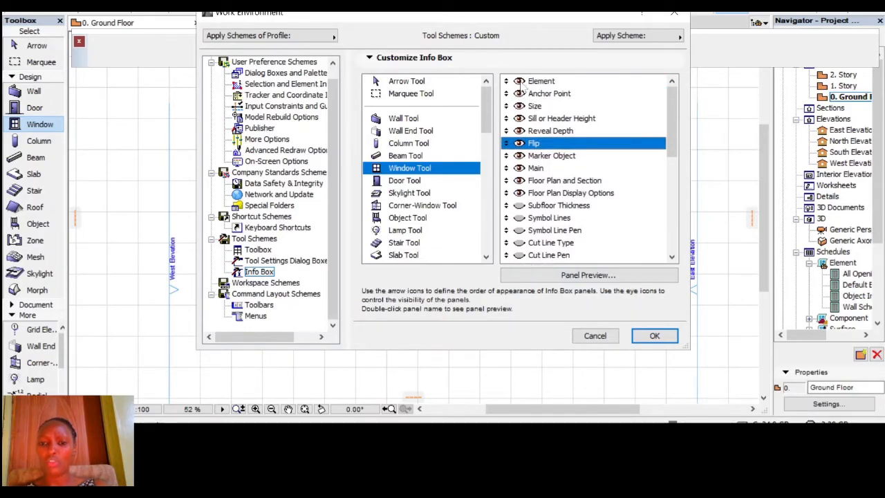
click(522, 84)
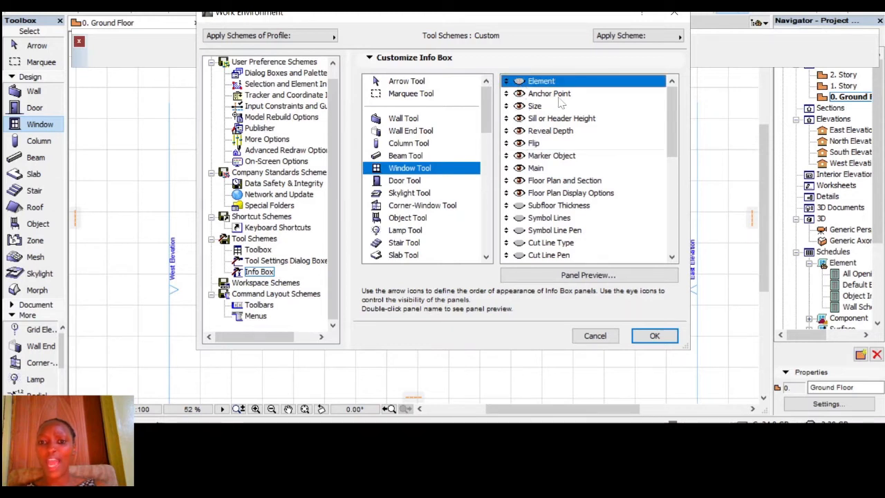
click(522, 95)
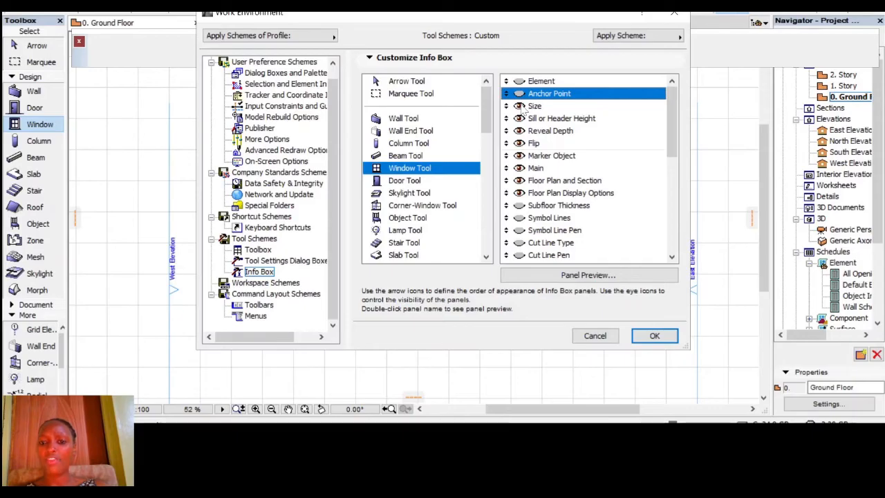
- Hide the Window tool's Opening Plane, Crop, Element ID, and Tags and Categories panels and apply the Info Box customization
scroll(544, 179, down, 5)
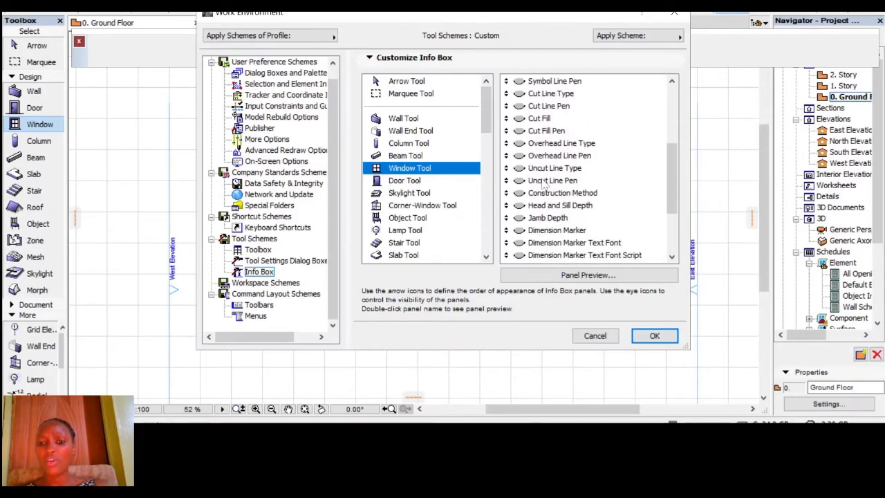
scroll(544, 178, down, 2)
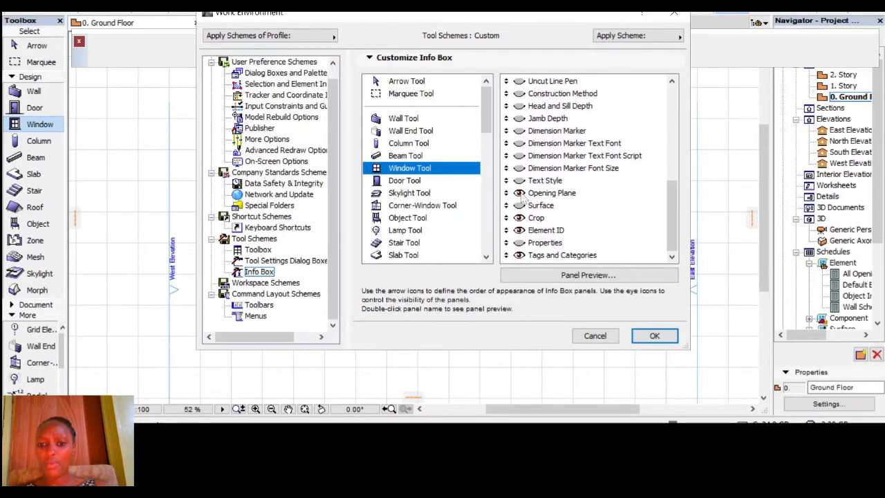
click(522, 195)
click(520, 194)
click(520, 217)
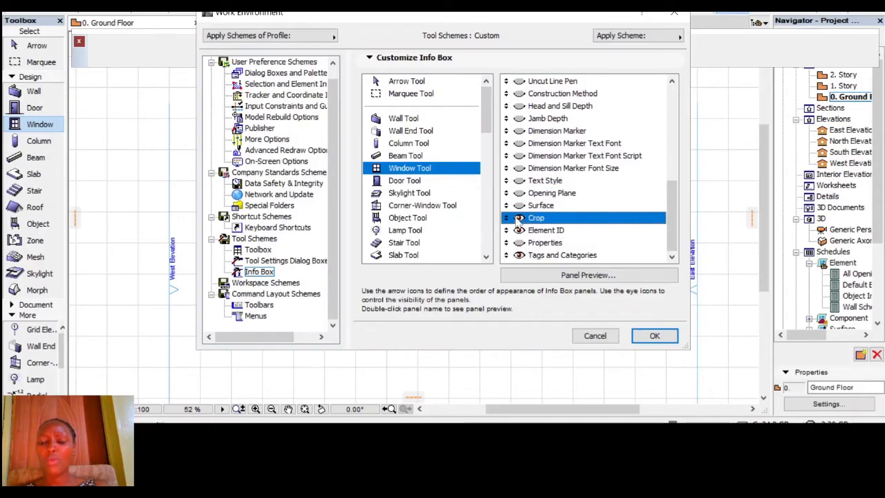
click(519, 230)
click(519, 255)
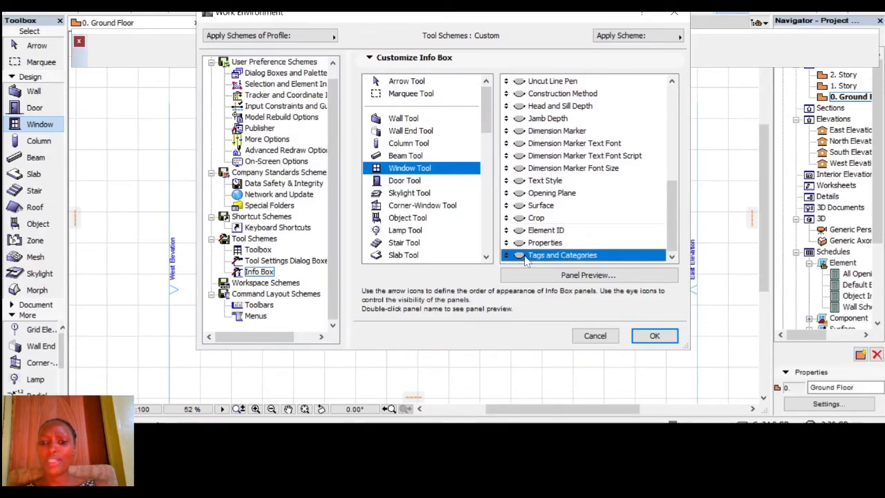
scroll(553, 201, up, 1)
scroll(553, 201, up, 5)
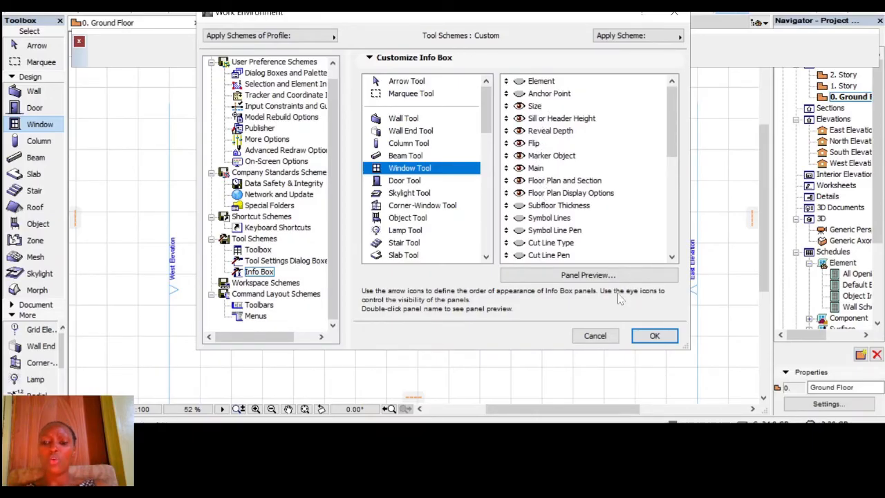
click(654, 336)
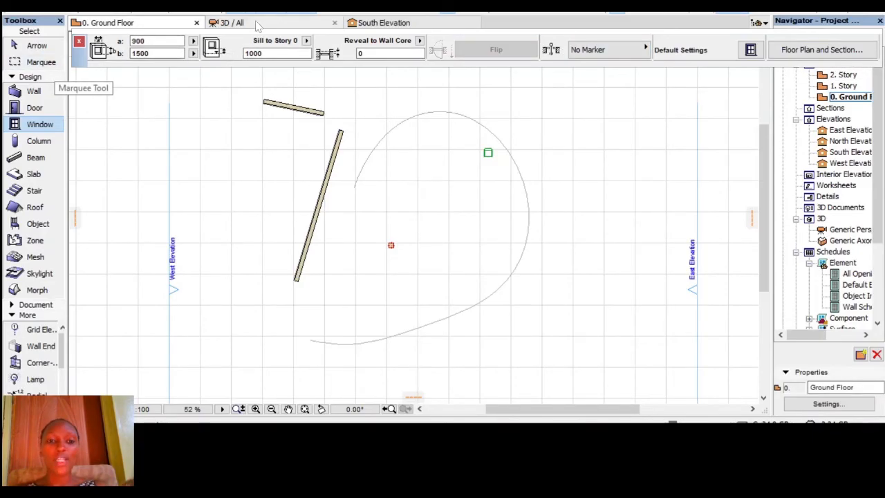
- Reopen the Info Box customization, make the Window tool's Element, Anchor Point, Opening Plane and Jamb Depth panels visible, and apply it
right_click(240, 52)
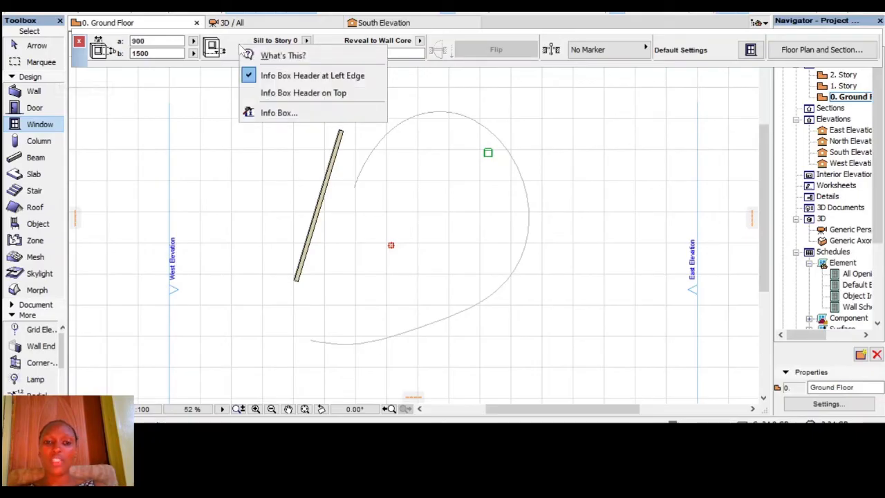
click(283, 112)
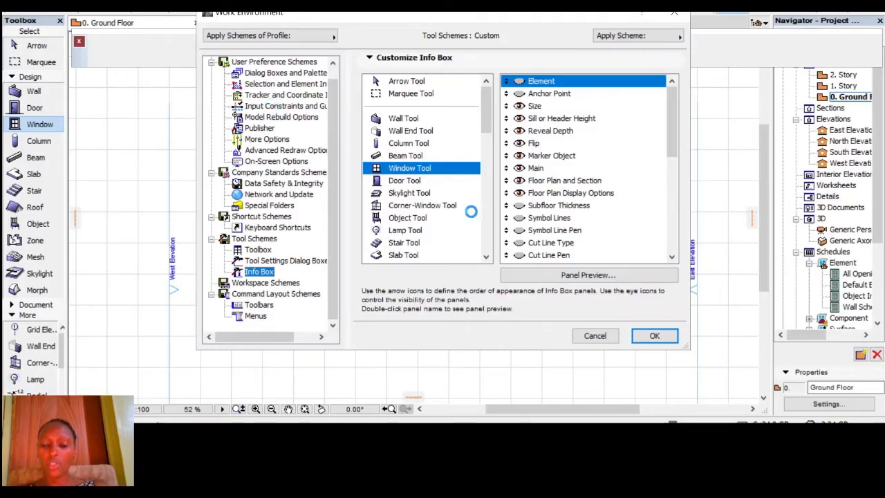
click(520, 81)
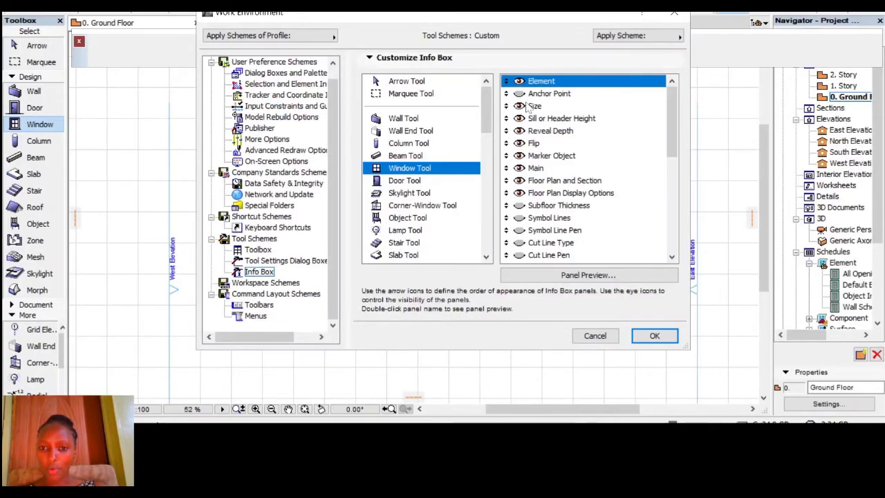
click(519, 94)
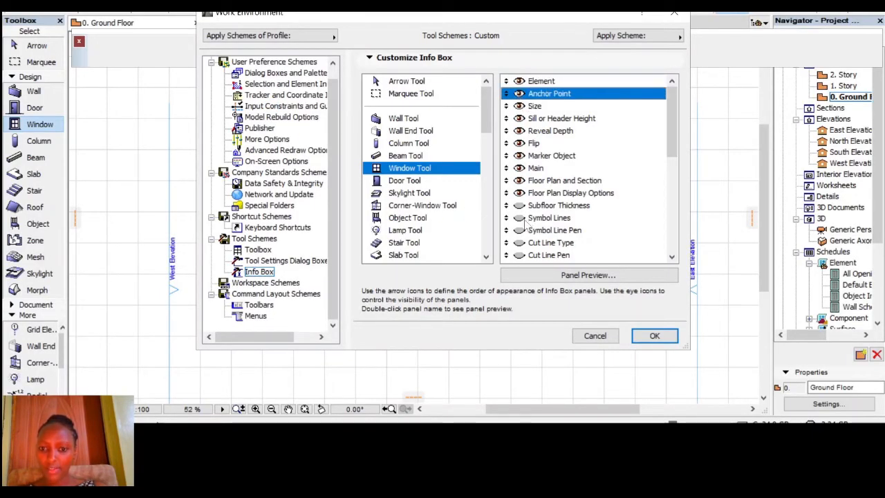
scroll(523, 210, down, 7)
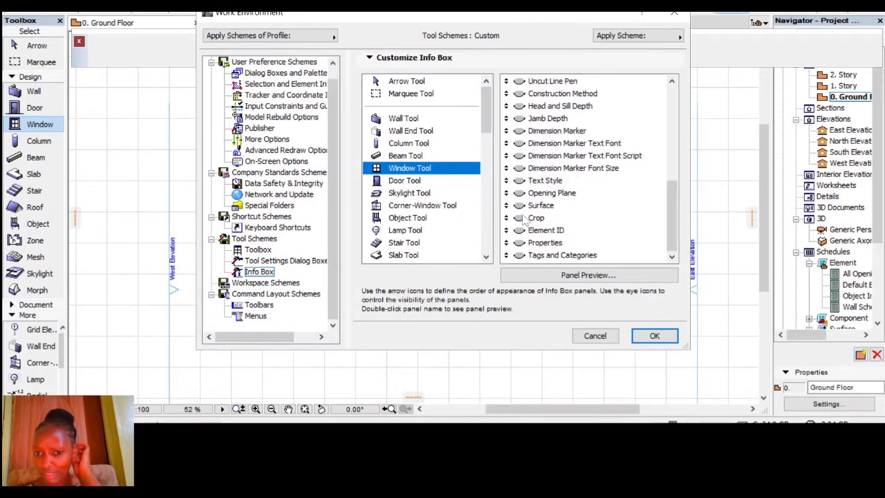
click(519, 194)
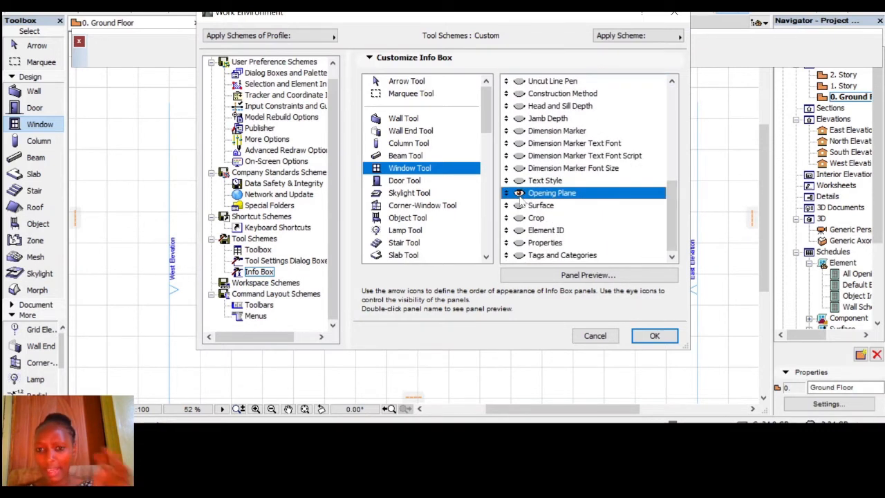
click(519, 119)
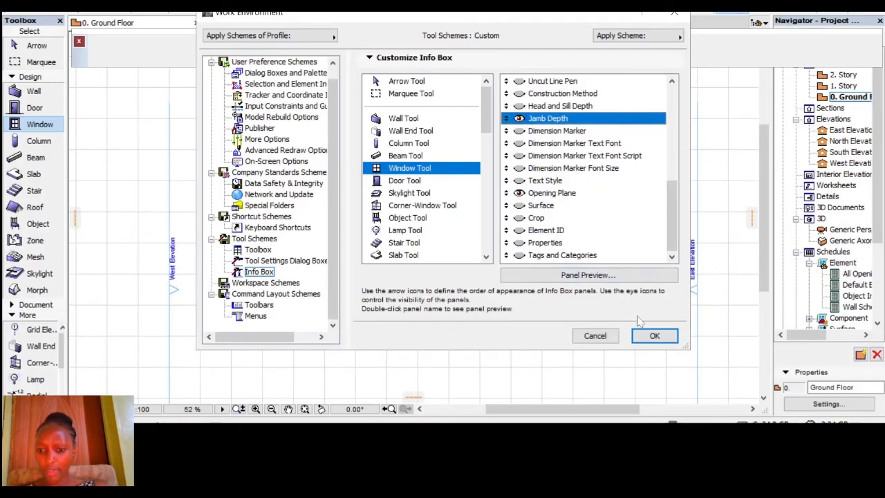
click(649, 336)
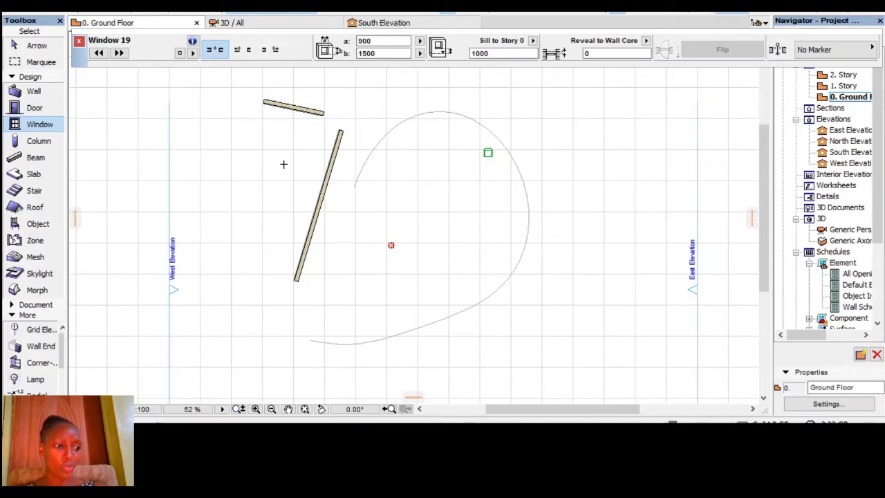
- Examine the Ground Floor plan and its elevation markers at different zoom levels
click(272, 409)
click(271, 409)
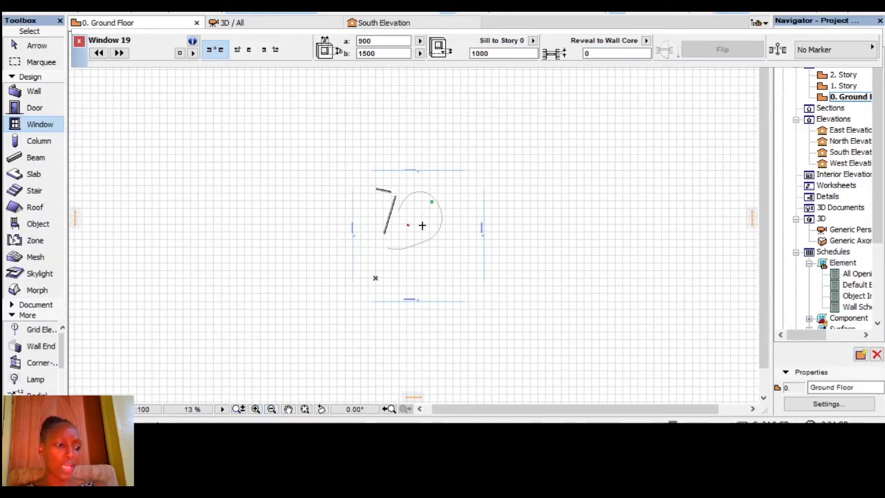
click(255, 409)
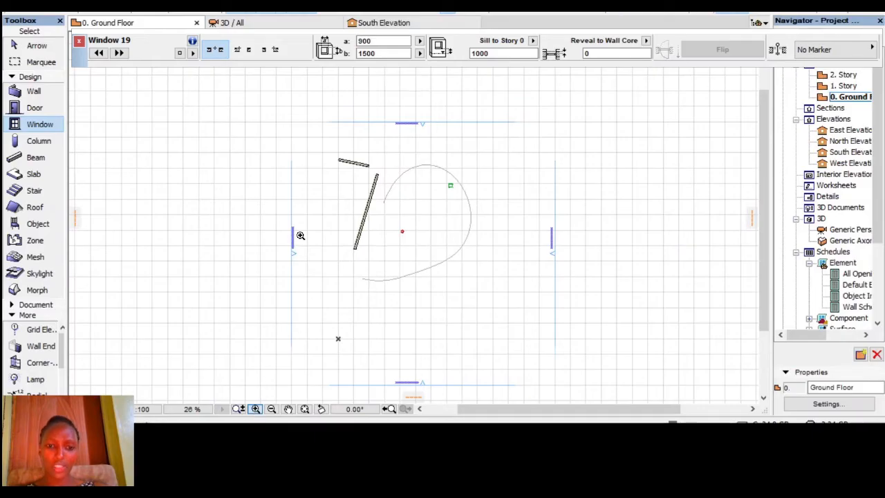
click(255, 410)
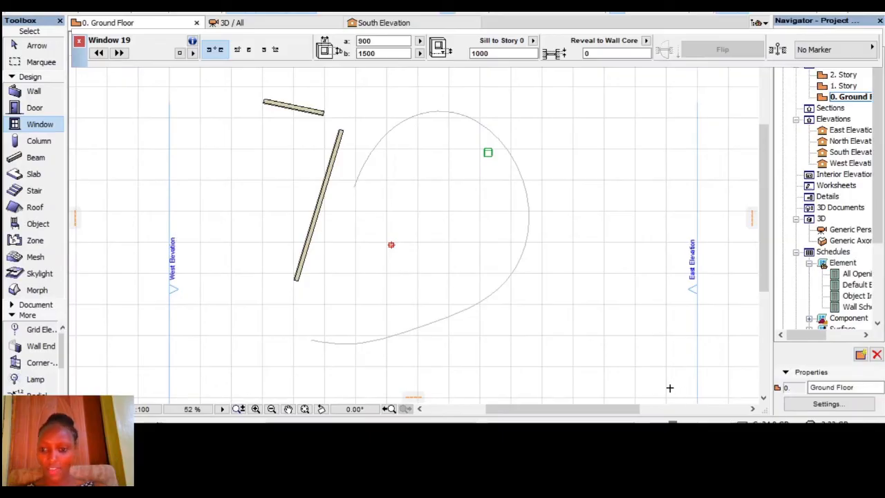
scroll(669, 195, down, 2)
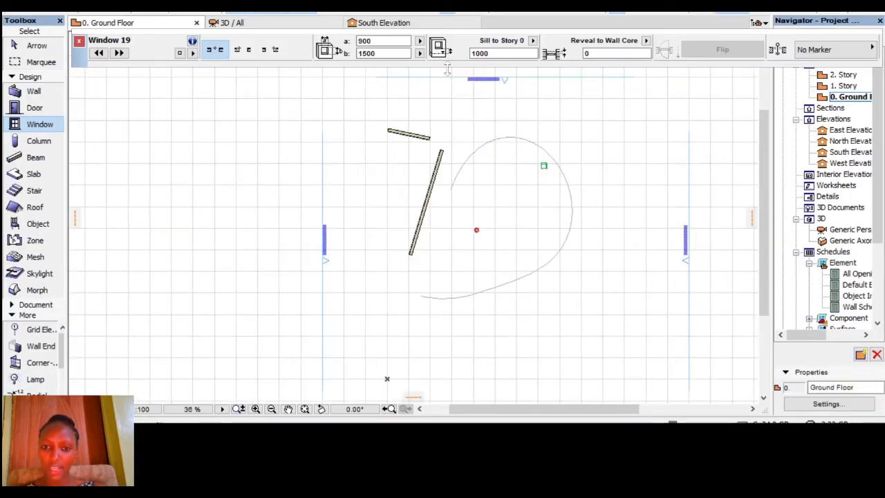
scroll(448, 71, up, 5)
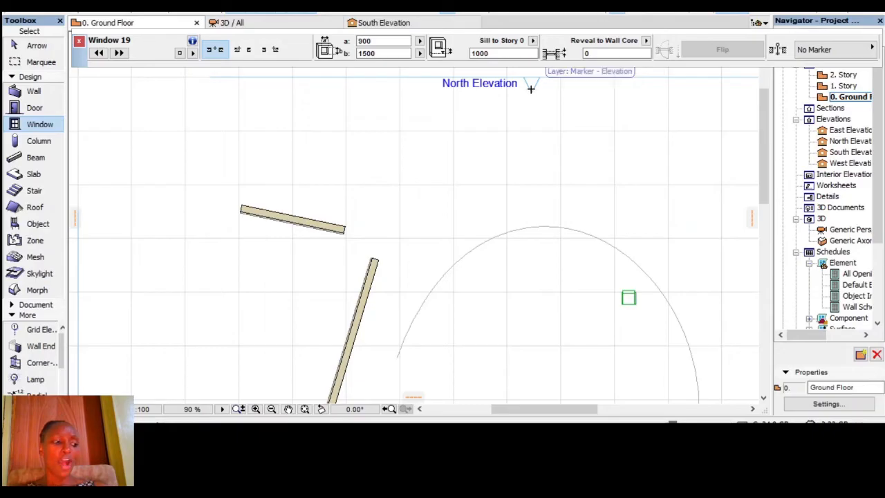
scroll(413, 155, down, 2)
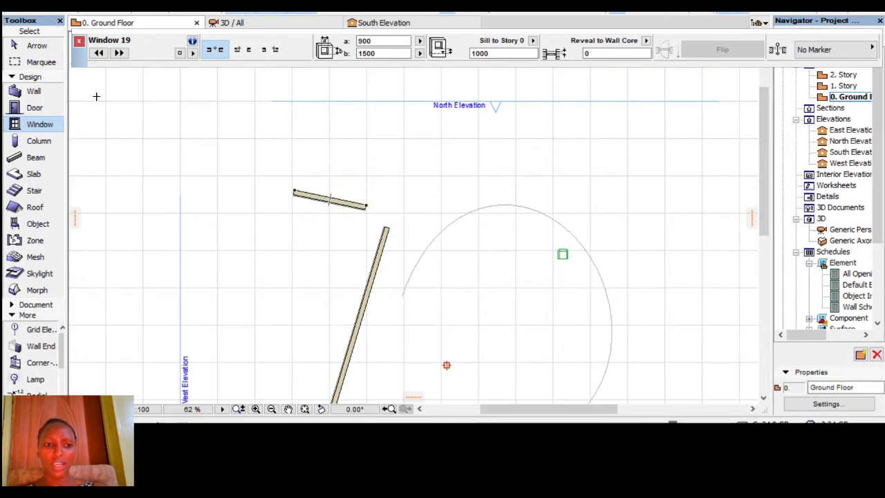
- Select the short slanted wall below the North Elevation marker with the Arrow tool
click(18, 49)
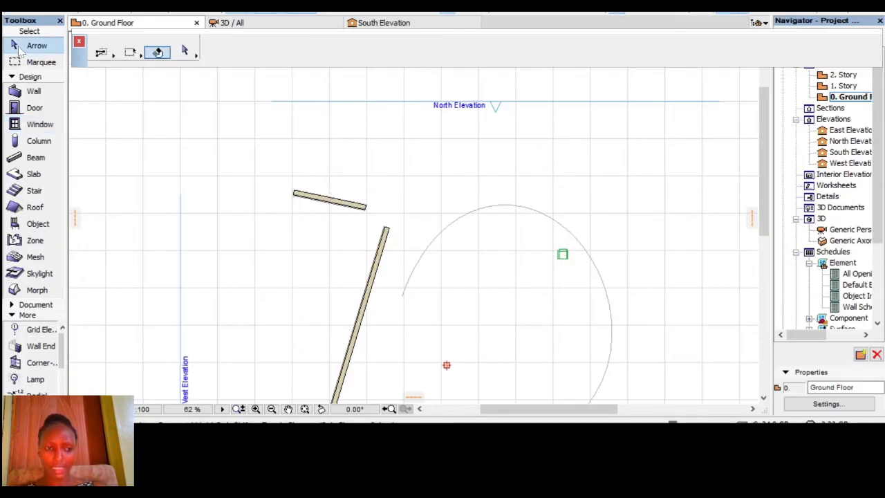
click(349, 206)
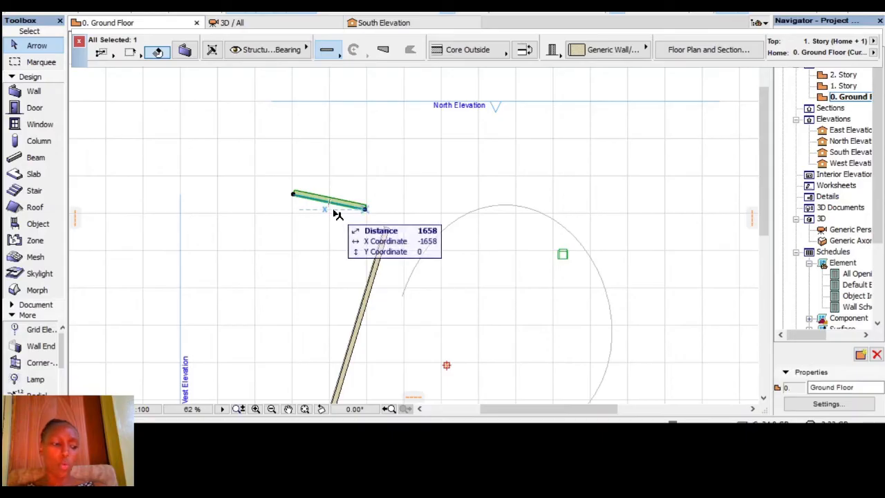
- Deselect the short slanted wall below the North Elevation marker on the Ground Floor plan
scroll(337, 214, up, 4)
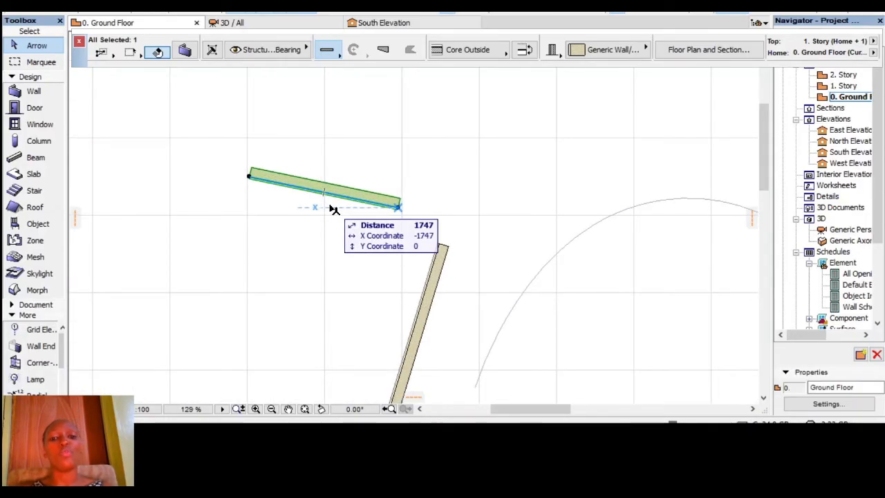
scroll(331, 200, down, 6)
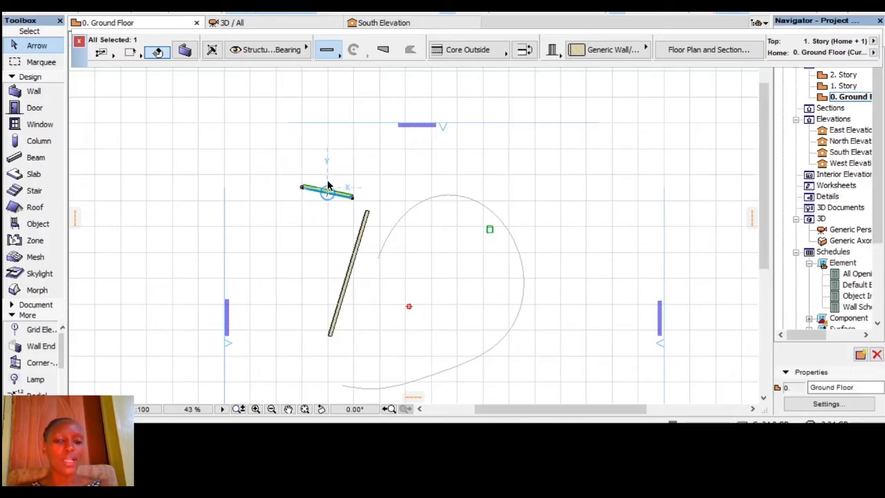
click(359, 158)
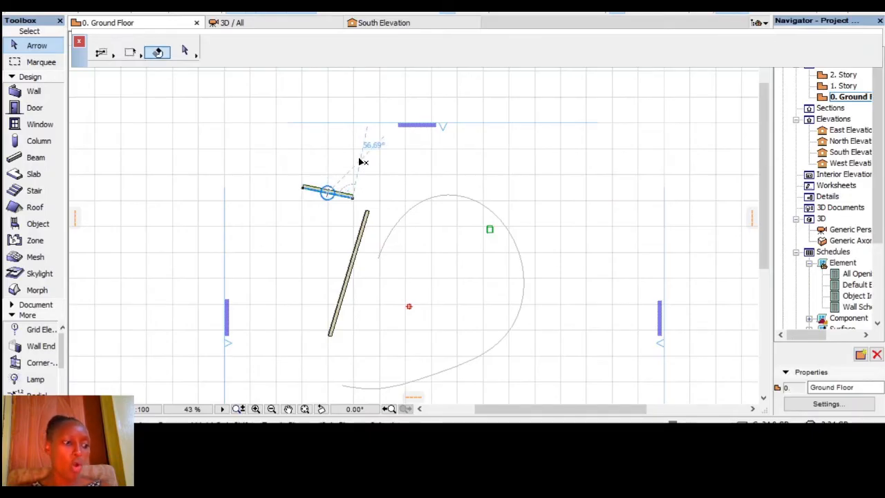
click(328, 181)
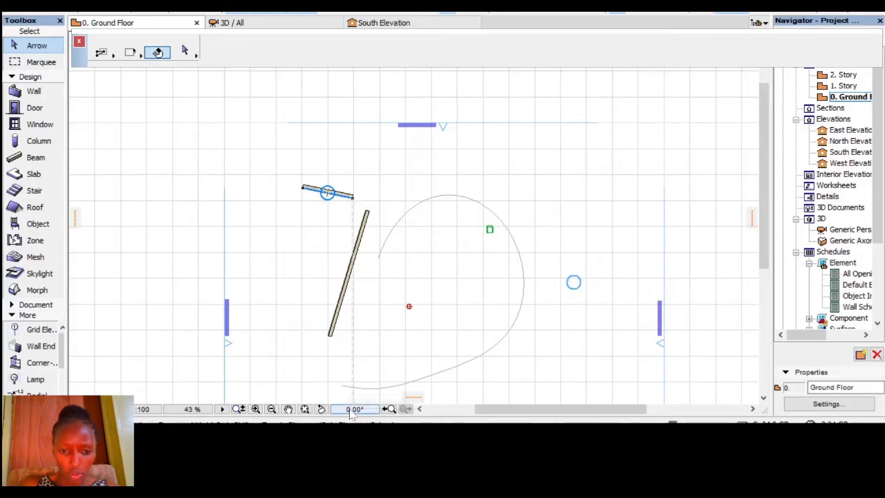
- Enlarge the area between the West Elevation line and the two slanted walls with the Zoom In command
click(255, 409)
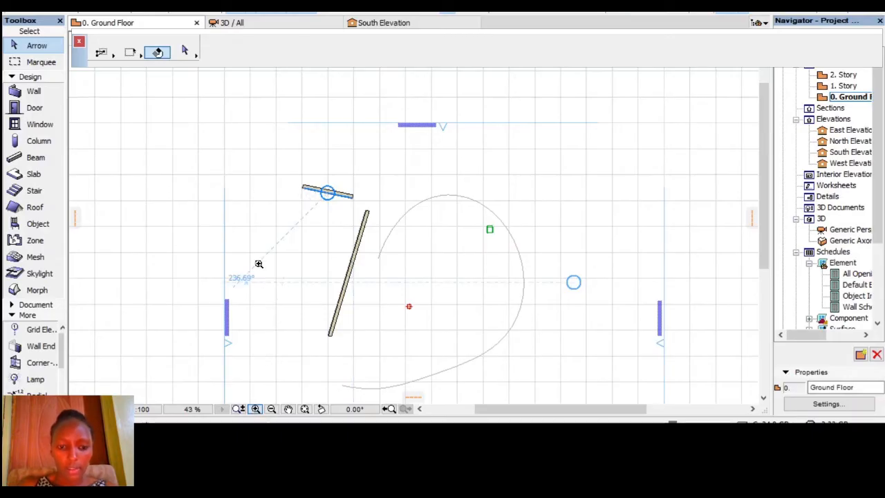
click(284, 236)
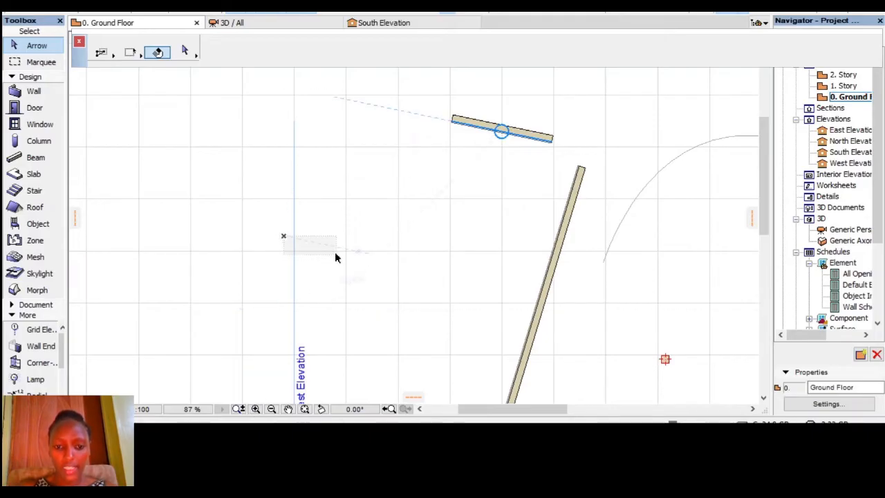
click(255, 408)
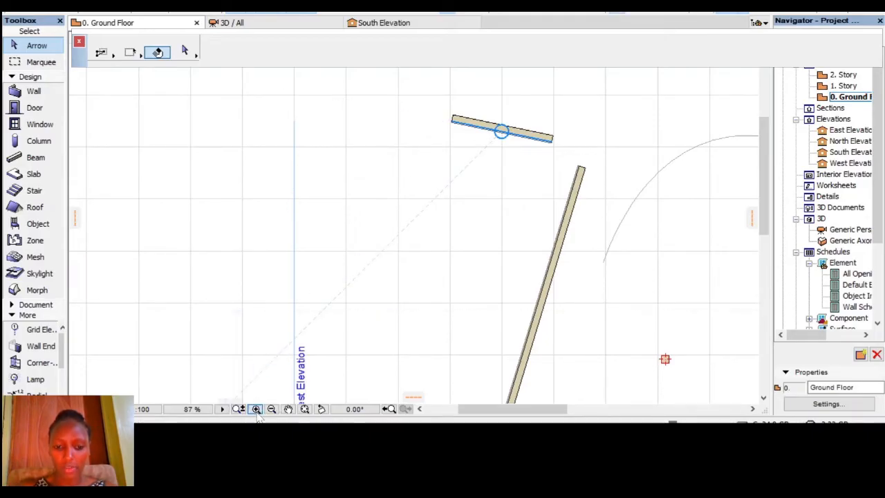
- Zoom out of the ground floor plan to 43% to view the walls, curve and elevation markers
click(384, 263)
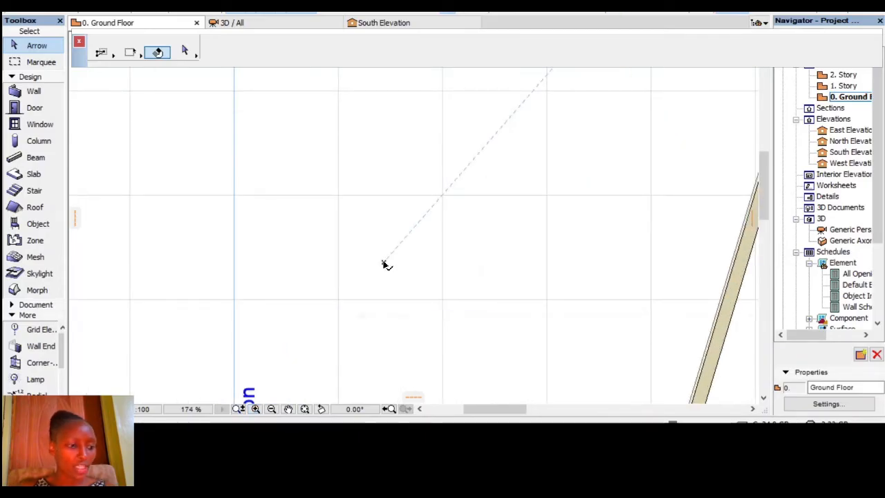
click(384, 263)
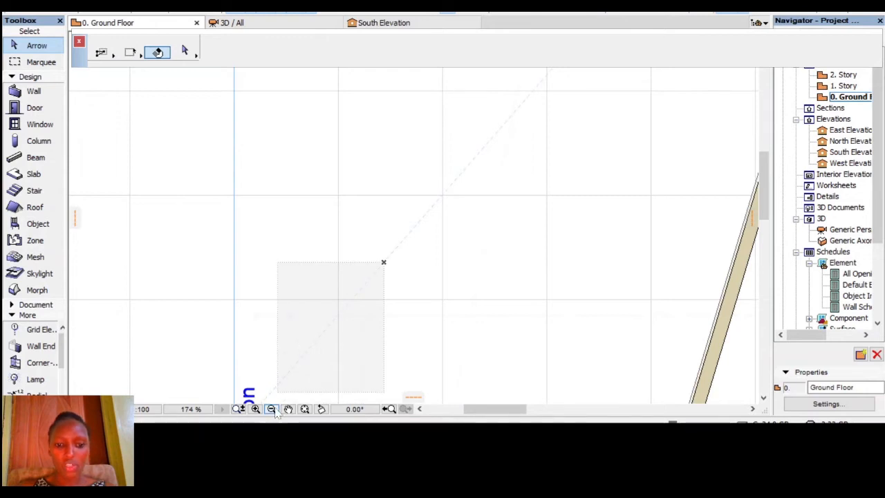
click(272, 409)
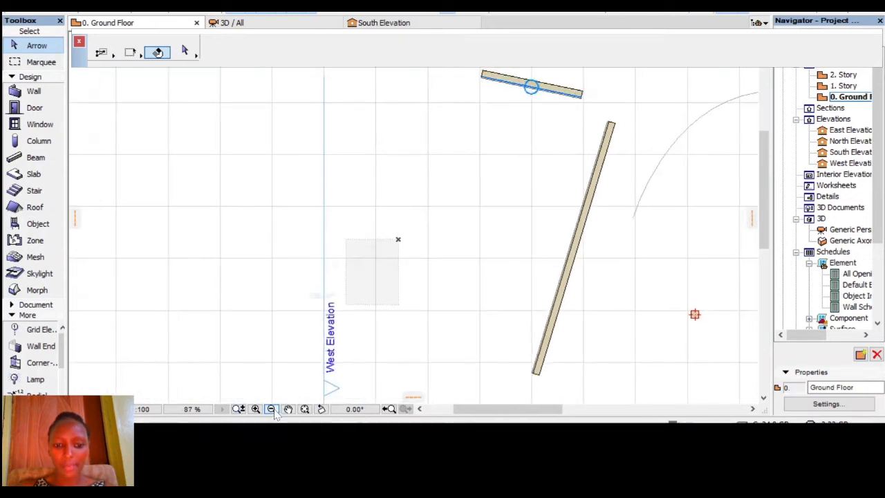
click(362, 323)
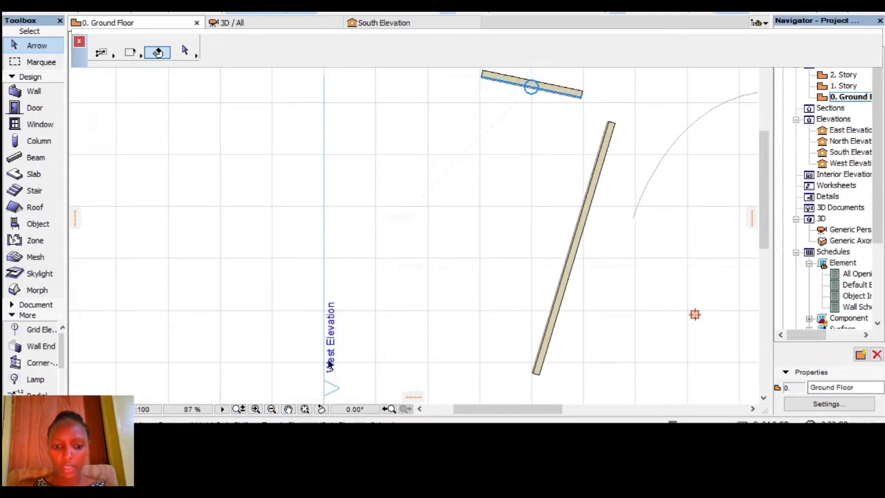
click(272, 410)
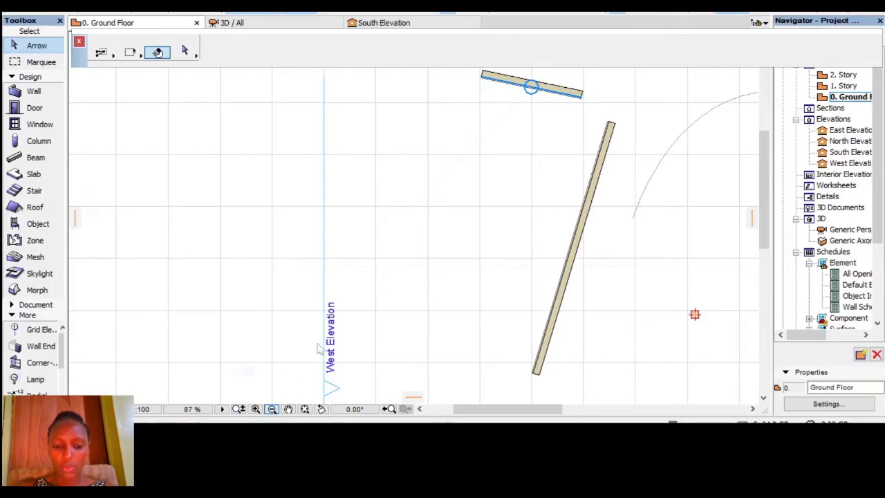
click(396, 260)
click(395, 260)
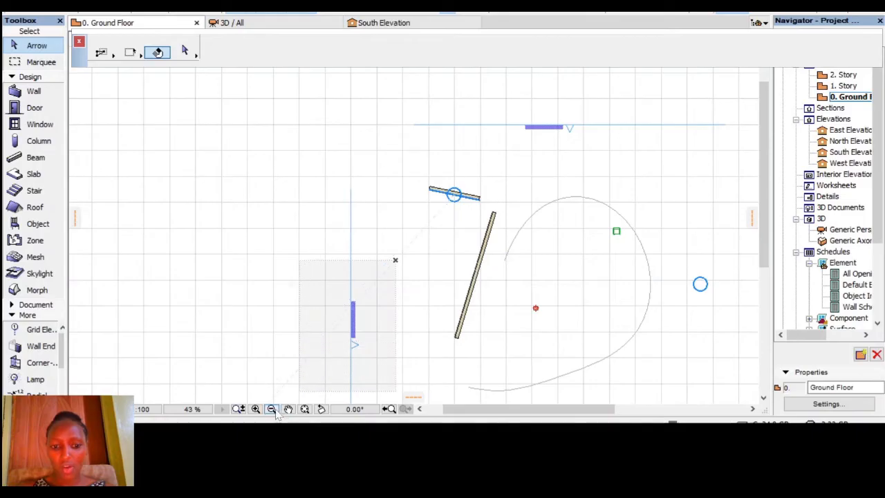
key(Escape)
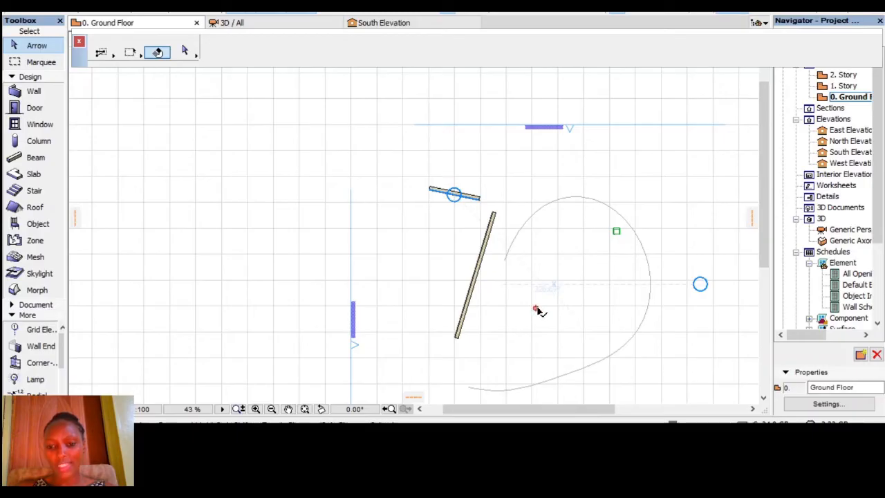
- Select the small square column inside the curve, inspect it at 174% zoom, and clear the selection
click(537, 309)
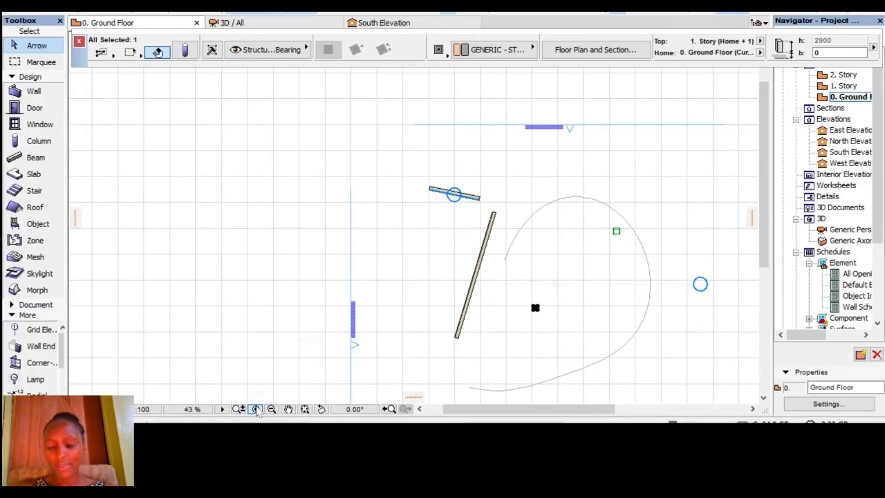
click(255, 409)
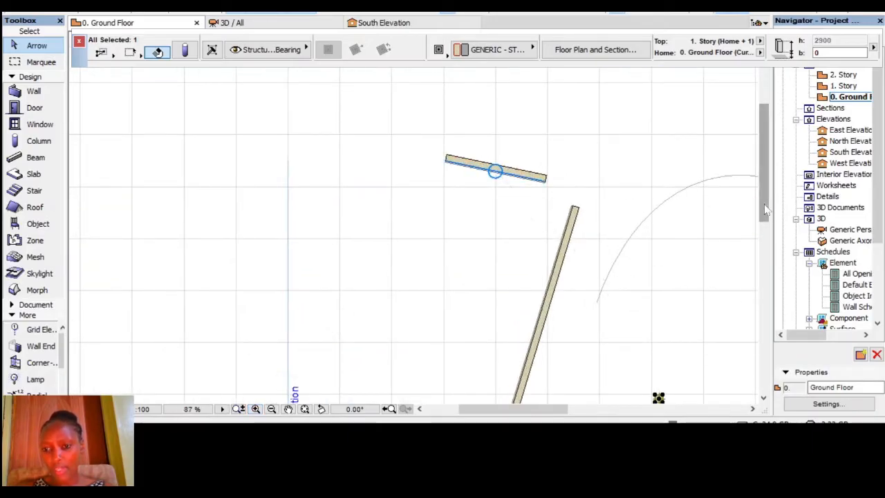
drag(765, 207, 764, 275)
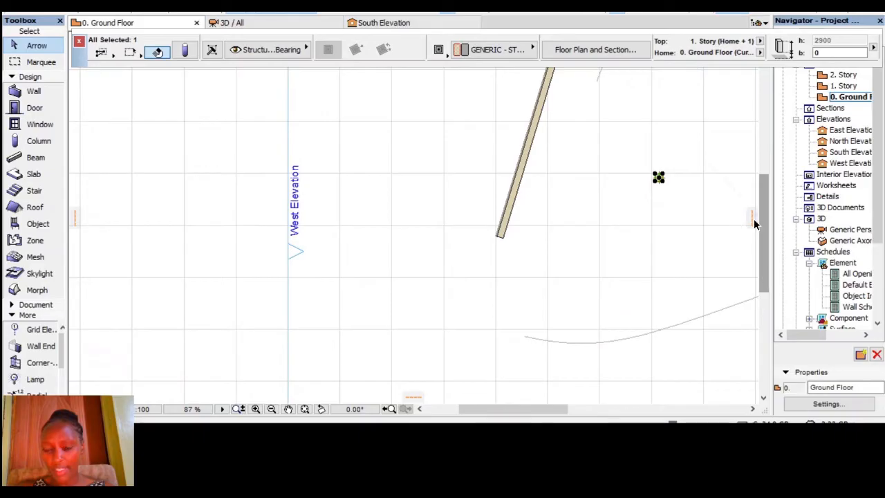
click(256, 409)
click(256, 409)
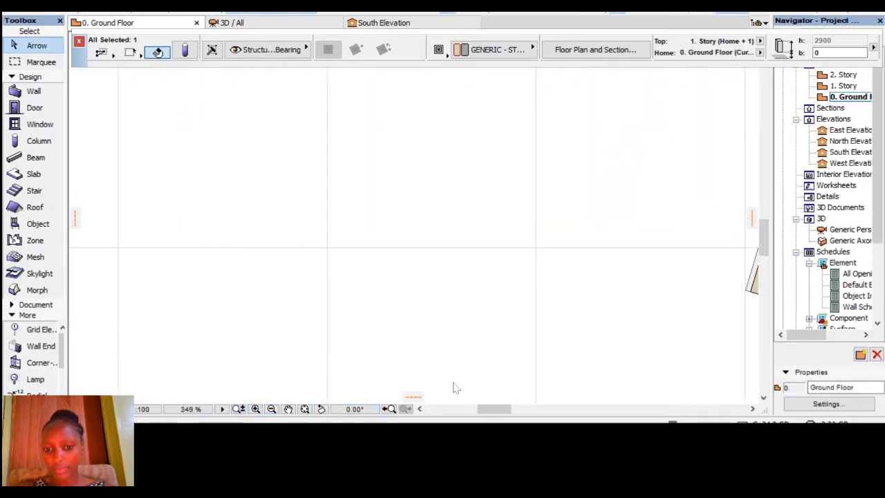
mouse_move(486, 413)
mouse_down()
mouse_move(595, 412)
mouse_move(465, 408)
mouse_move(519, 408)
mouse_up()
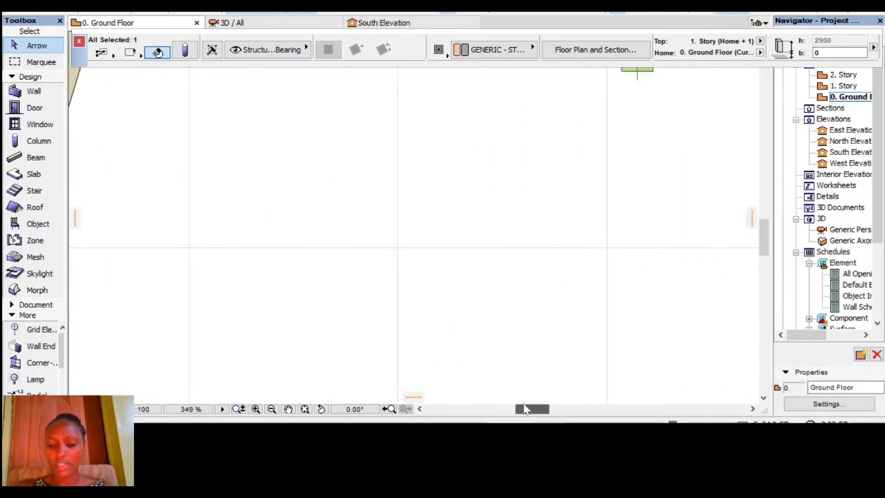
click(271, 410)
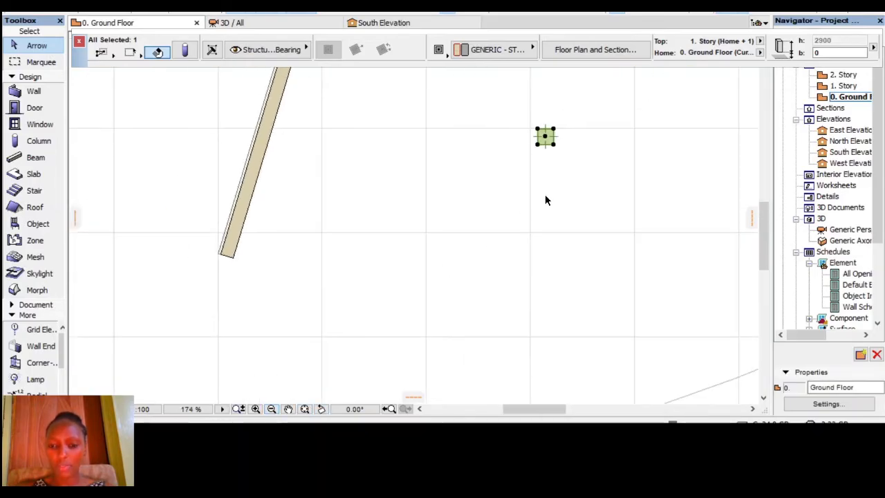
click(565, 117)
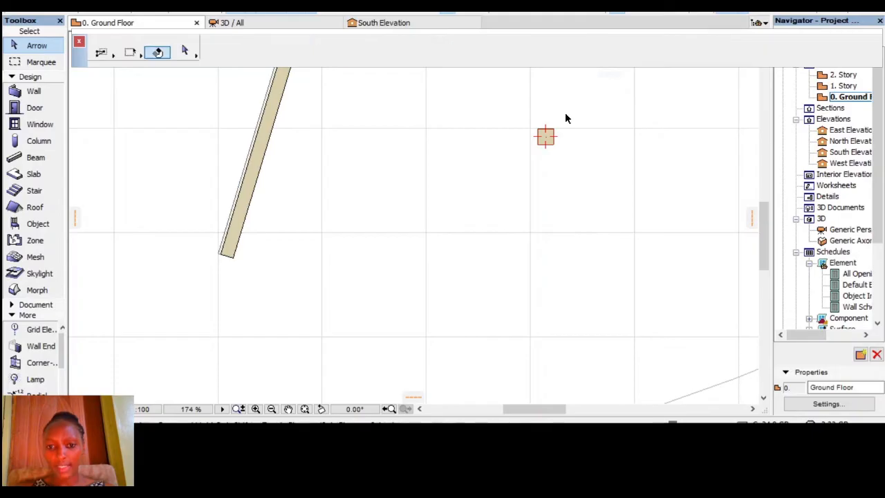
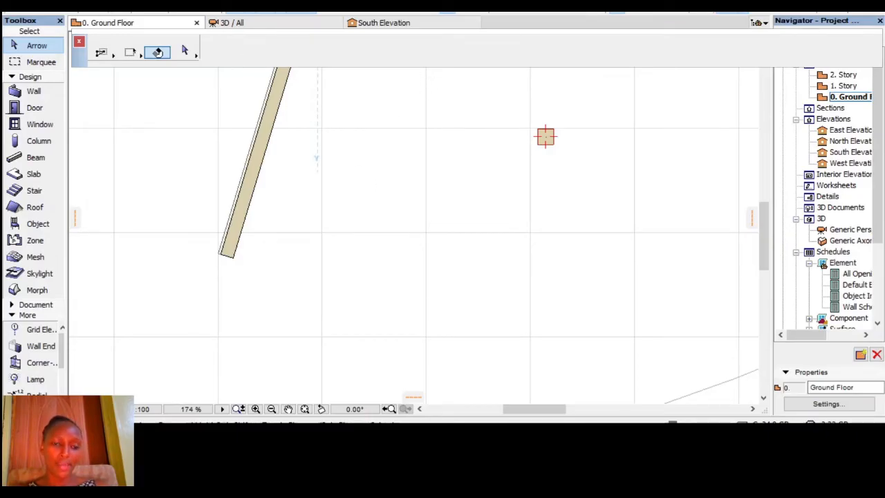
- View the floor plan at Actual Size, and fit the whole drawing in the window
click(74, 6)
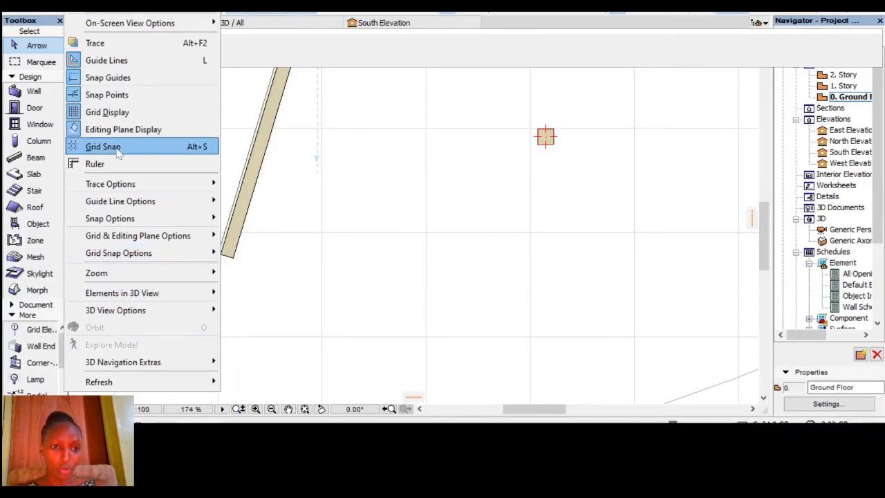
mouse_move(136, 277)
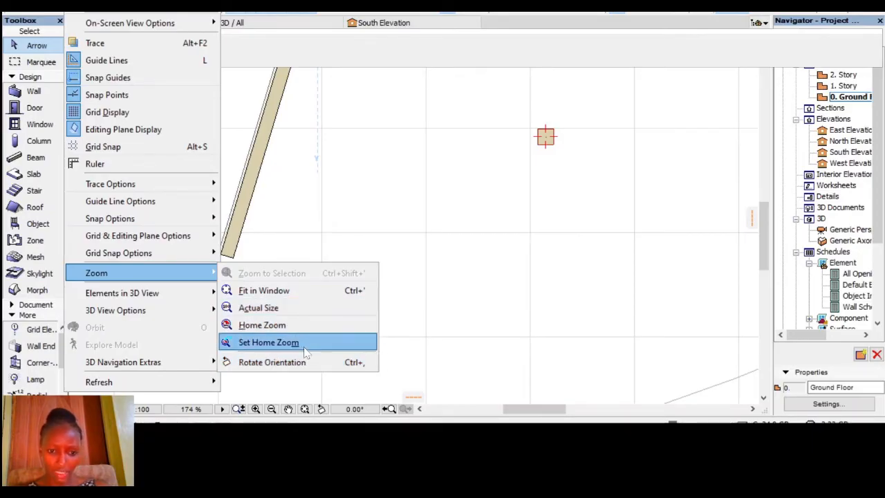
click(282, 312)
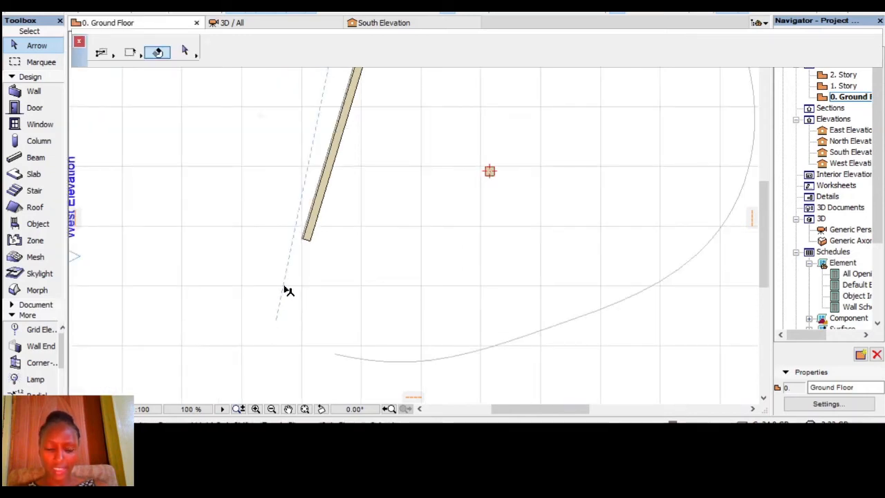
scroll(287, 290, down, 5)
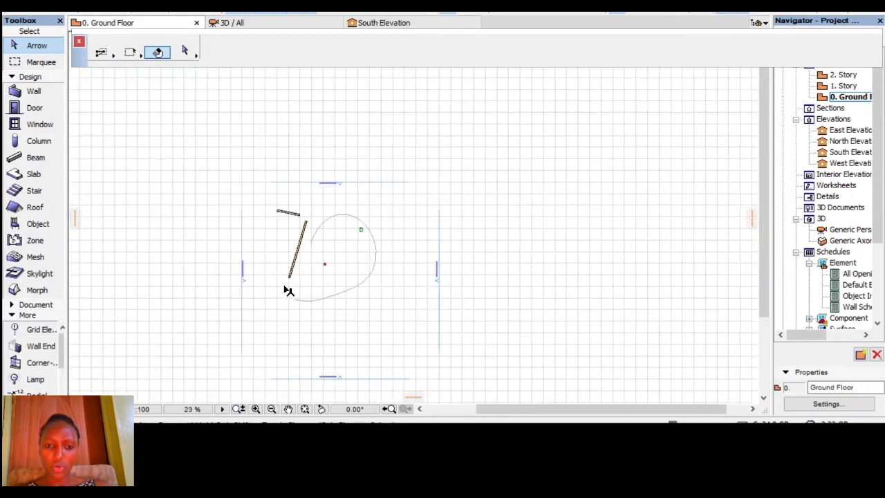
scroll(287, 290, up, 3)
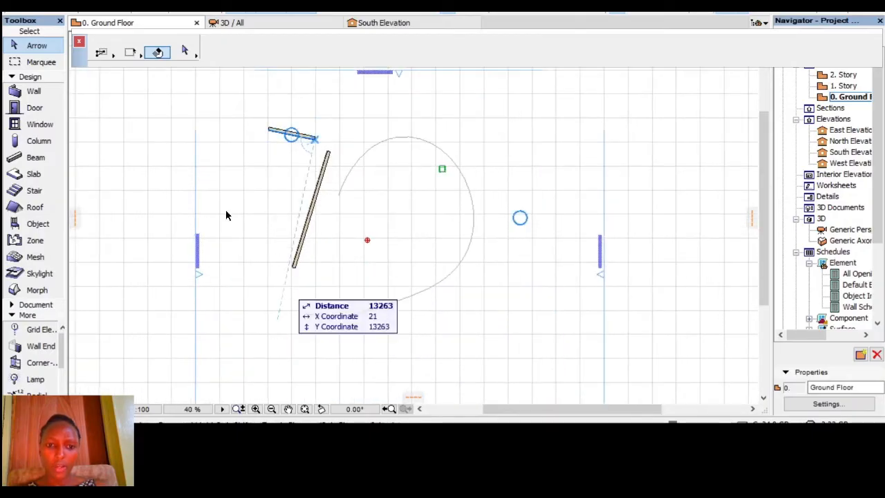
click(73, 7)
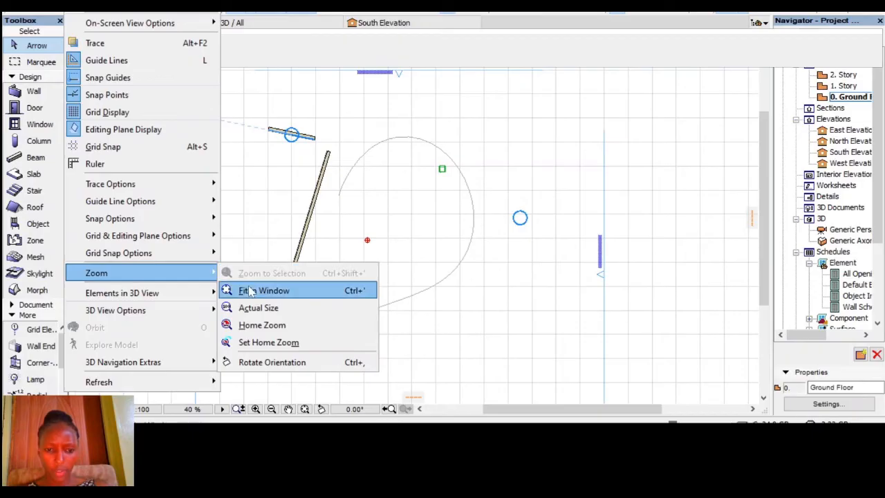
click(251, 292)
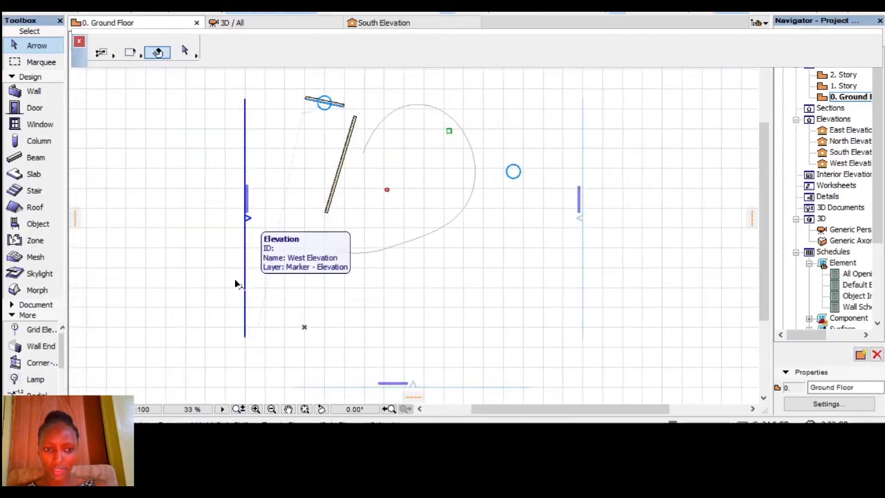
- Show the plan at Actual Size again and restore the Home Zoom
click(74, 7)
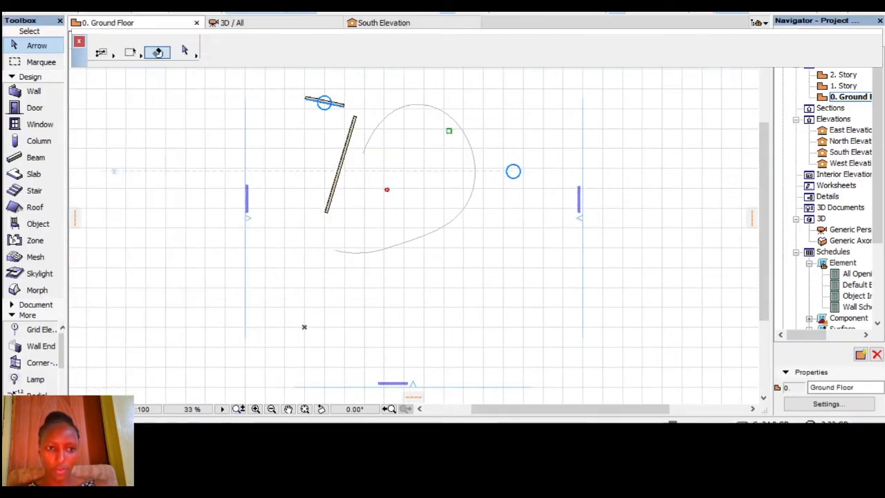
click(73, 6)
mouse_move(131, 273)
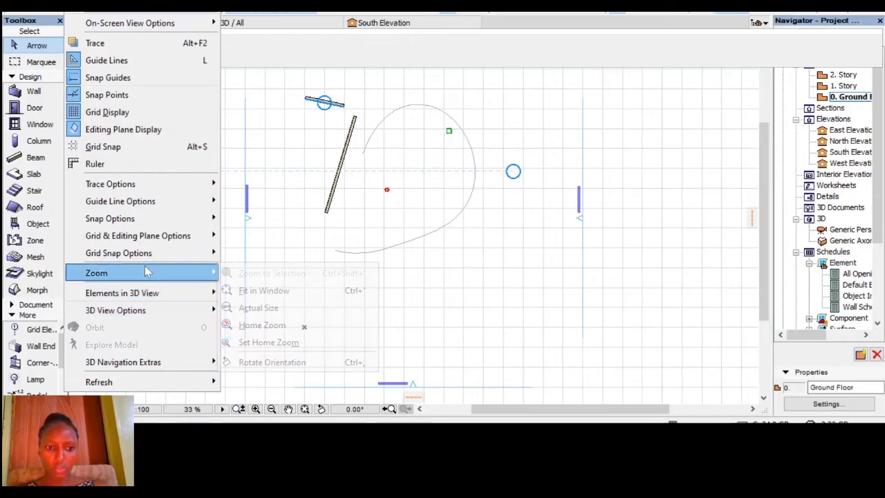
click(257, 308)
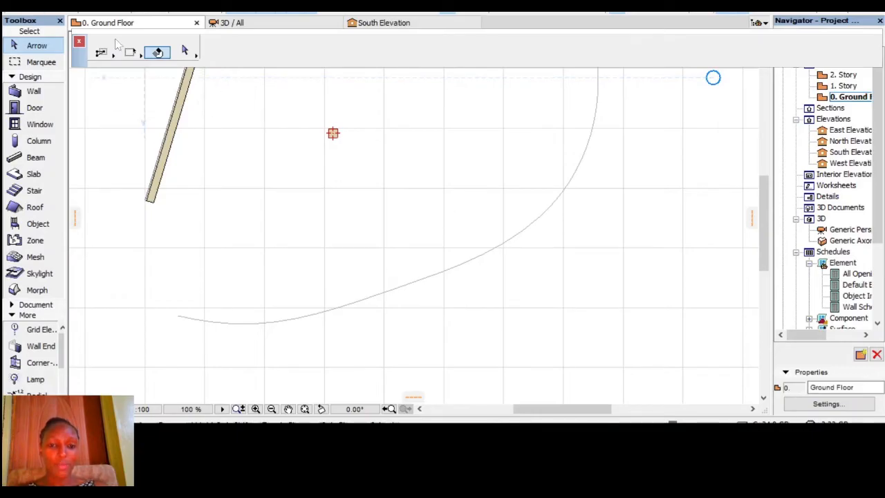
click(75, 4)
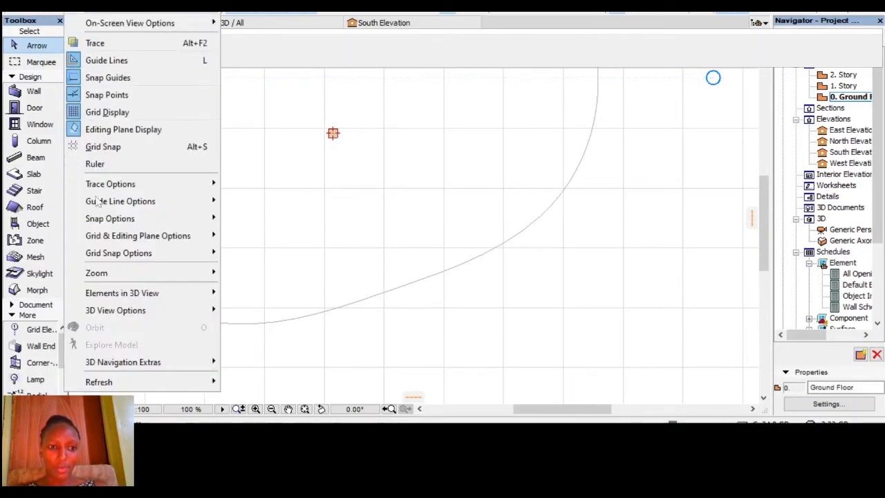
mouse_move(135, 276)
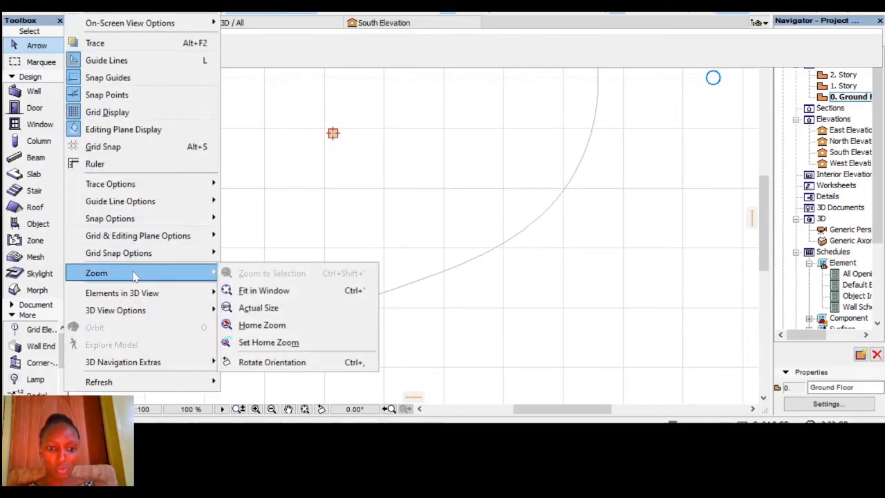
click(287, 323)
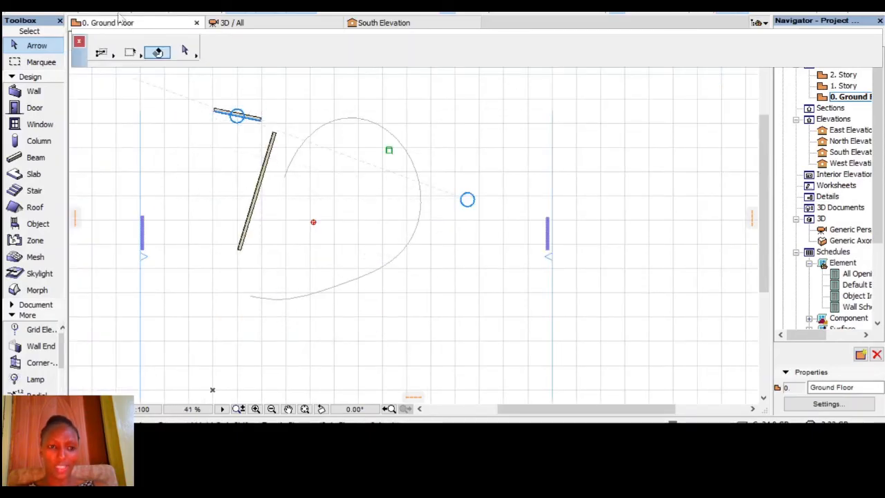
click(75, 6)
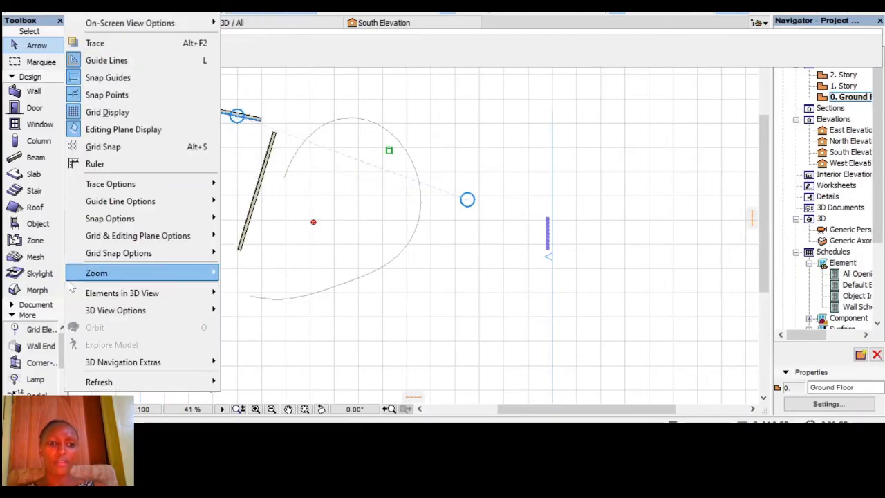
mouse_move(84, 278)
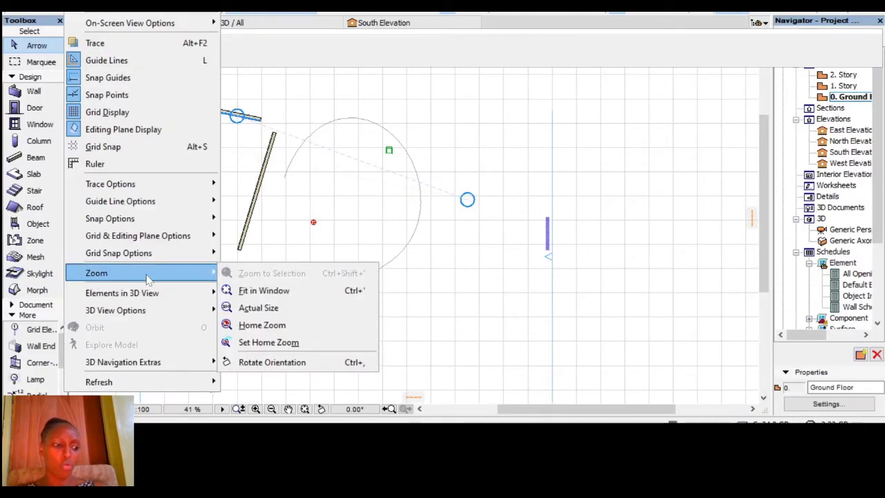
click(534, 167)
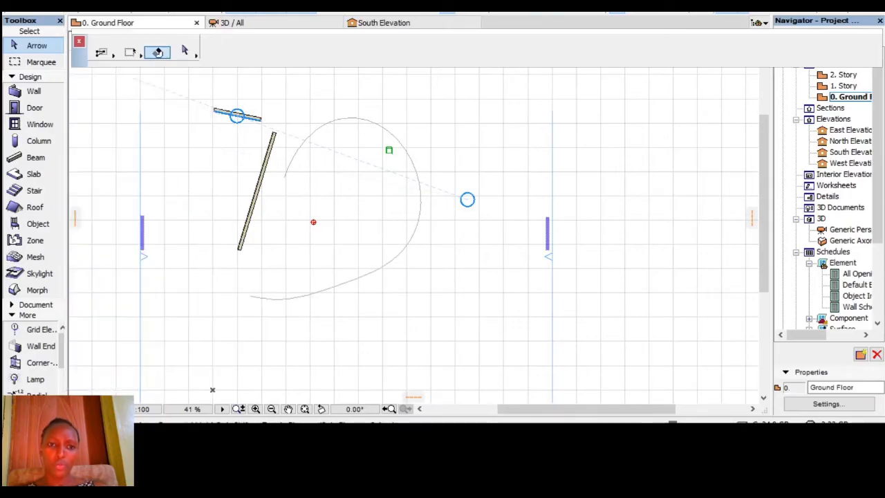
- Open the menu customization settings of the Work Environment and browse the alphabetical list of all menus
click(191, 4)
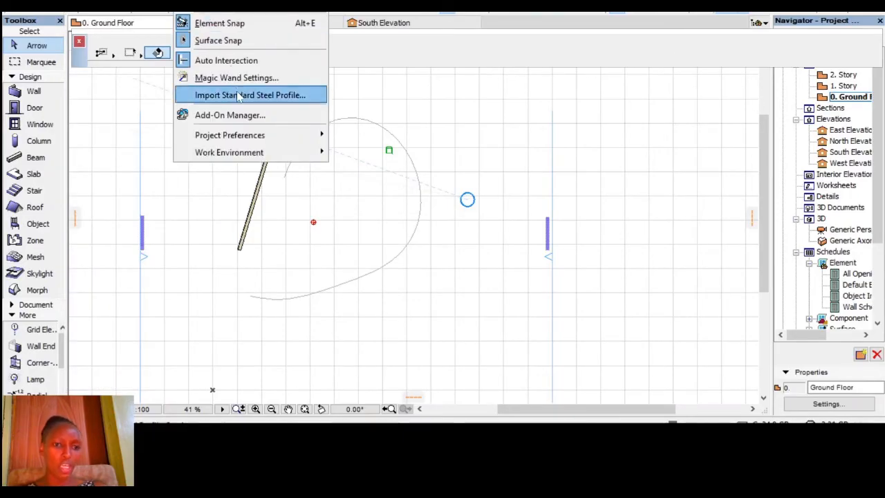
mouse_move(253, 161)
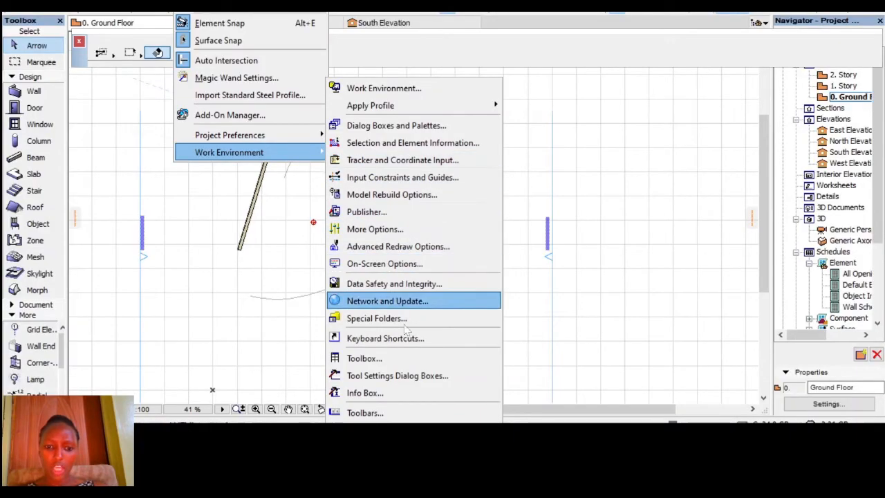
click(389, 424)
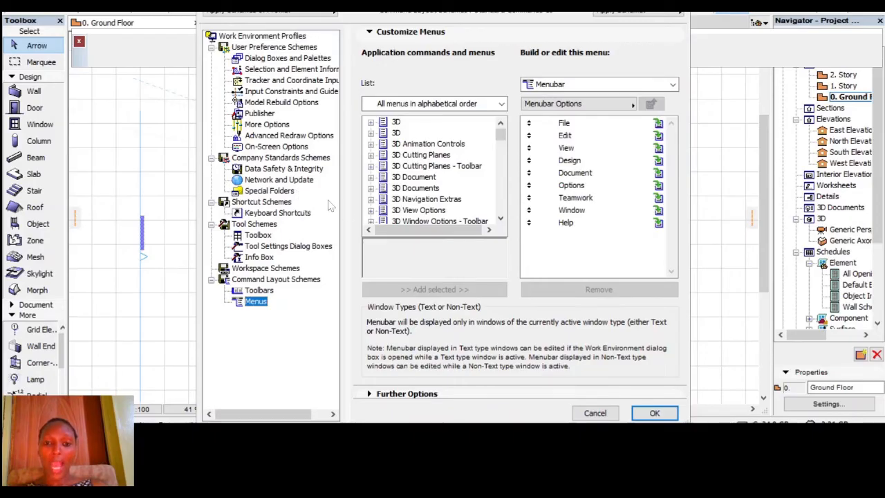
scroll(451, 186, down, 12)
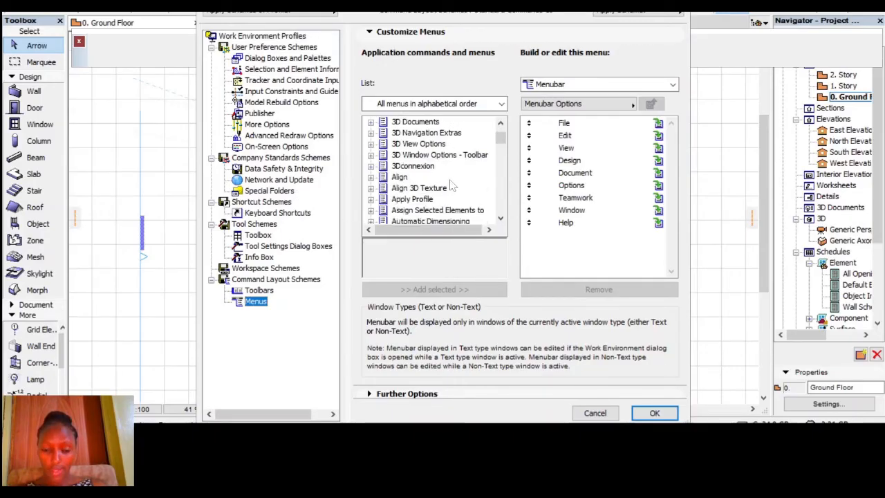
scroll(450, 185, down, 10)
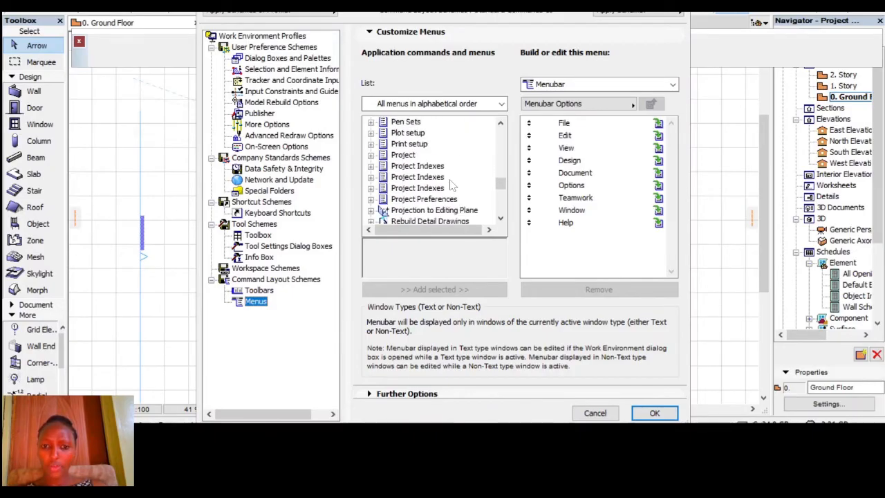
scroll(451, 185, down, 5)
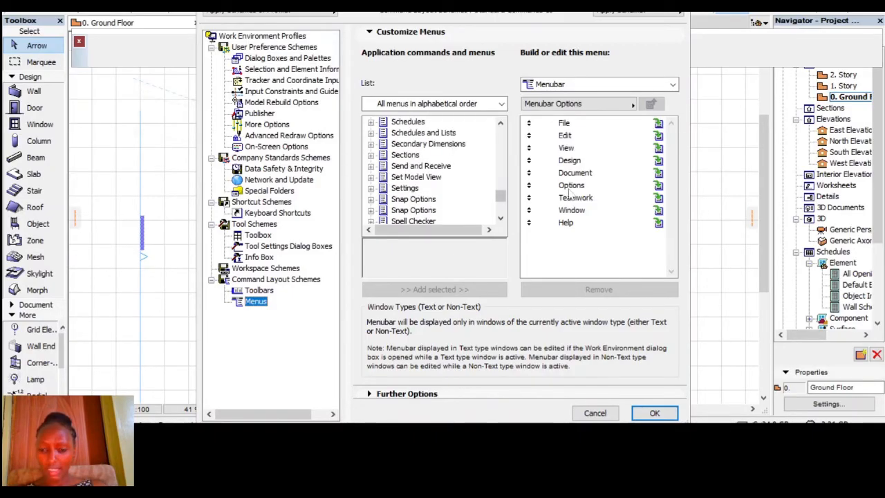
- Open the View menu's contents in the menu layout and go into its Zoom submenu
click(567, 148)
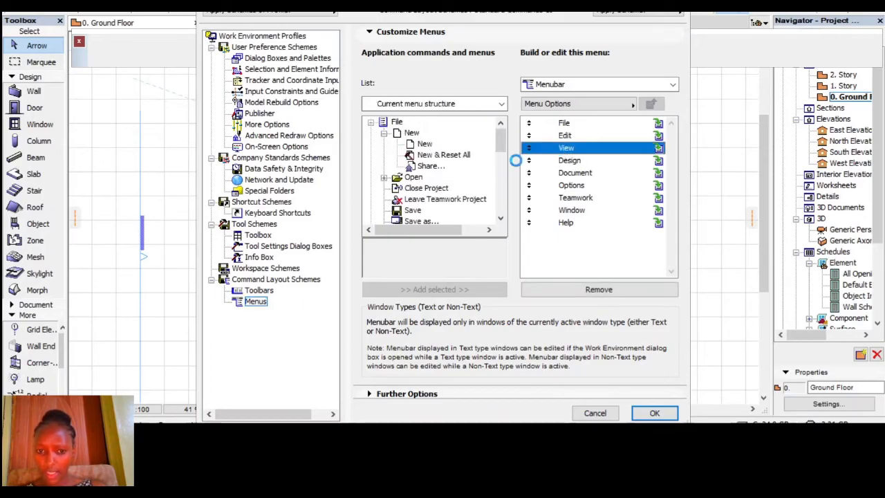
scroll(592, 220, down, 4)
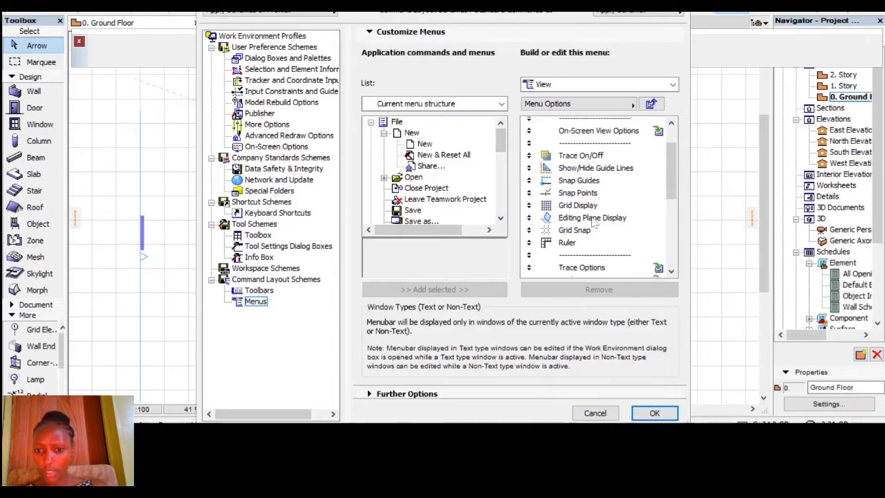
scroll(593, 220, up, 1)
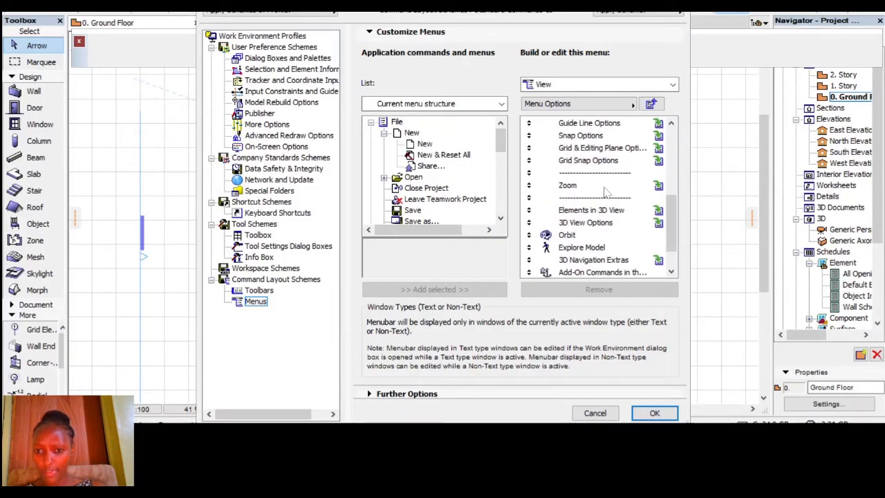
double_click(605, 186)
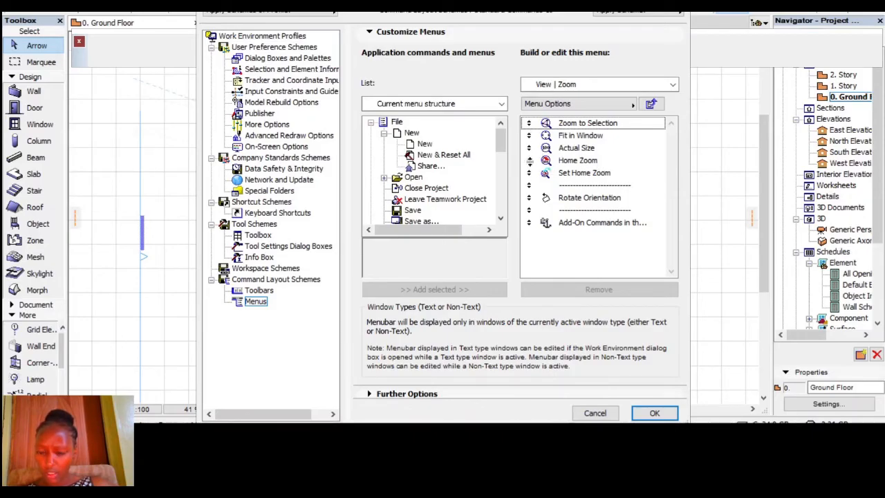
- Highlight the Home Zoom, Fit in Window and Rotate Orientation commands in the Zoom submenu, and close the settings
click(529, 160)
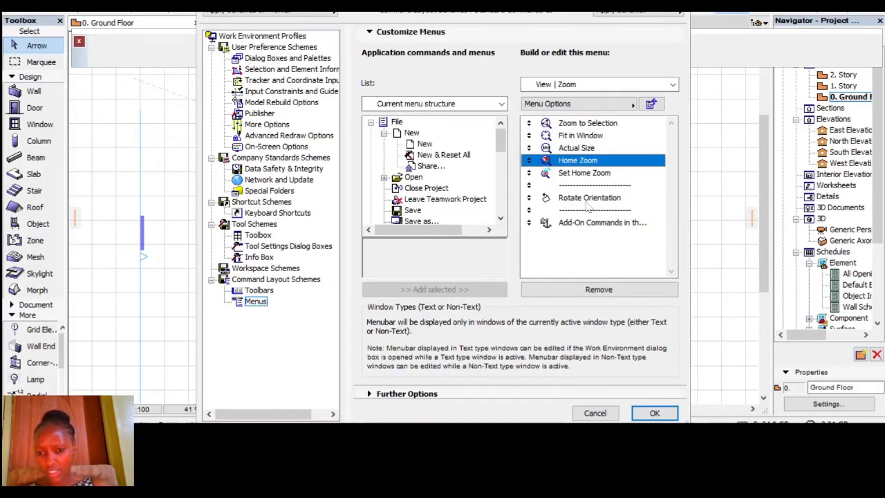
click(566, 139)
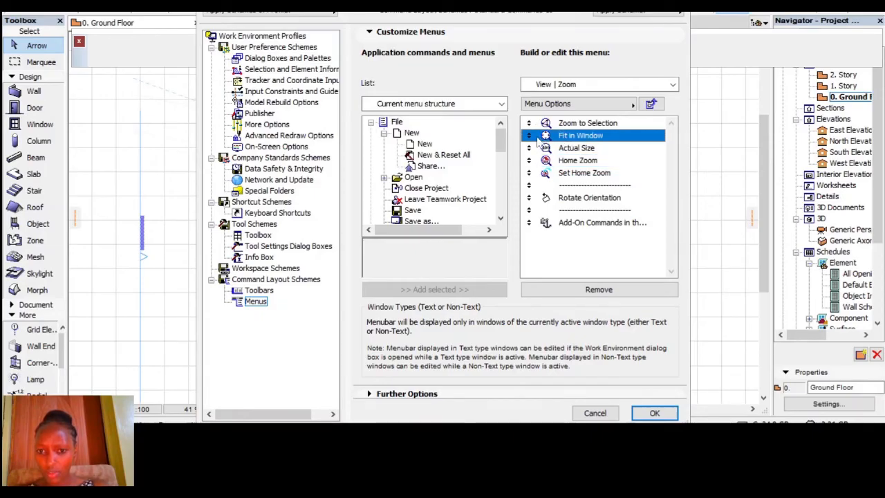
click(631, 201)
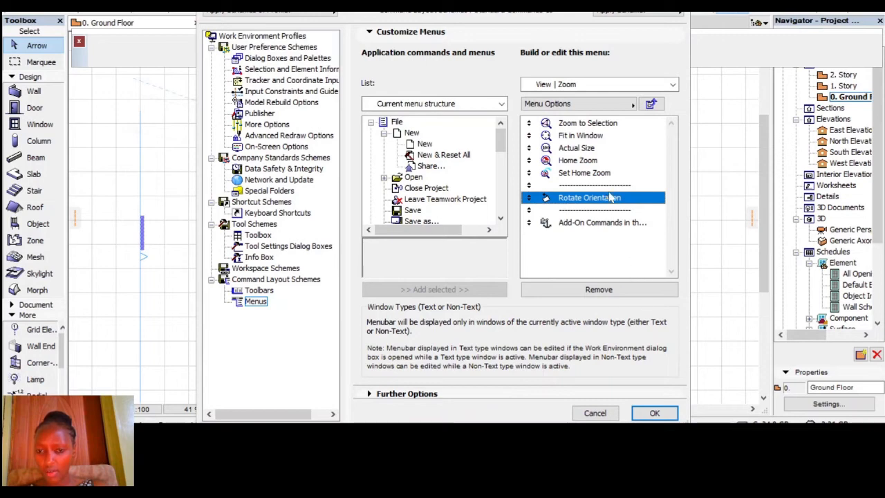
click(654, 413)
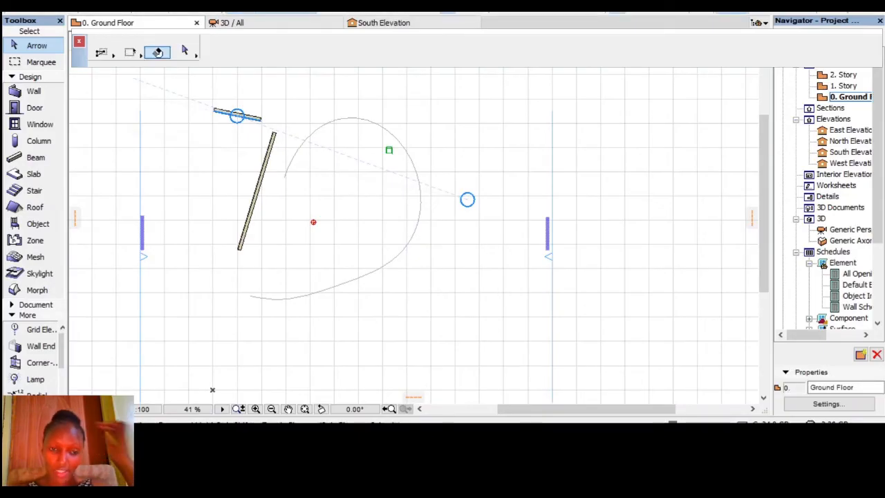
- Fit the whole ground floor plan in the window
click(74, 5)
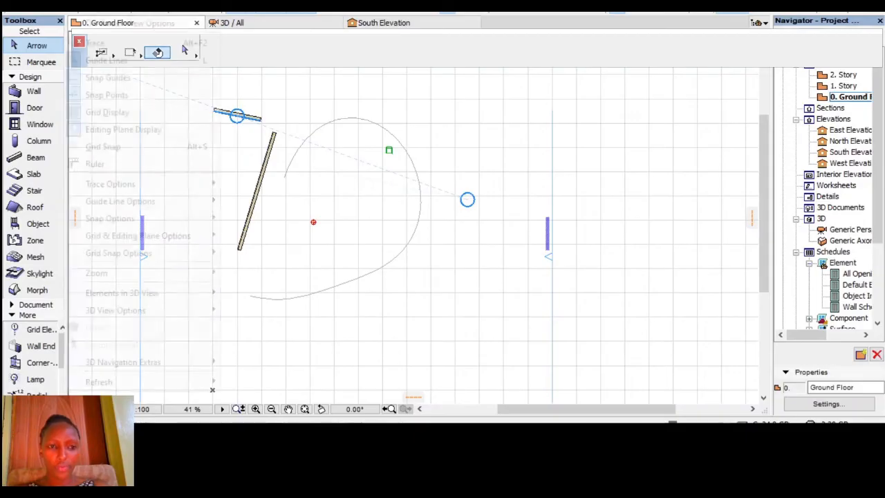
mouse_move(132, 272)
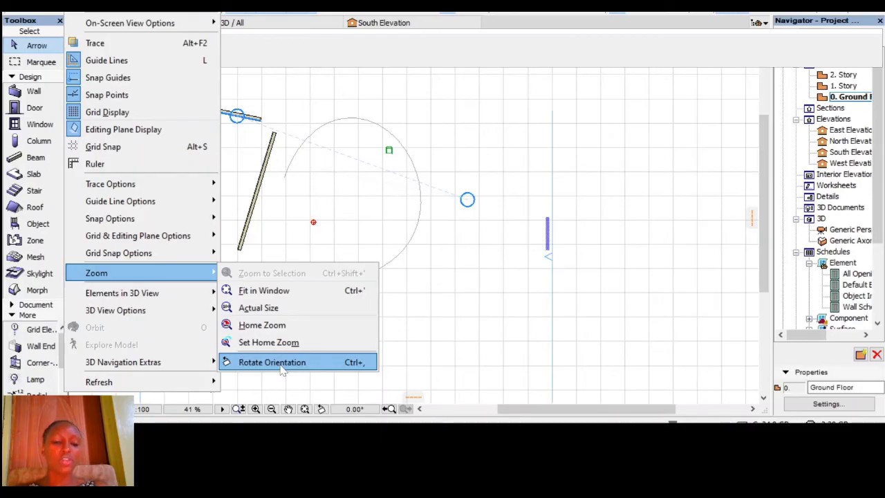
click(261, 290)
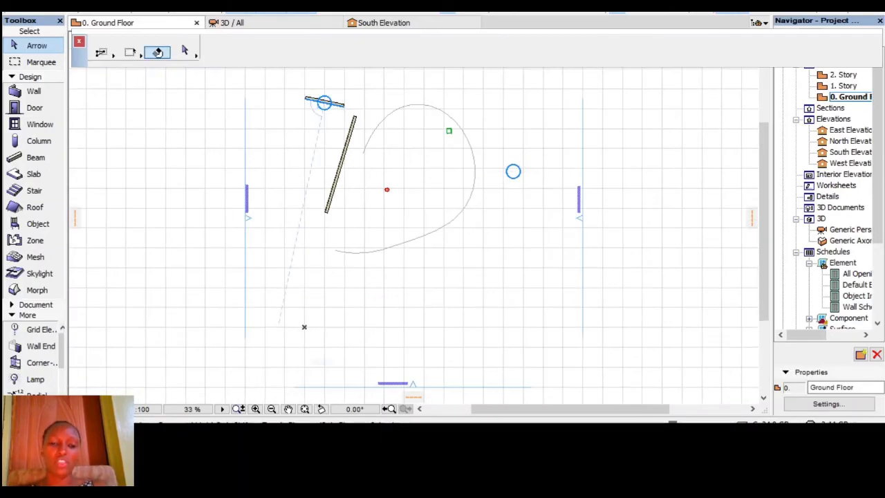
- Reopen the Work Environment menu customization and show the commands of the View menu's Zoom submenu
click(190, 2)
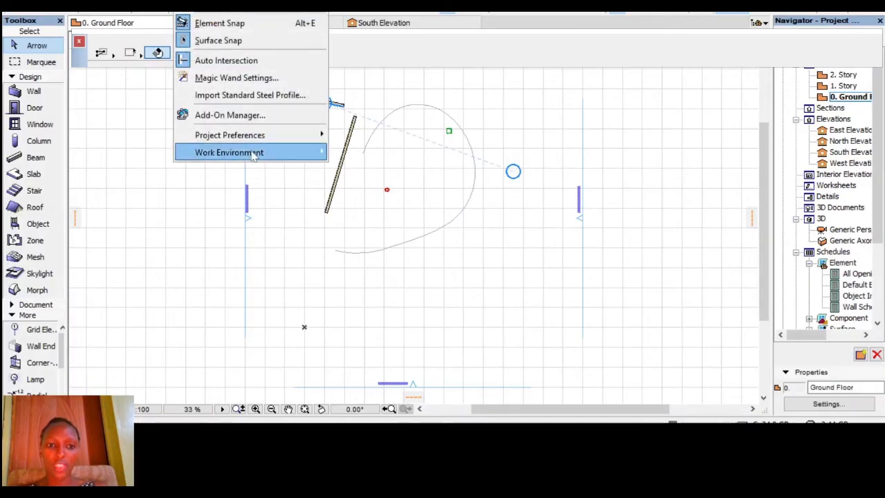
mouse_move(254, 154)
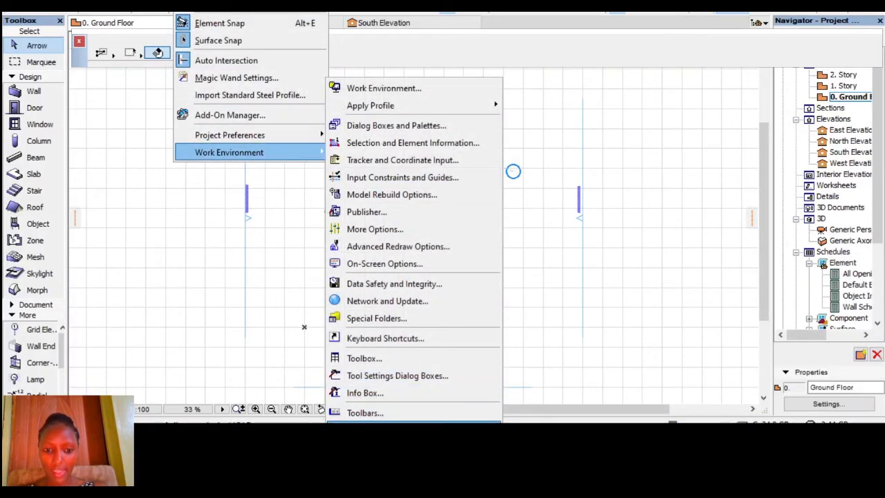
click(395, 429)
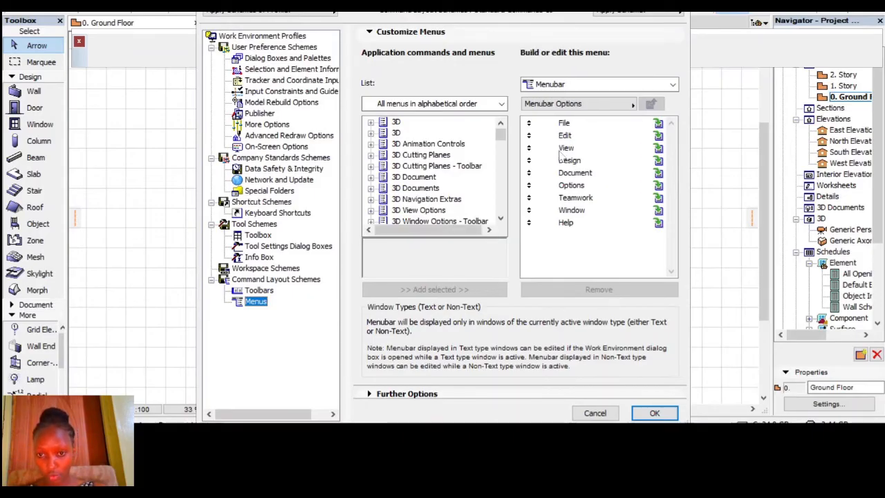
click(531, 147)
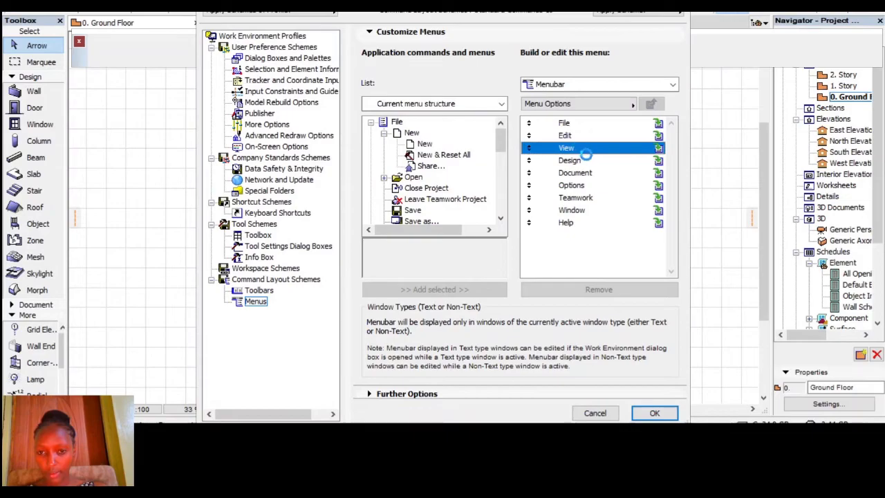
double_click(593, 148)
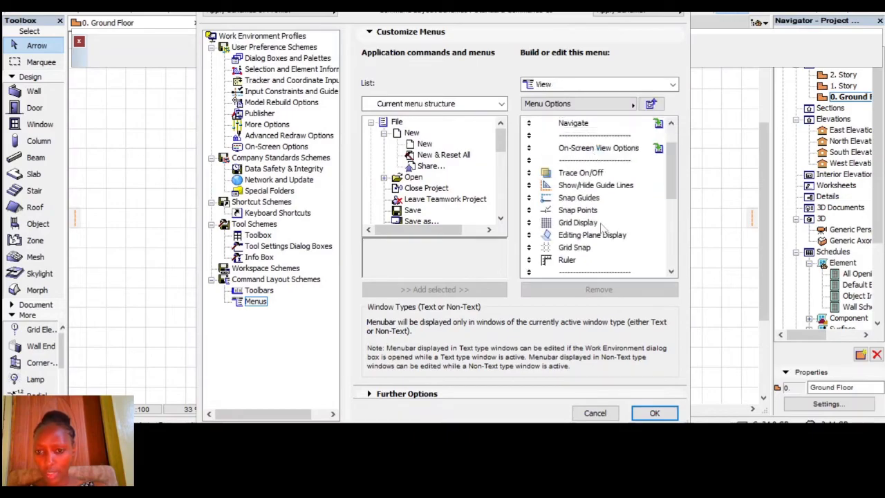
scroll(602, 228, down, 5)
scroll(601, 228, down, 1)
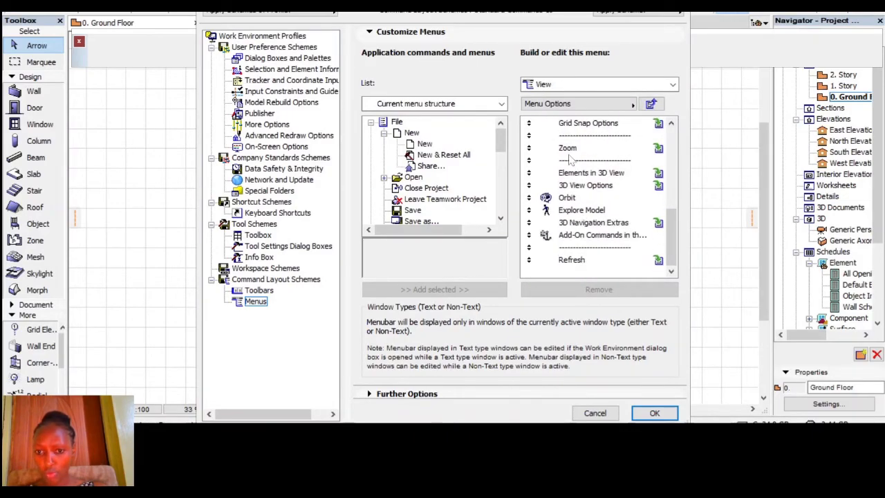
double_click(568, 150)
- Highlight the Actual Size and Zoom to Selection commands in the Zoom submenu, and close the settings
click(569, 148)
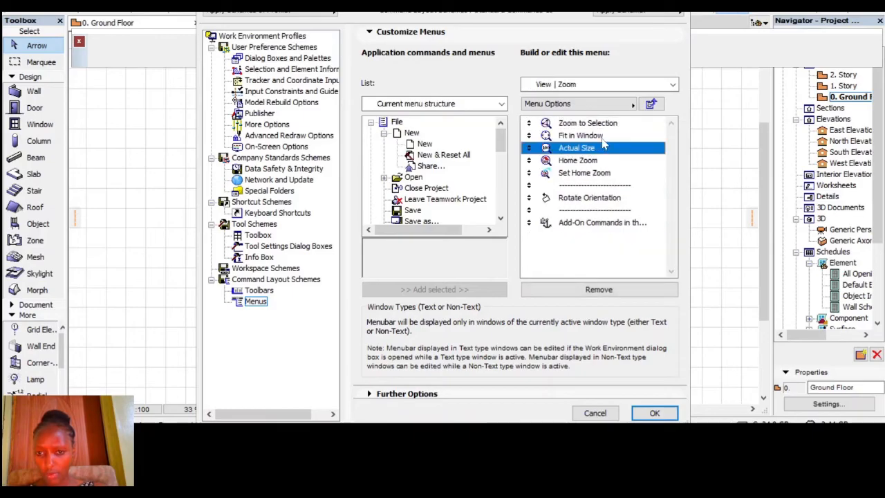
click(588, 123)
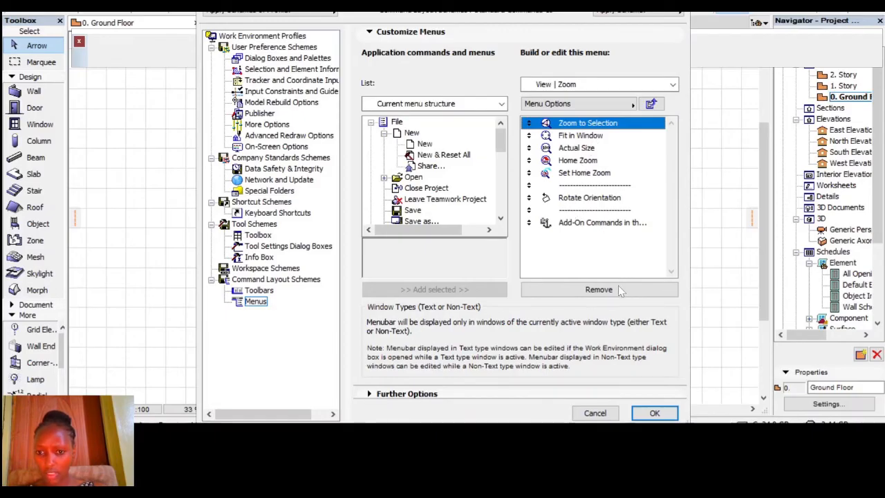
click(654, 413)
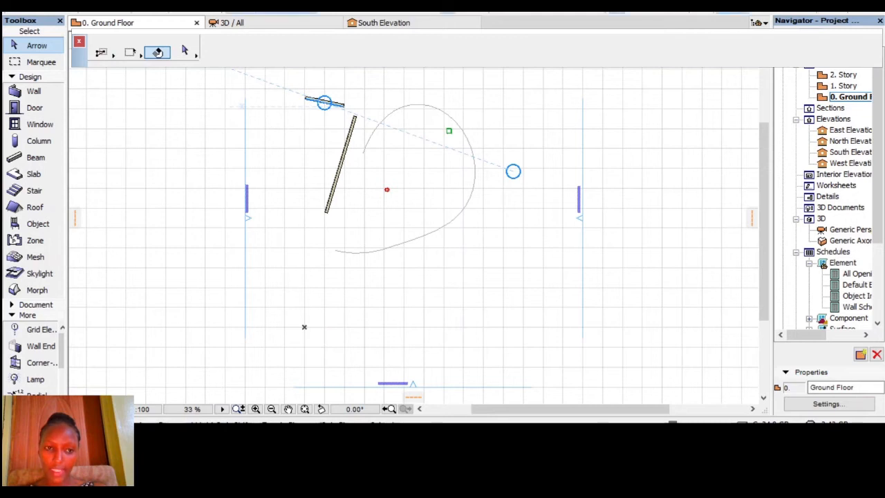
click(80, 6)
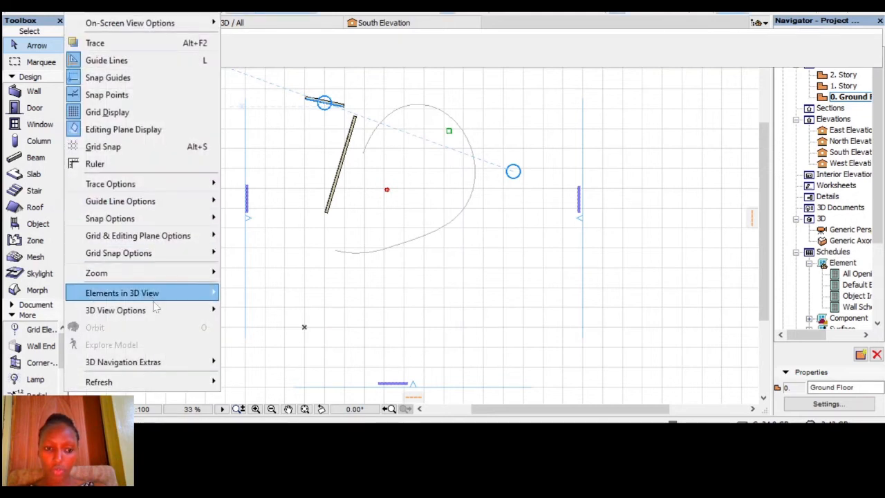
mouse_move(177, 274)
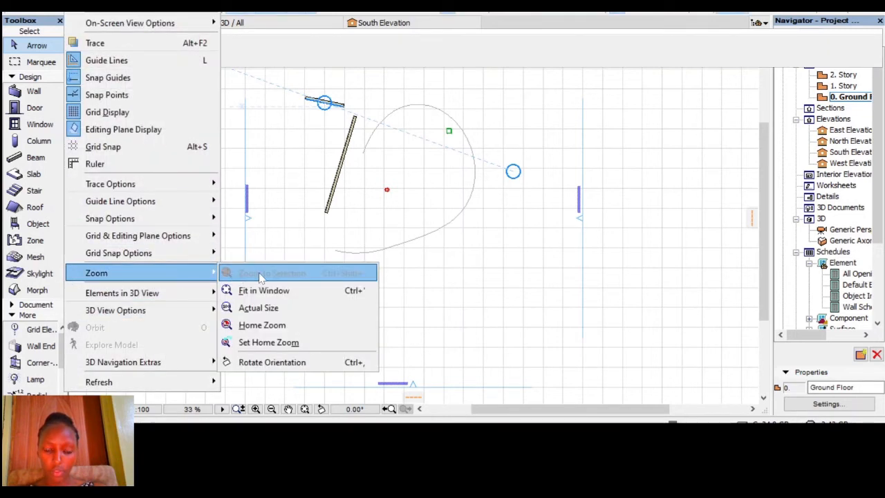
click(282, 136)
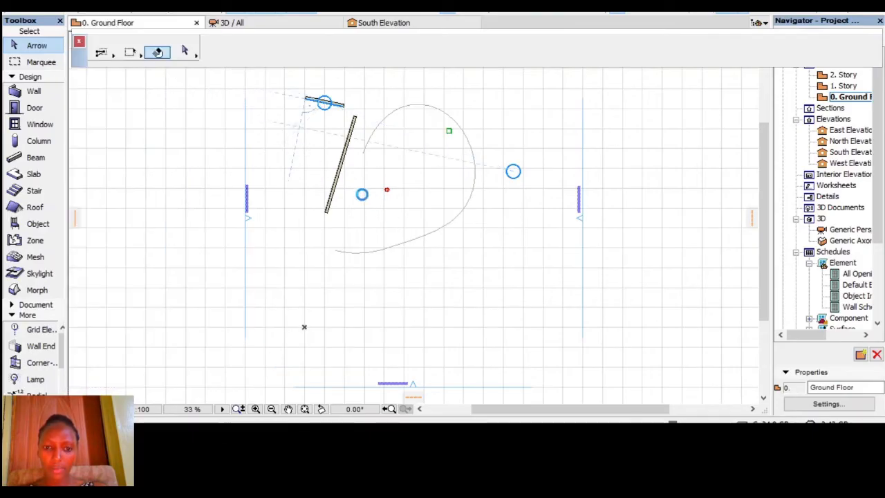
- Select the small red column inside the curve with a selection rectangle and apply Zoom to Selection
drag(299, 147, 242, 200)
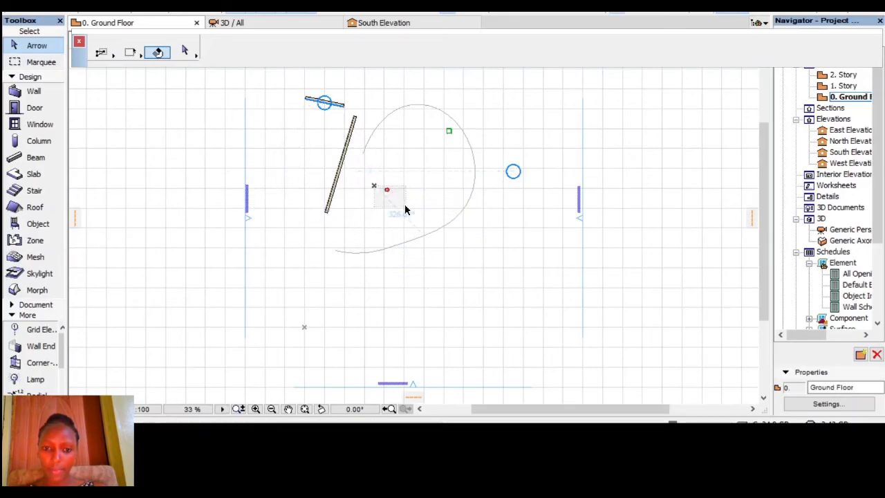
click(379, 187)
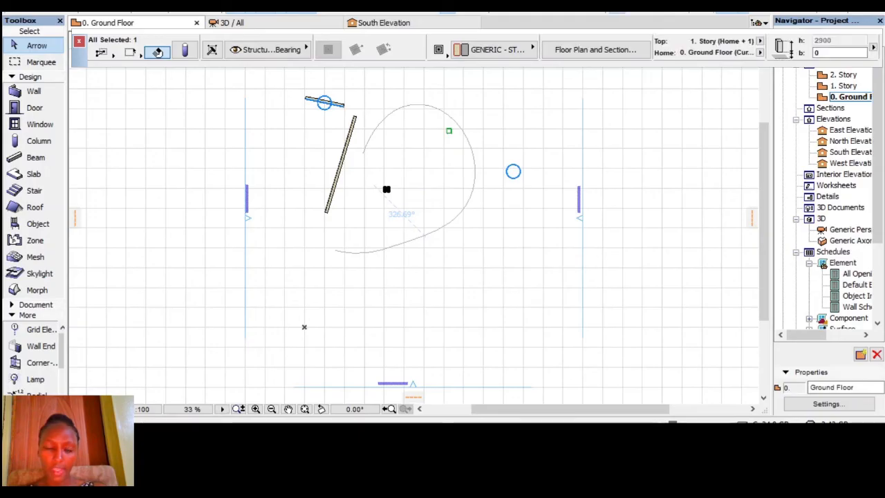
click(74, 6)
mouse_move(173, 273)
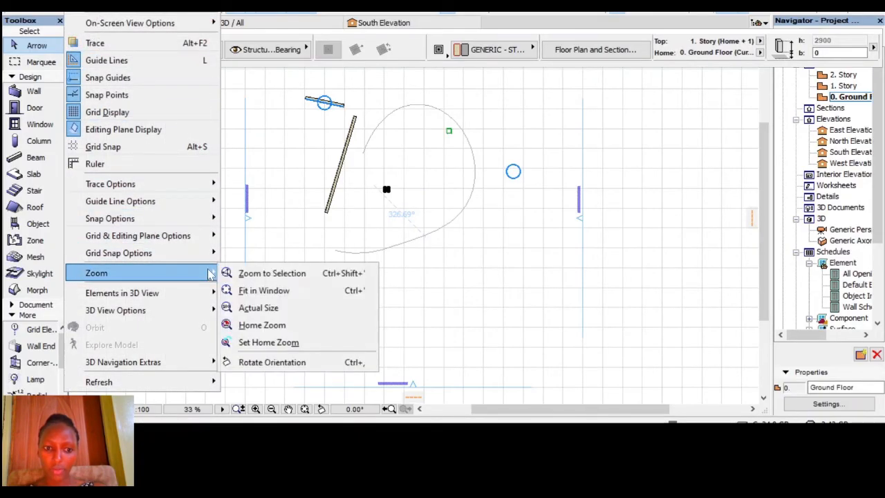
click(294, 273)
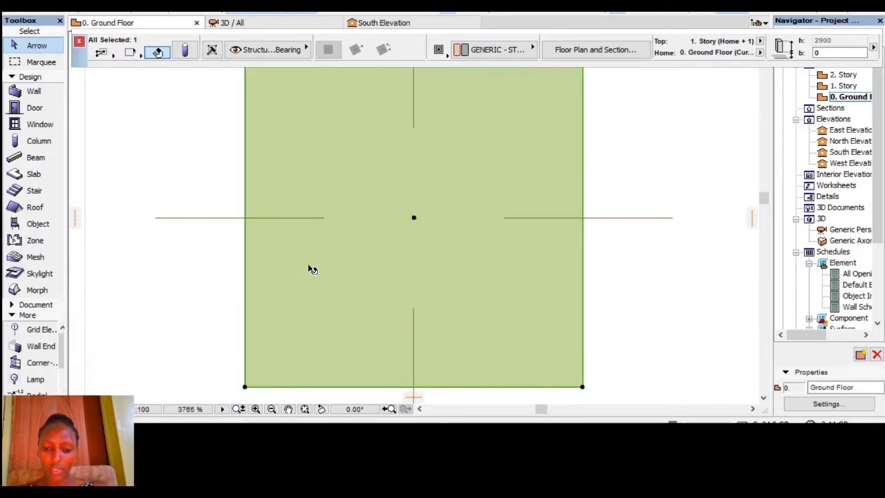
- Zoom out around the selected column to 1815%
scroll(321, 274, down, 2)
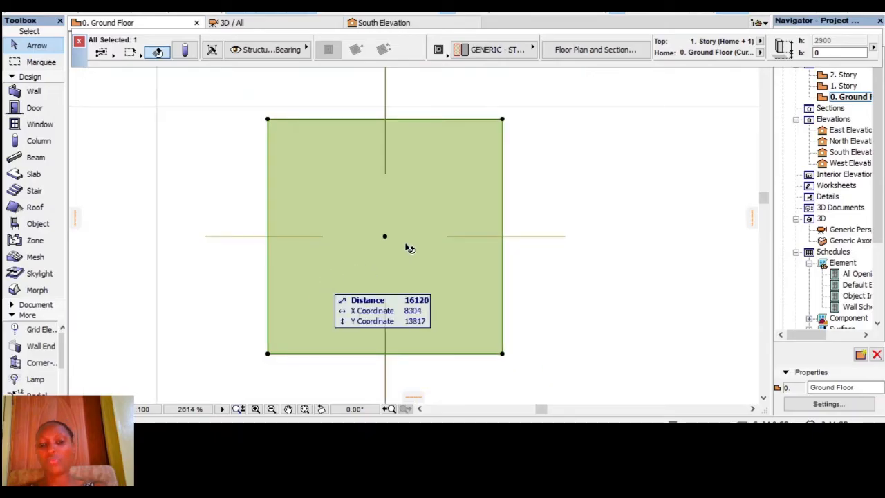
scroll(408, 247, down, 1)
scroll(418, 259, down, 1)
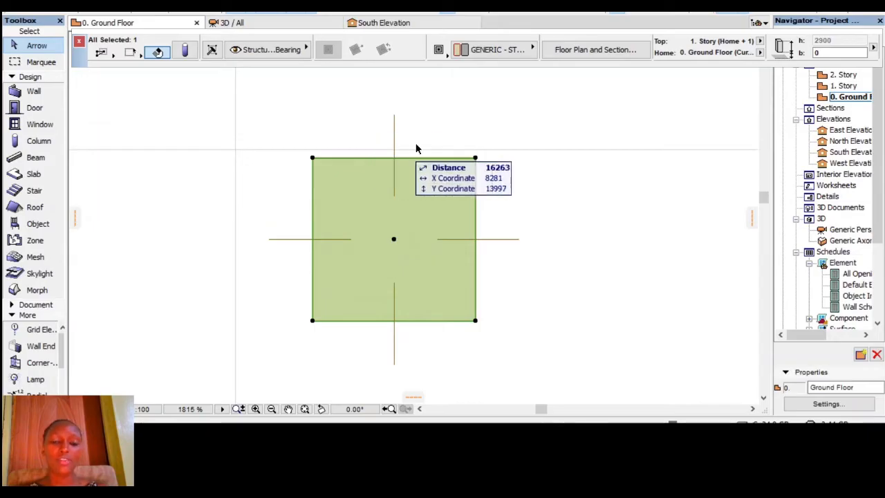
- Deselect the column and set the floor plan scale to 1:50
scroll(425, 186, down, 6)
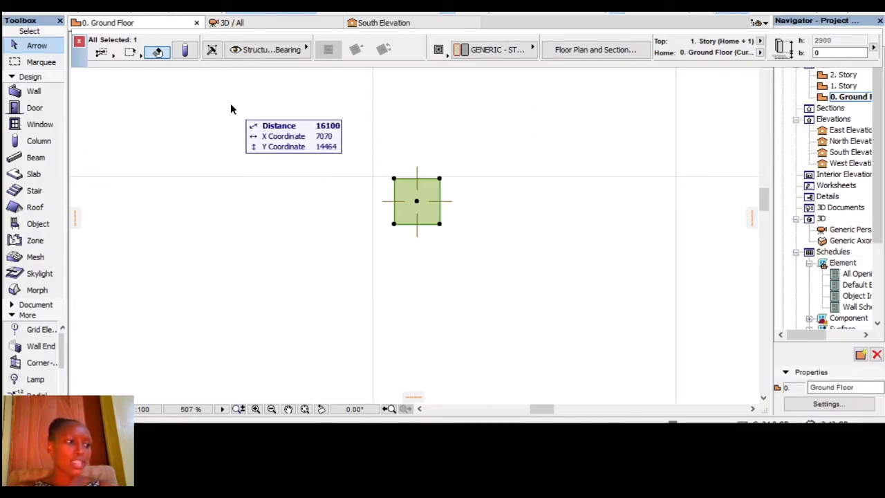
click(295, 157)
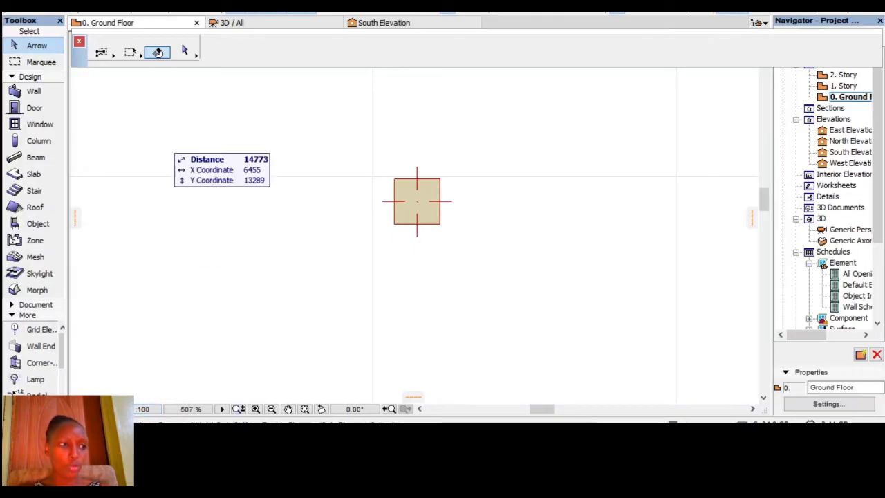
click(143, 3)
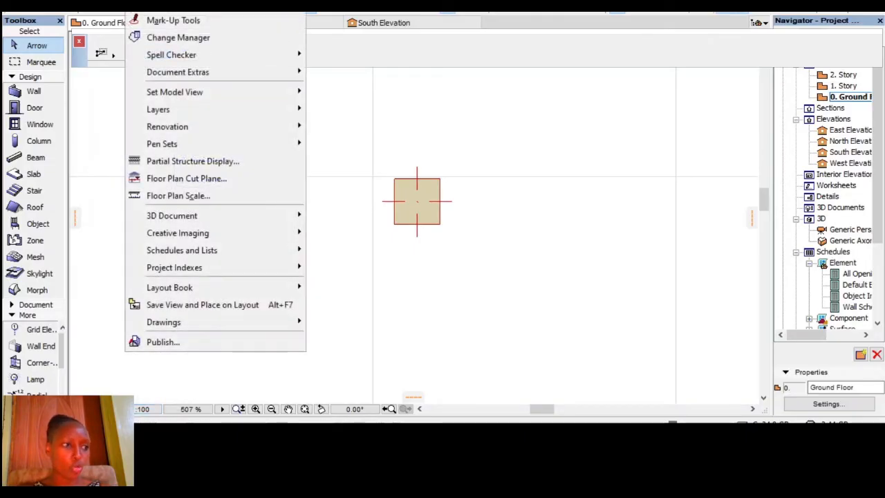
click(205, 196)
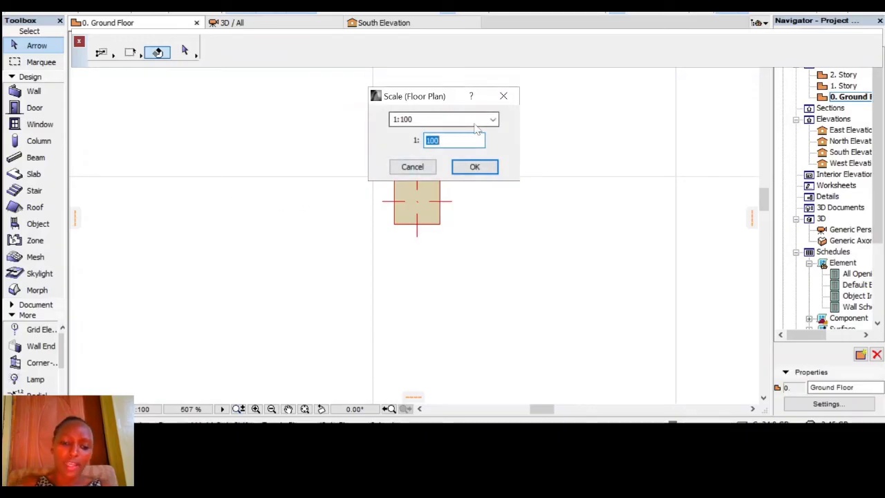
text(50)
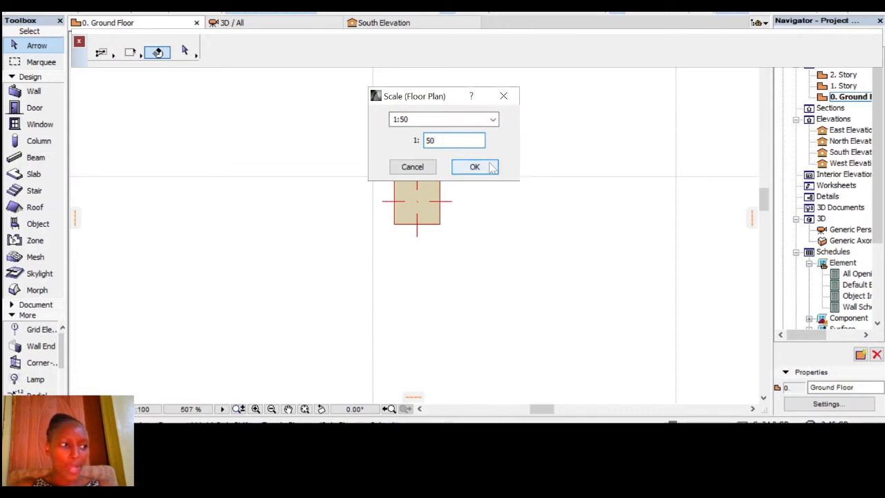
click(475, 167)
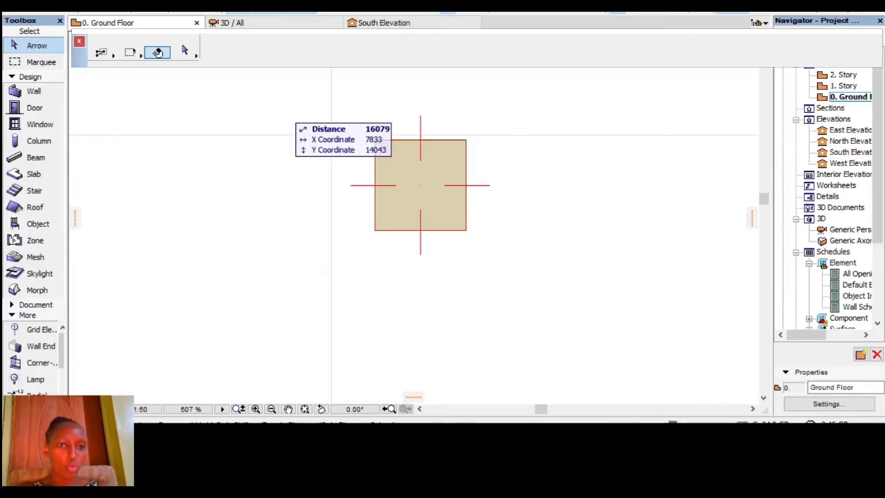
- Set the project's working units to meter for the model unit and grad for the angle unit
click(190, 4)
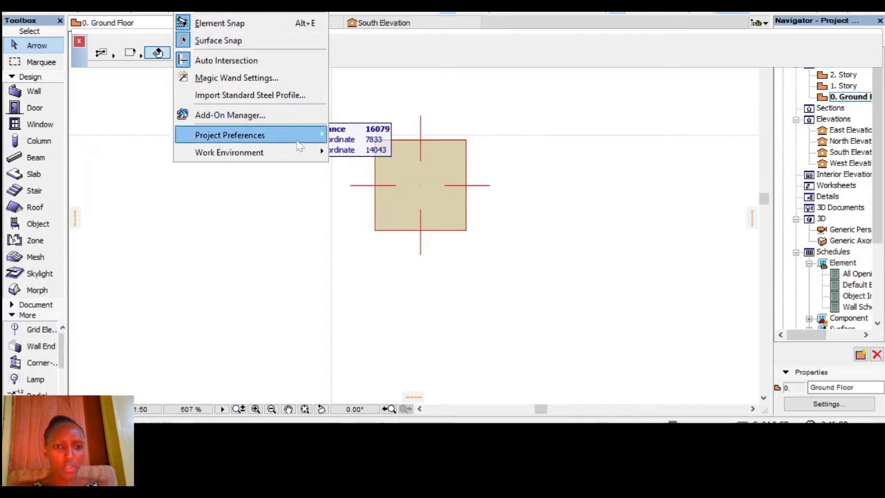
mouse_move(299, 141)
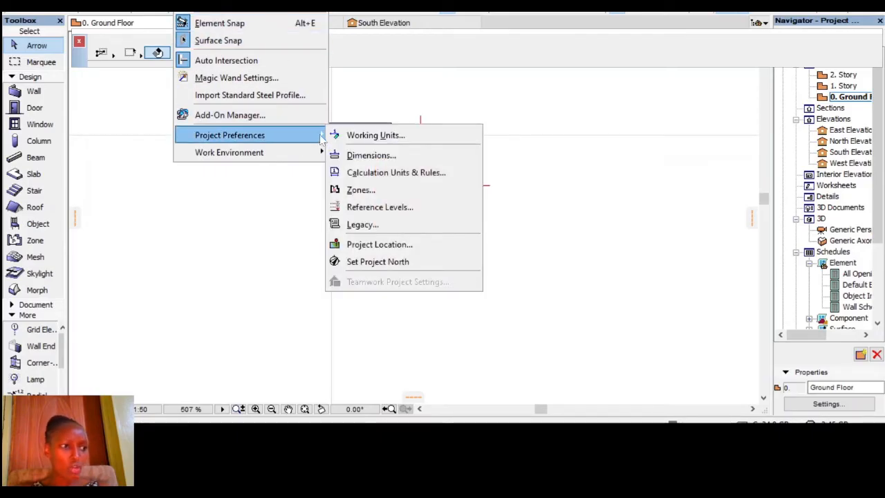
click(406, 138)
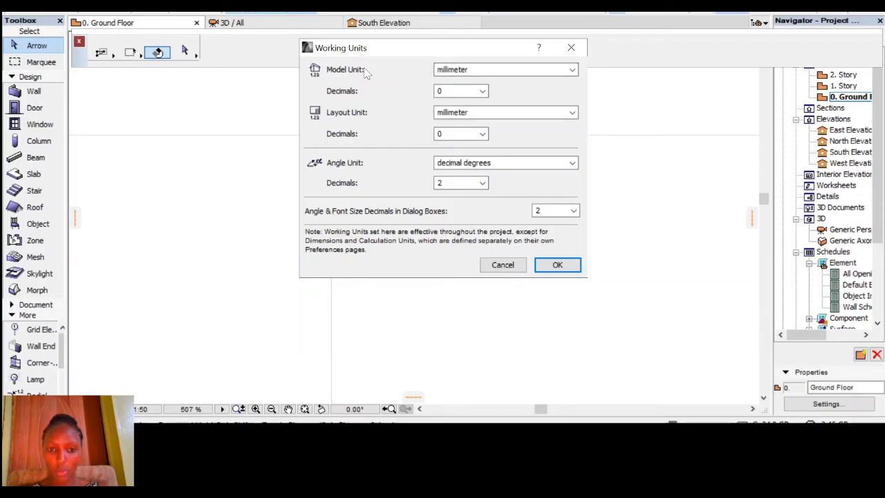
click(481, 71)
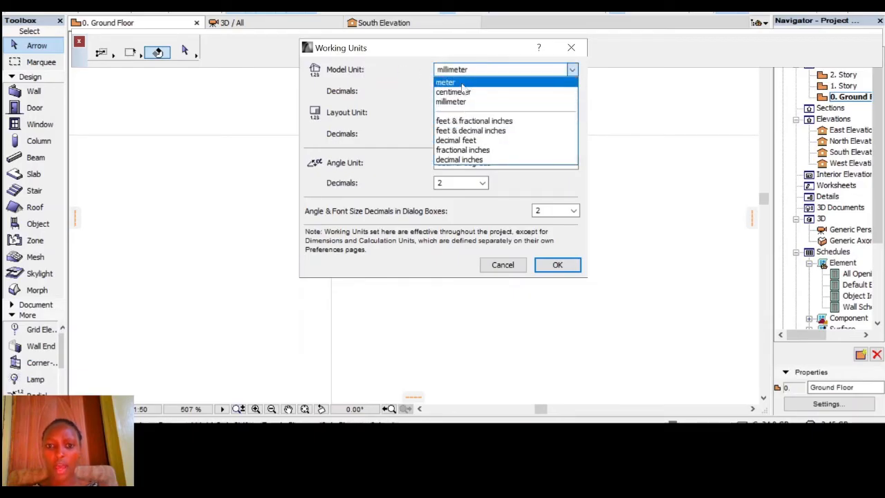
click(465, 83)
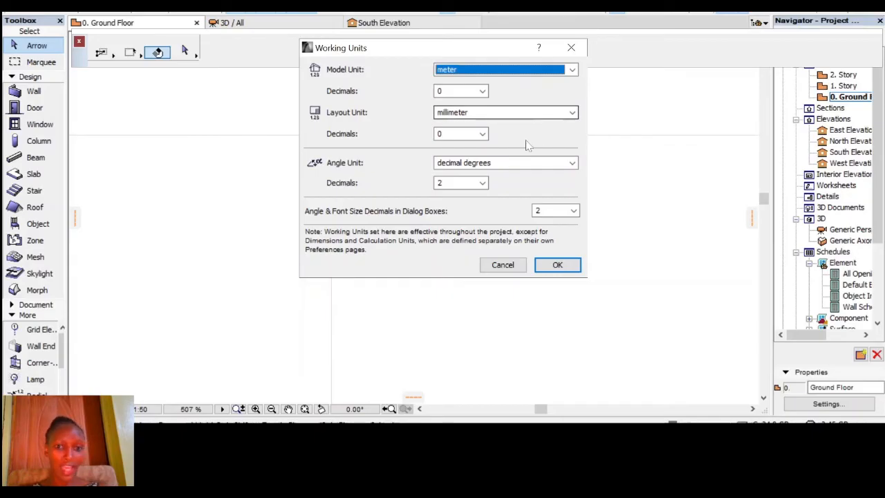
click(485, 166)
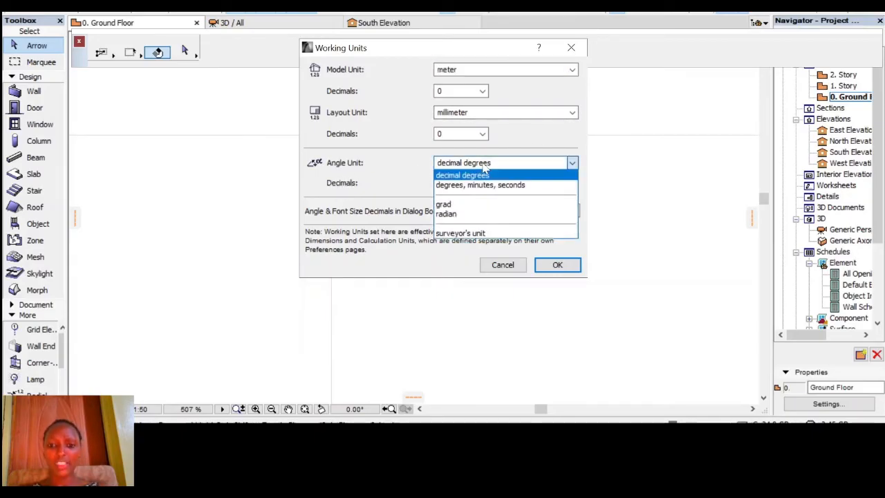
click(518, 204)
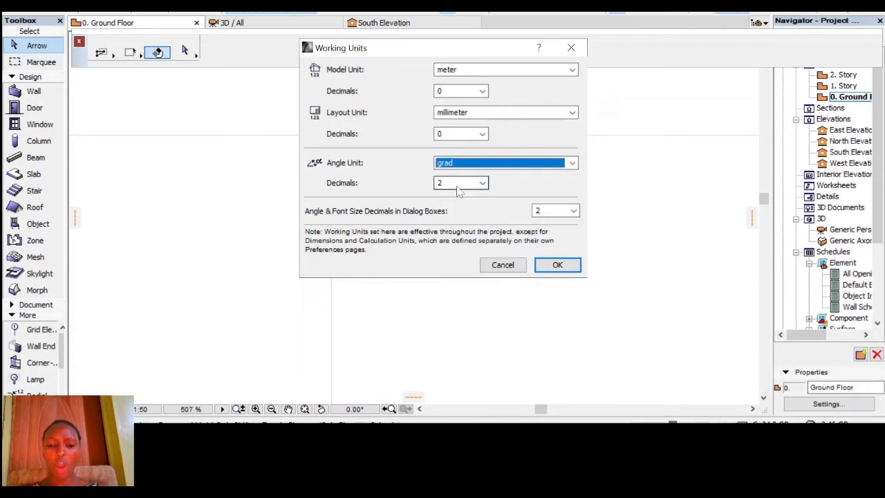
click(577, 267)
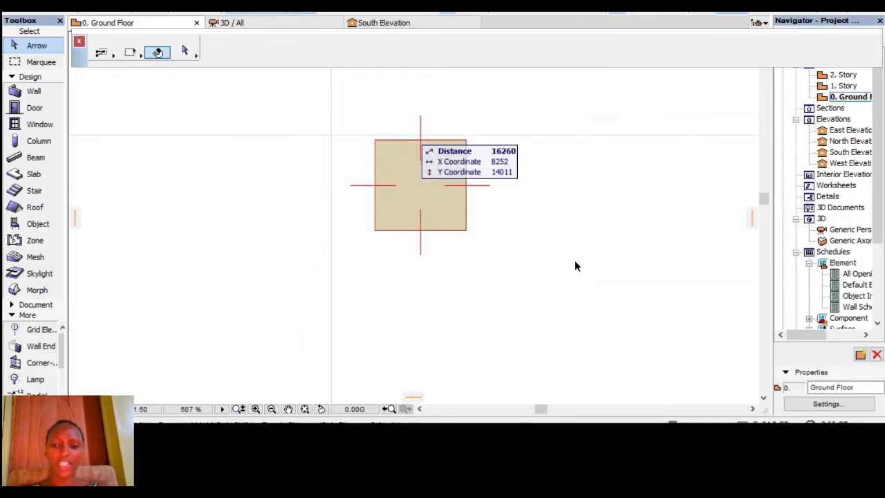
- Check the distance and coordinate values at the column with the new model unit
scroll(511, 208, down, 3)
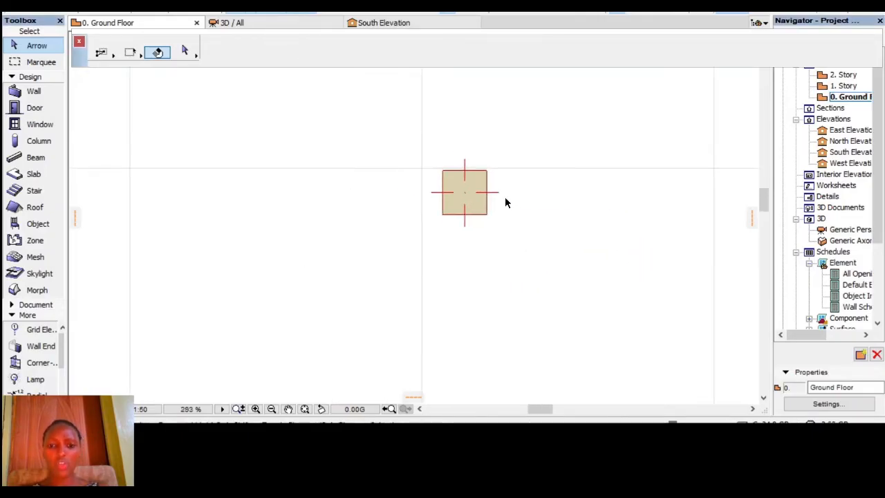
scroll(450, 190, down, 3)
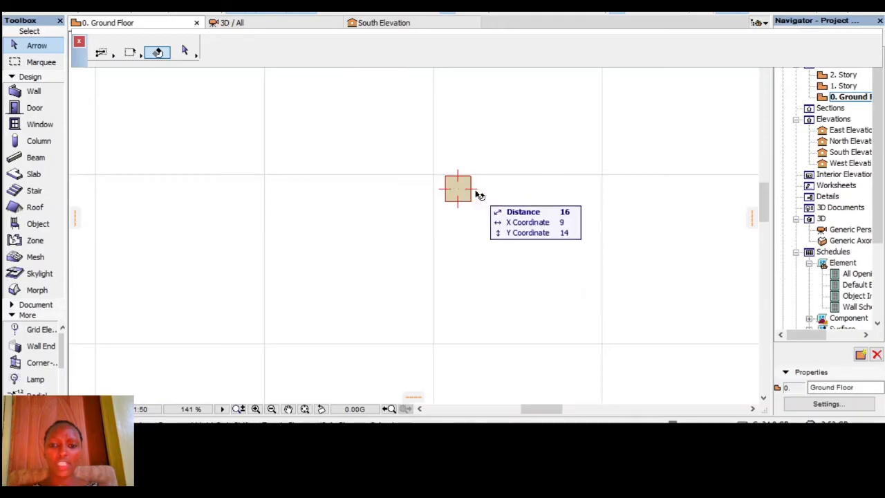
scroll(450, 187, up, 2)
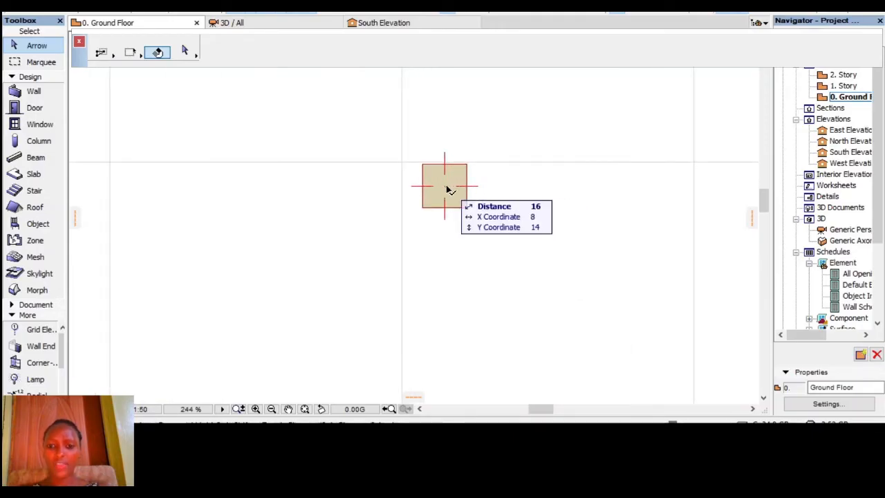
click(448, 190)
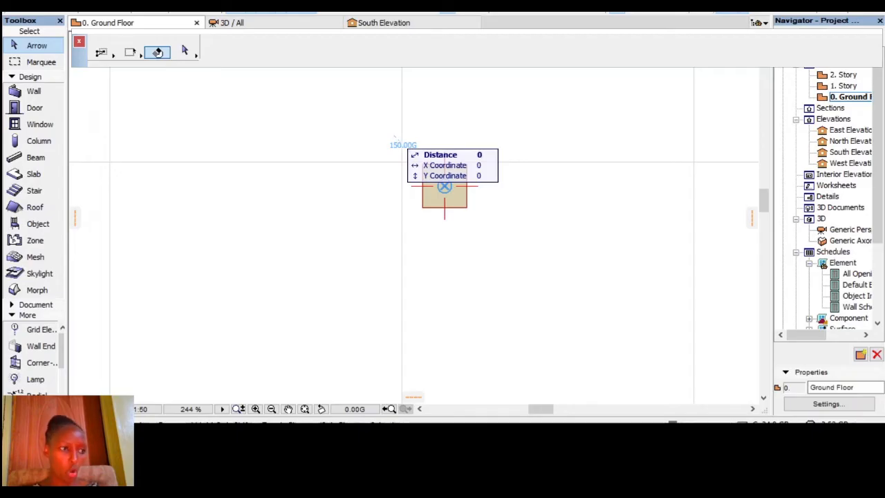
- Change the model unit in the working units back to millimeter
click(197, 6)
mouse_move(286, 135)
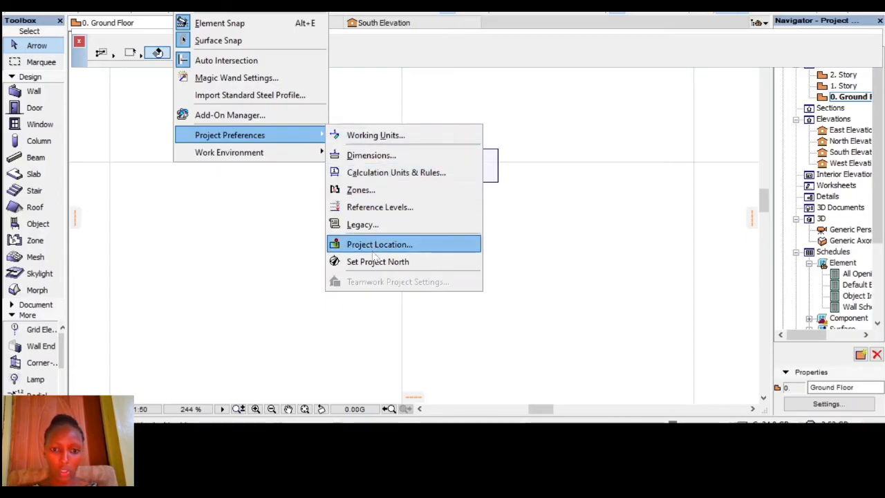
click(405, 135)
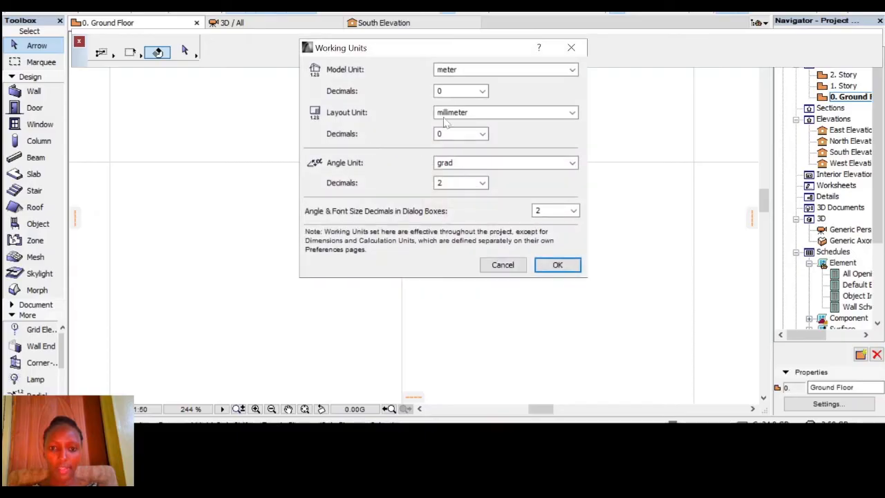
click(485, 70)
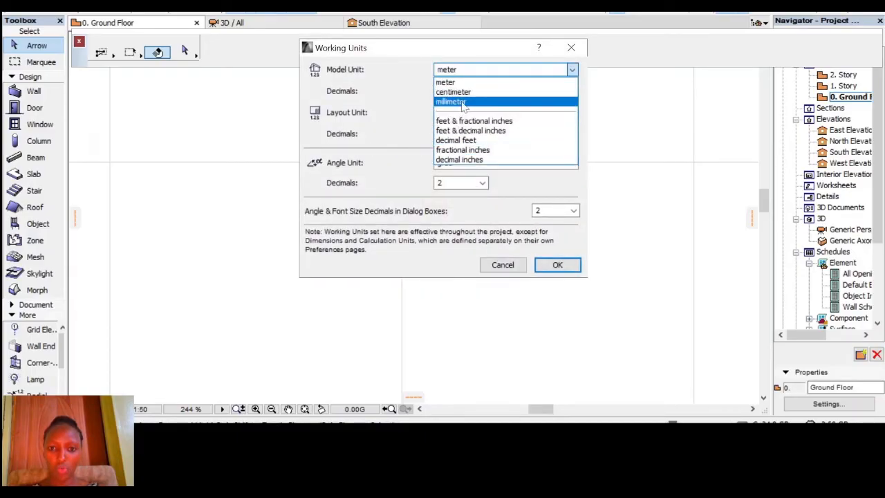
click(465, 102)
click(553, 265)
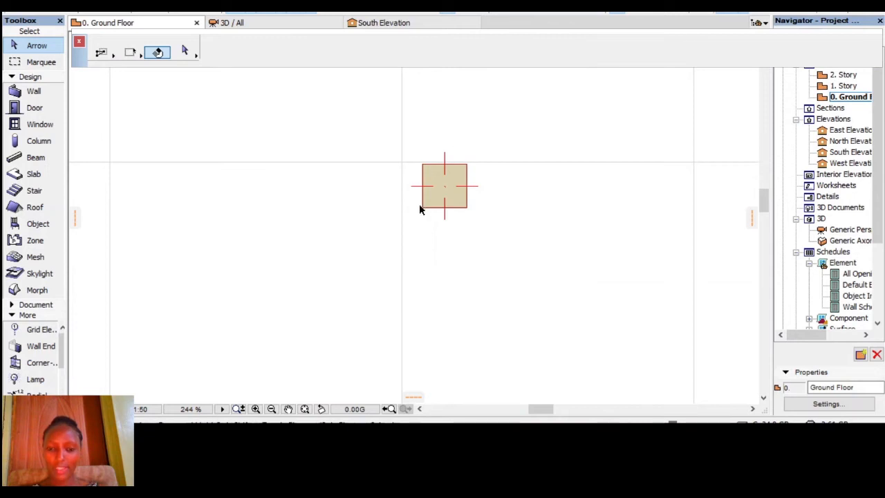
- Select the small column inside the curve and clear the selection again
scroll(420, 210, down, 3)
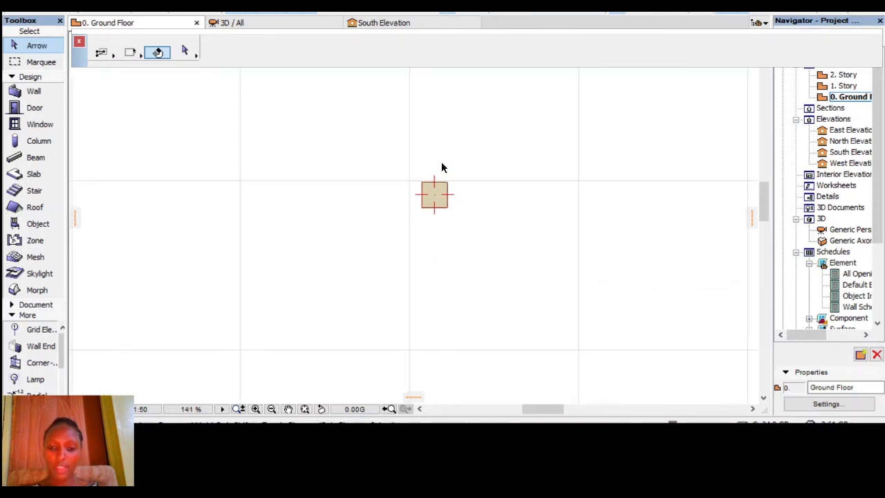
scroll(444, 168, down, 3)
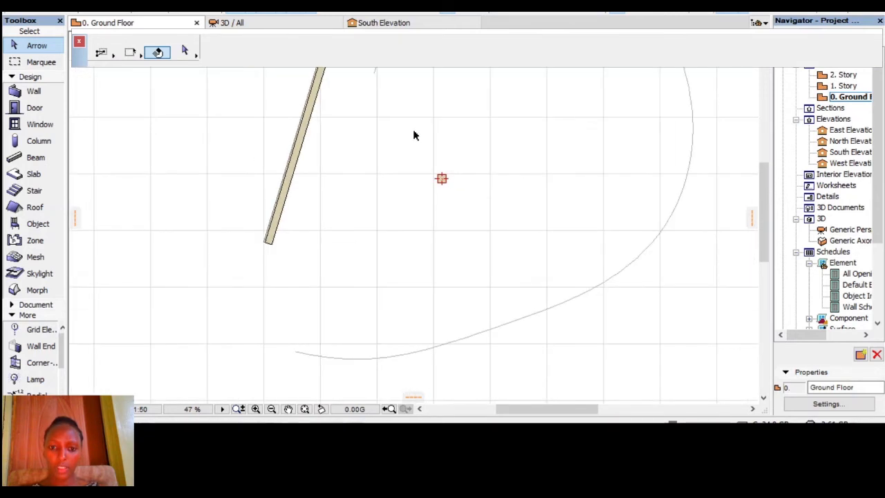
click(442, 178)
scroll(441, 178, up, 3)
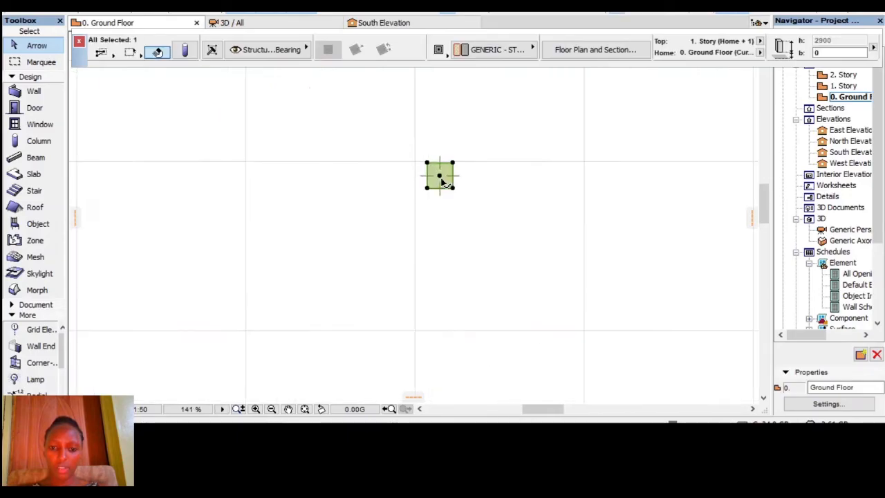
click(422, 233)
- Select the spline curve around the column
scroll(650, 242, down, 3)
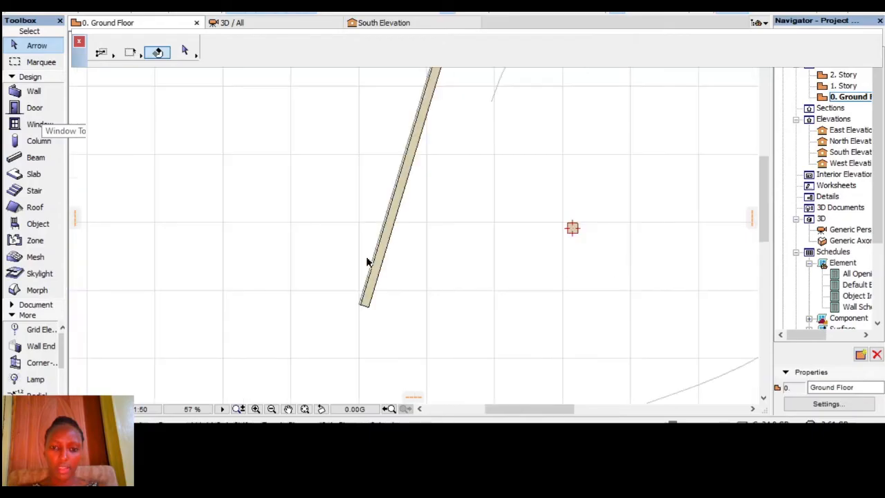
scroll(367, 262, down, 1)
click(482, 101)
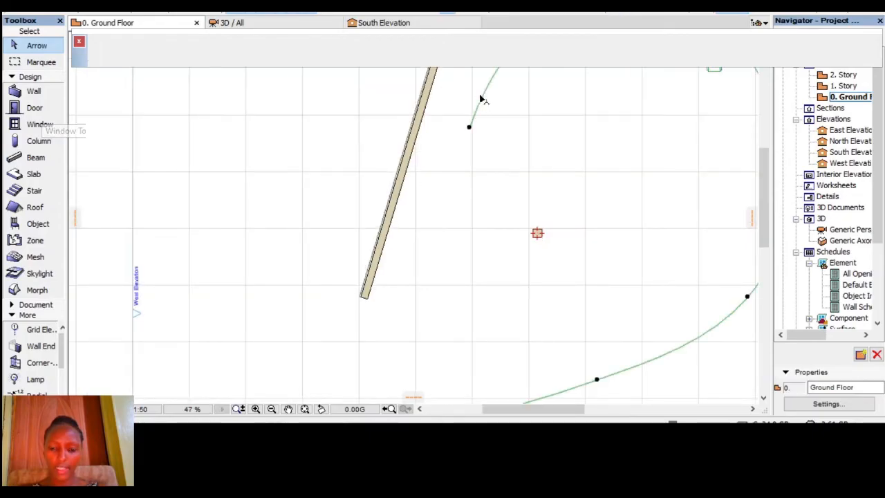
scroll(326, 332, down, 5)
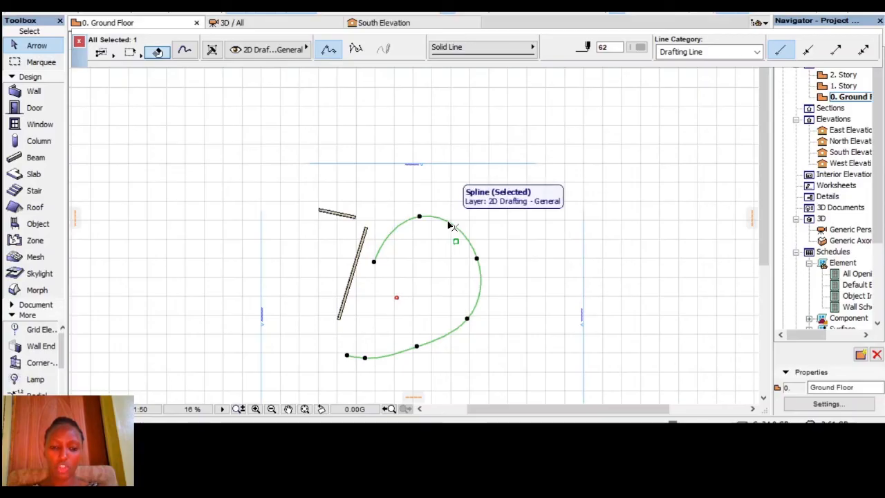
scroll(352, 225, up, 5)
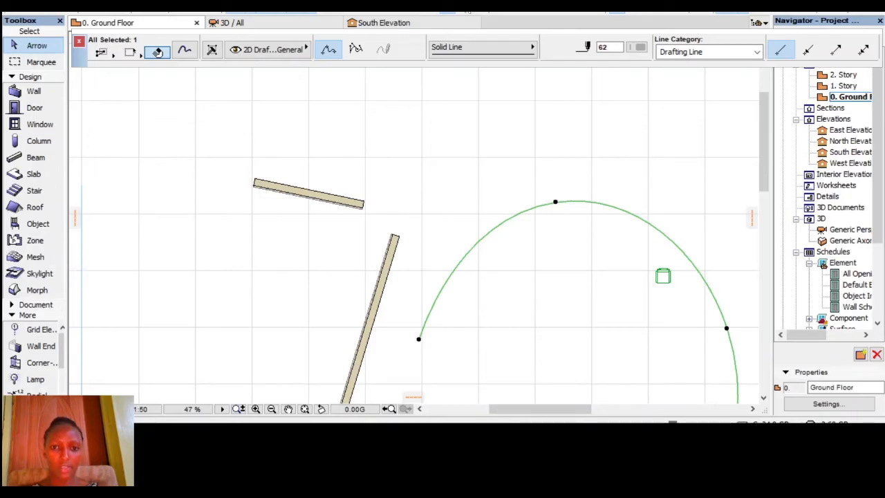
- Measure the length and angle of the short upper wall from end to end, and exit the measurement
click(254, 180)
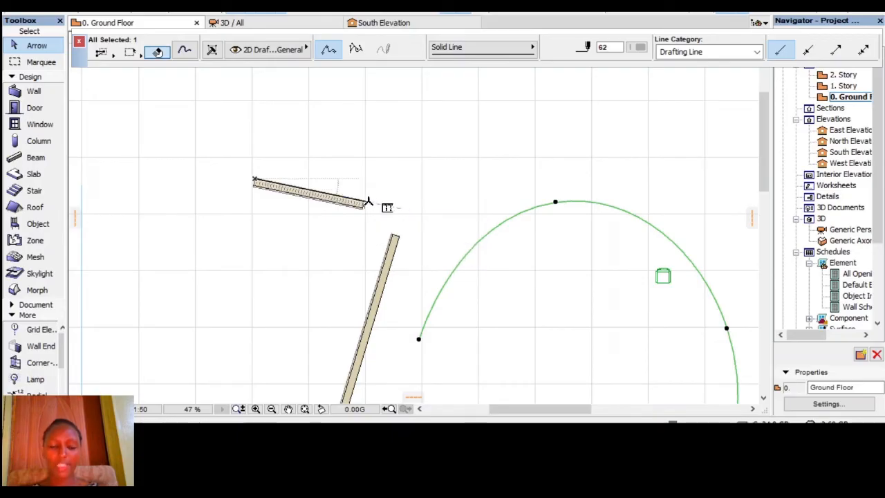
click(369, 201)
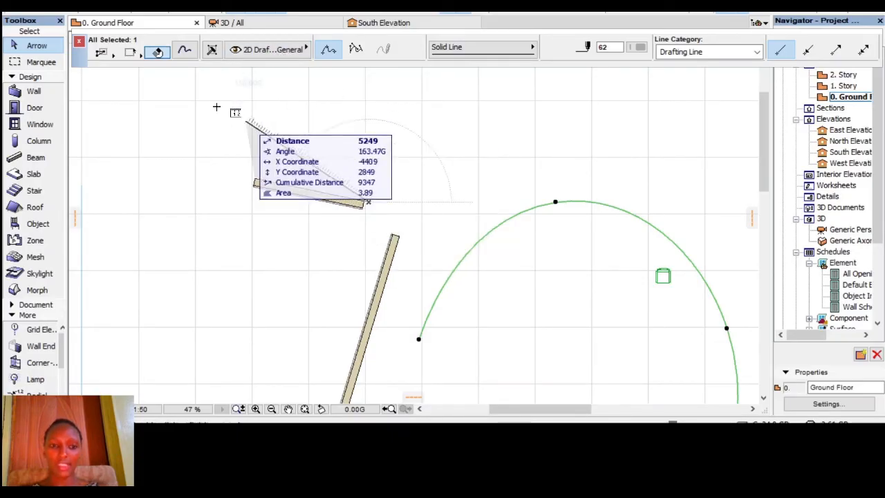
click(188, 2)
mouse_move(235, 135)
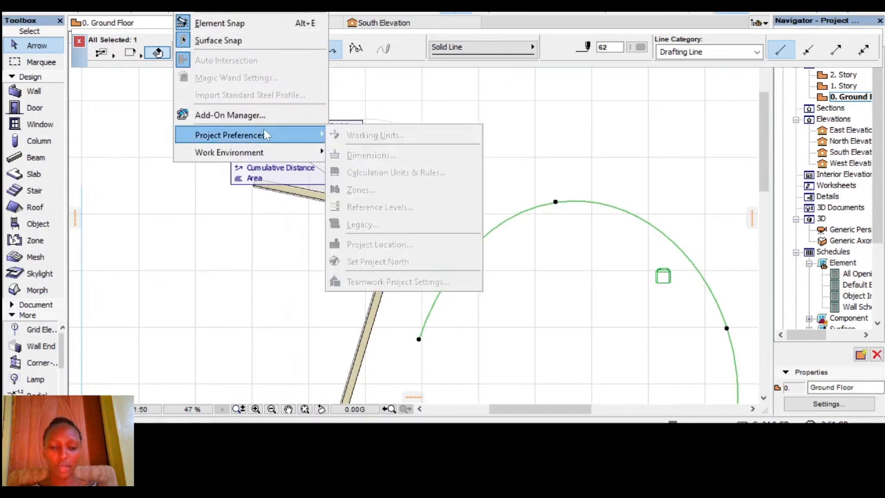
click(199, 235)
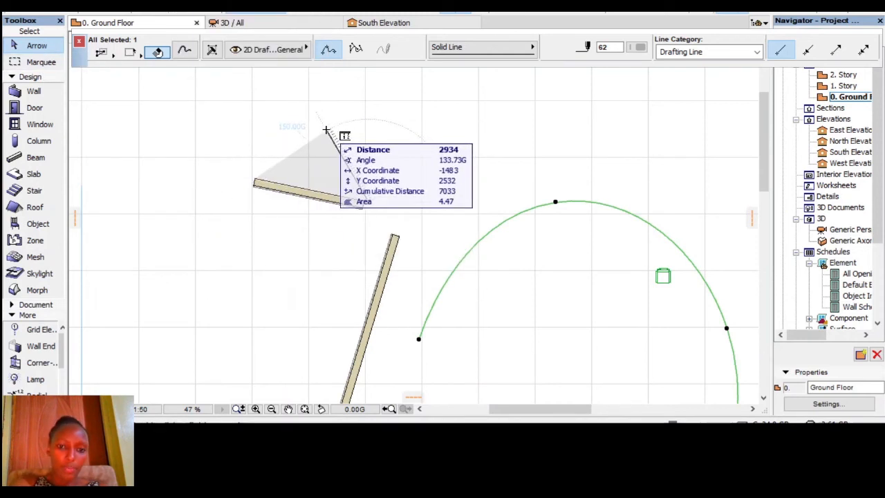
key(Escape)
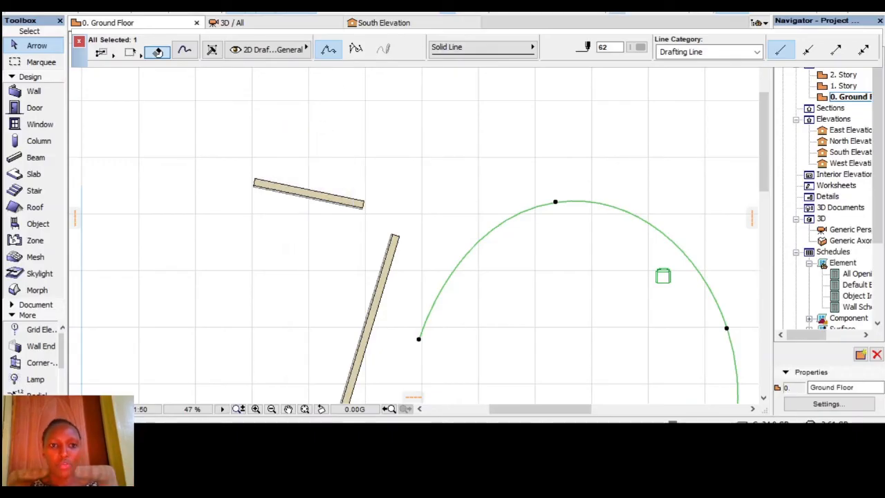
- Set the project's model unit to feet & fractional inches in the working units
click(190, 6)
mouse_move(323, 134)
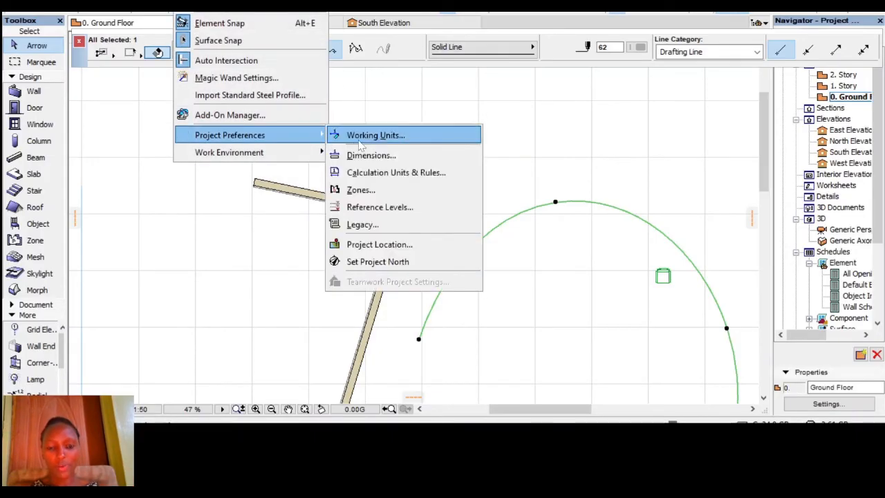
click(361, 141)
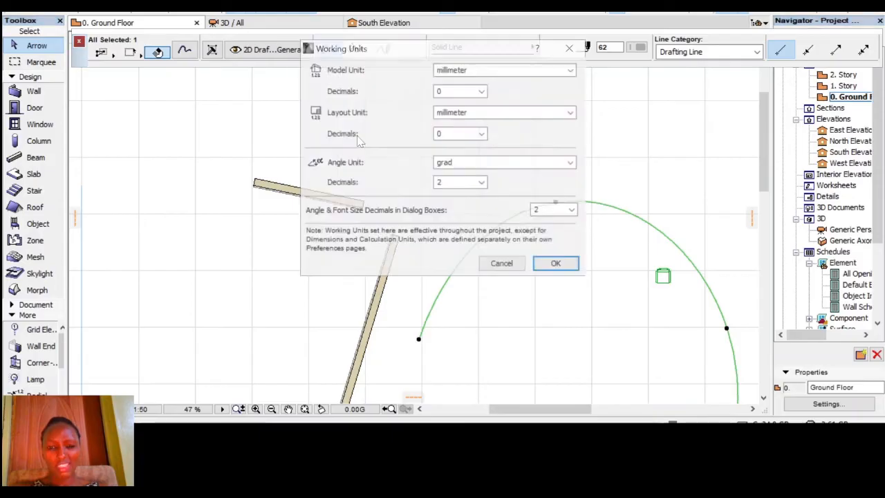
click(571, 70)
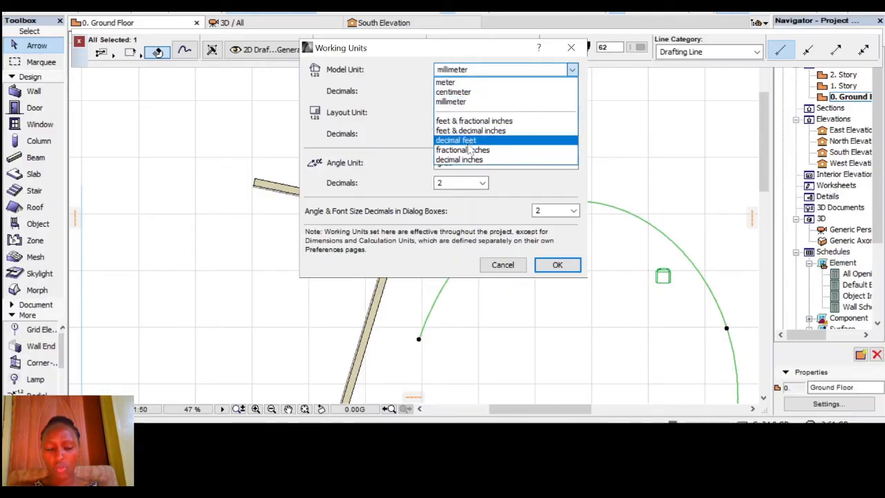
click(477, 124)
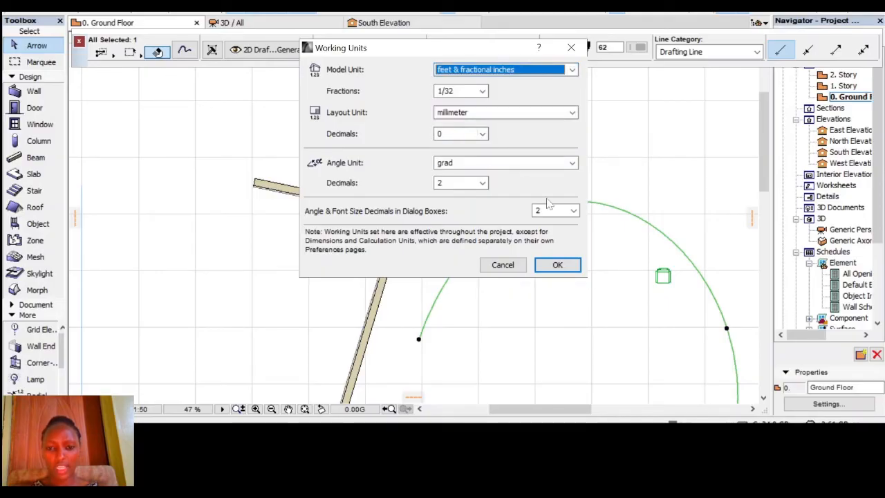
click(557, 265)
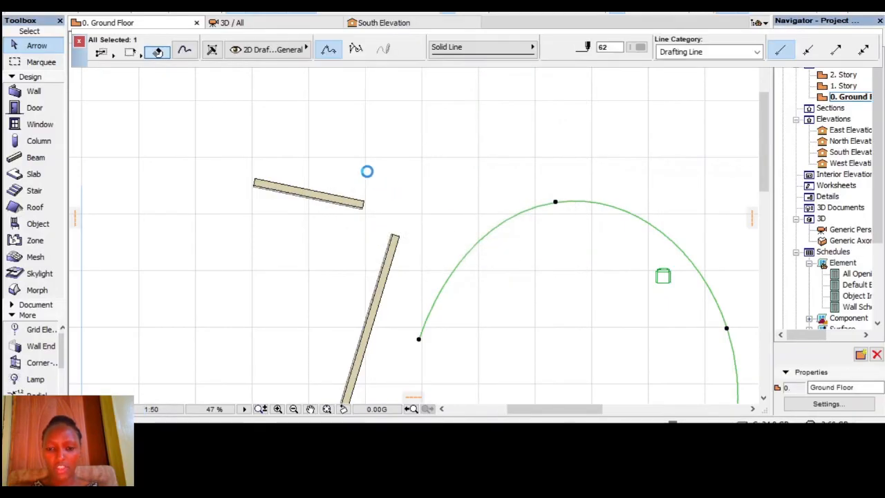
- Clear the spline selection, measure from the short upper wall's outer end through two points above it, and exit the measurement with the Marquee tool
click(429, 146)
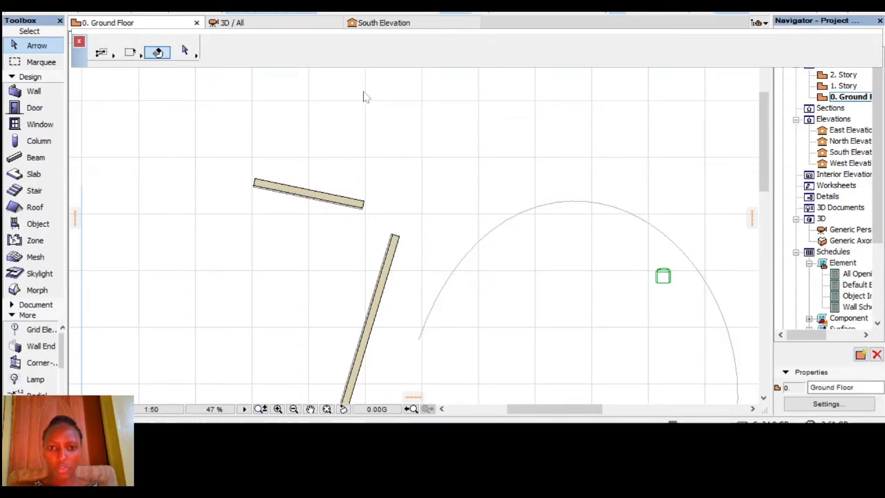
key(m)
click(255, 179)
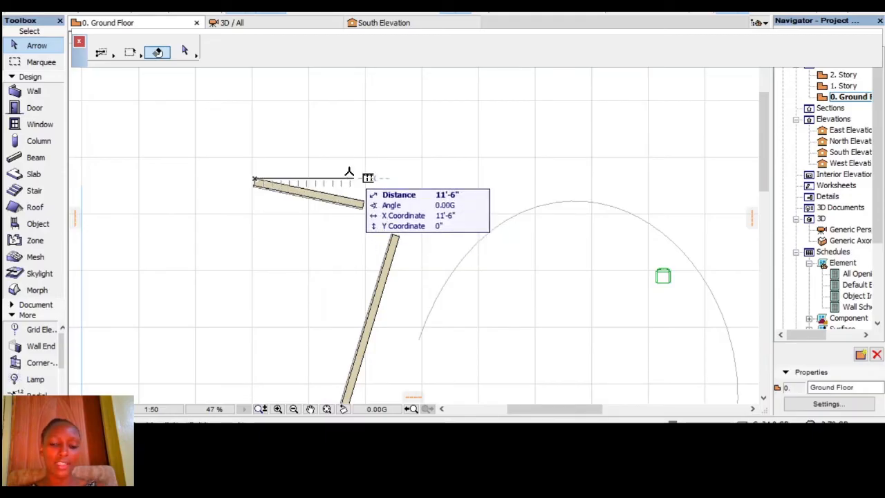
click(394, 81)
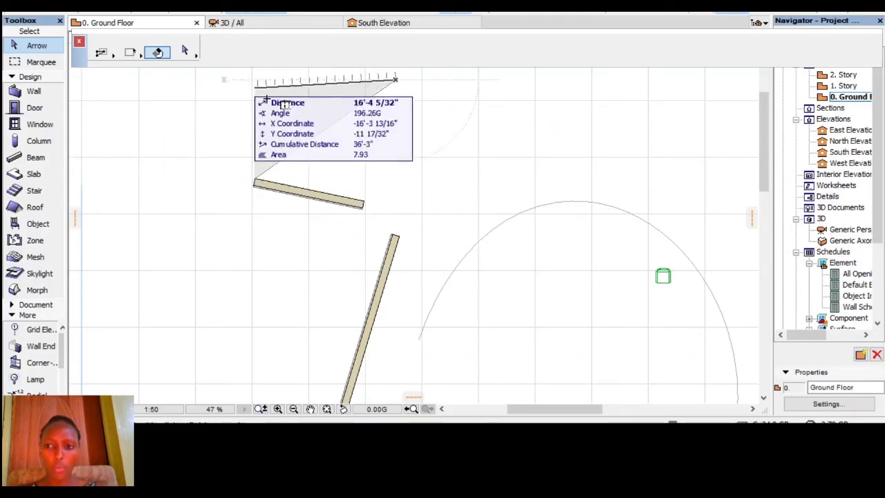
click(247, 86)
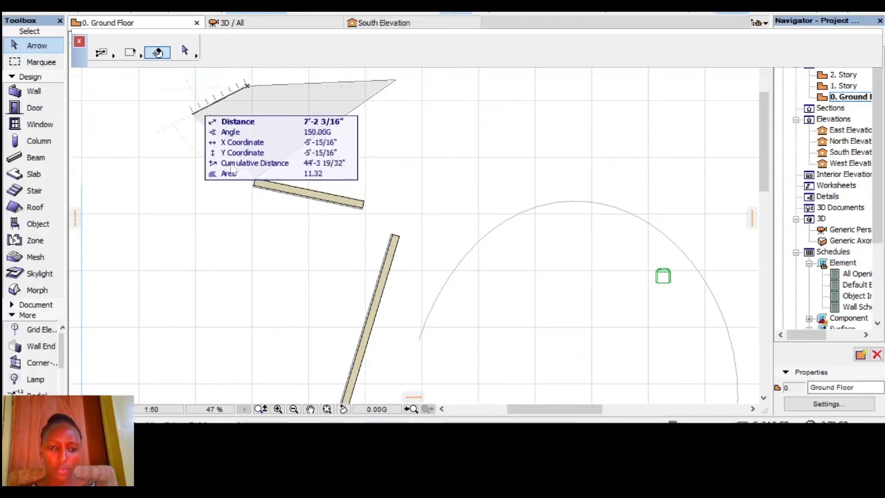
click(36, 65)
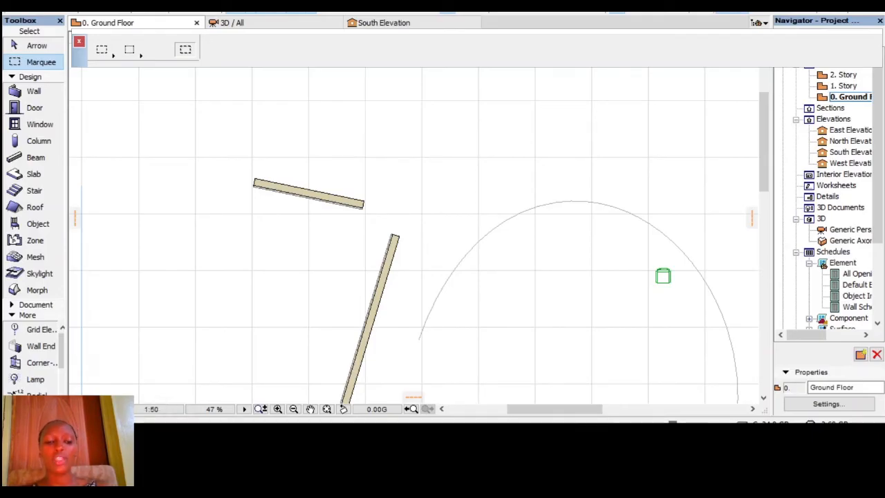
- Display the quick options and set the ground floor plan's scale to 1" = 100'
click(77, 410)
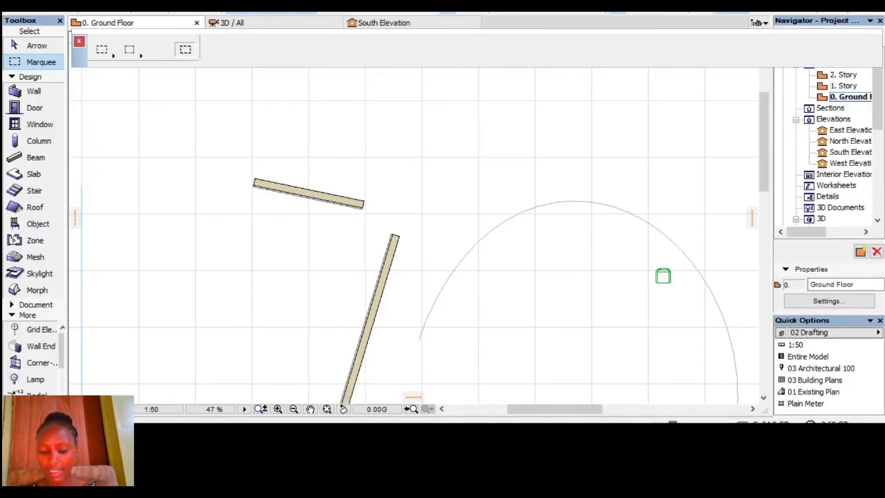
click(814, 346)
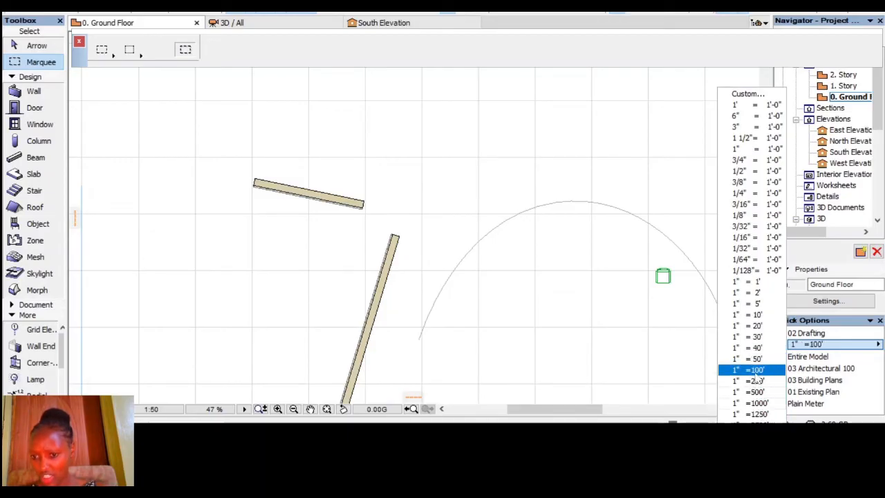
click(753, 370)
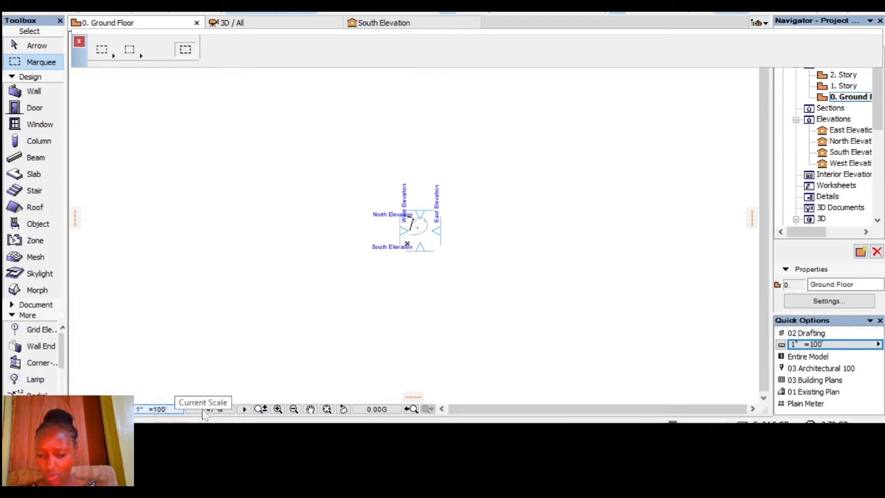
click(815, 344)
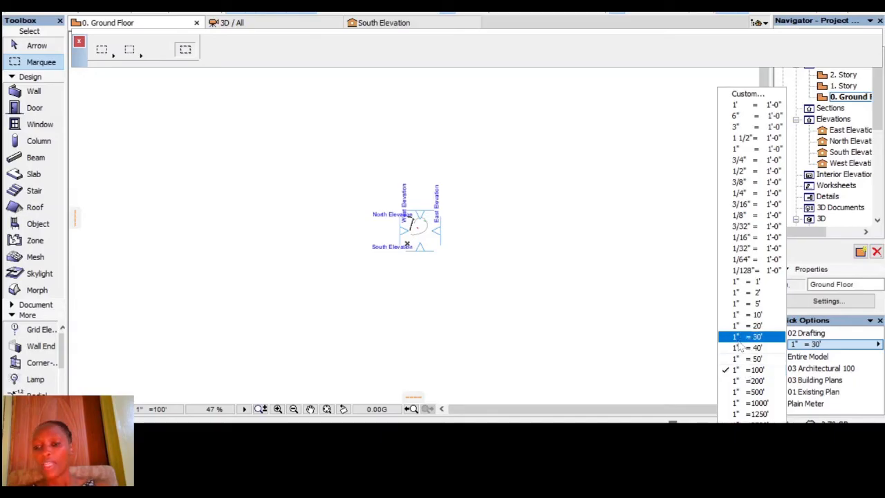
click(509, 194)
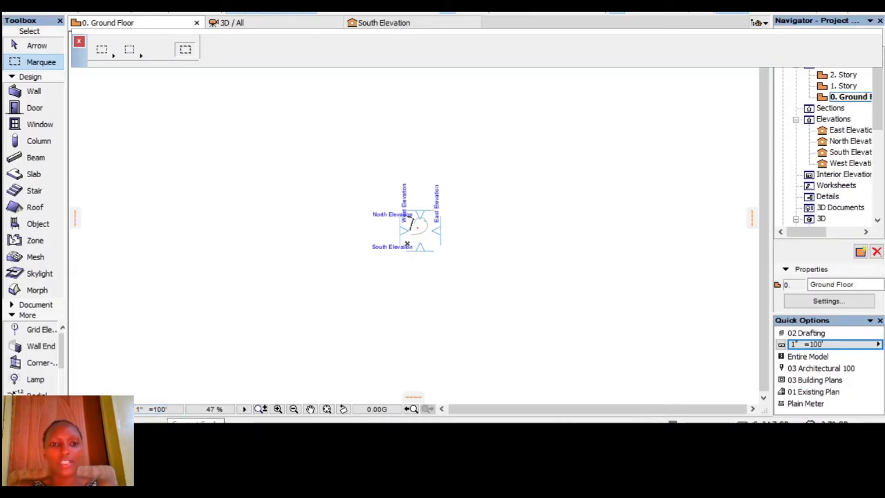
- Change the model unit back to millimeter in the working units and set the ground floor plan's scale to 1:100
click(191, 7)
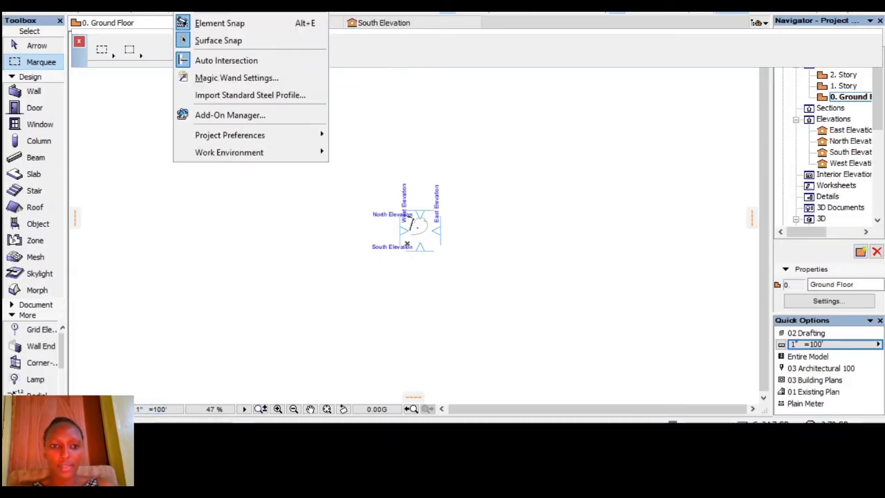
click(194, 7)
click(194, 7)
mouse_move(257, 135)
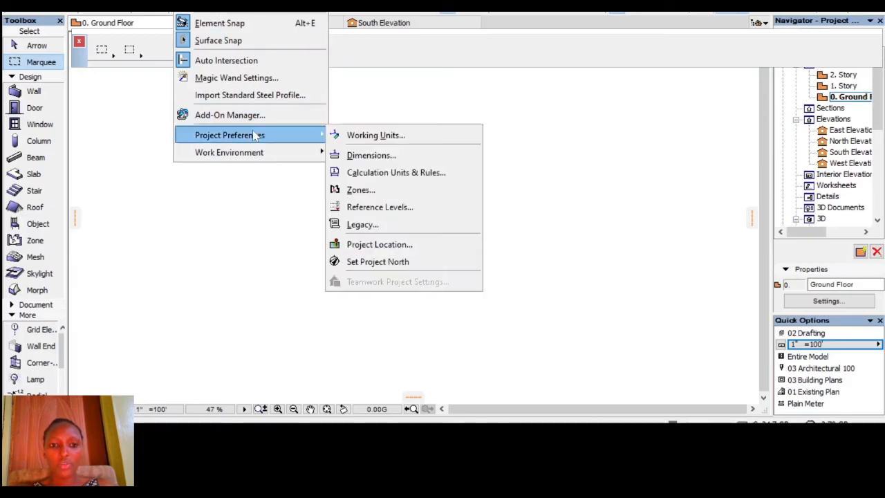
click(364, 136)
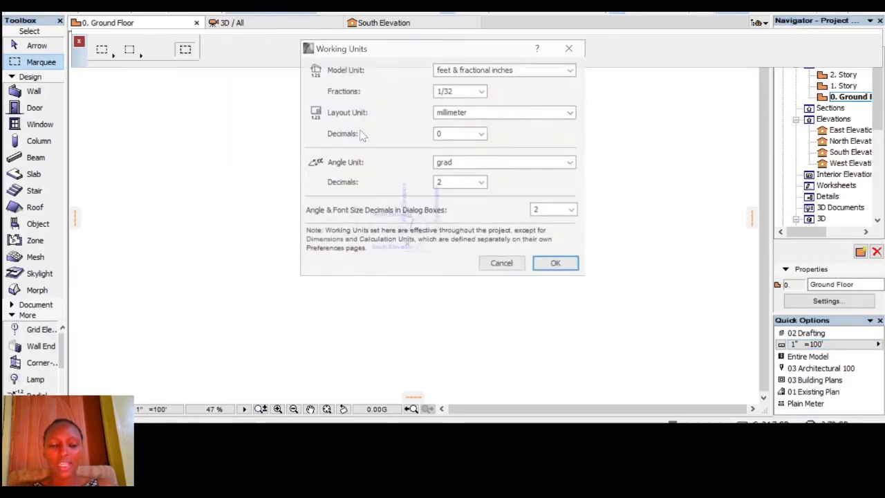
click(491, 69)
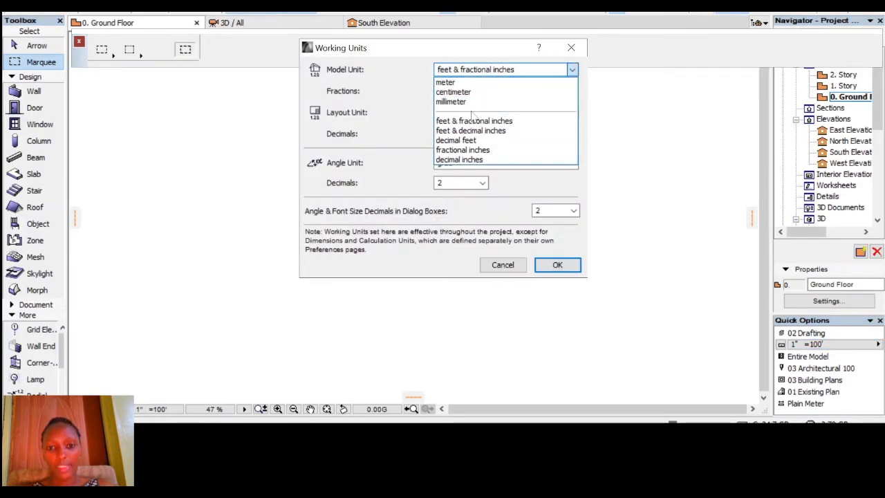
click(484, 99)
click(538, 265)
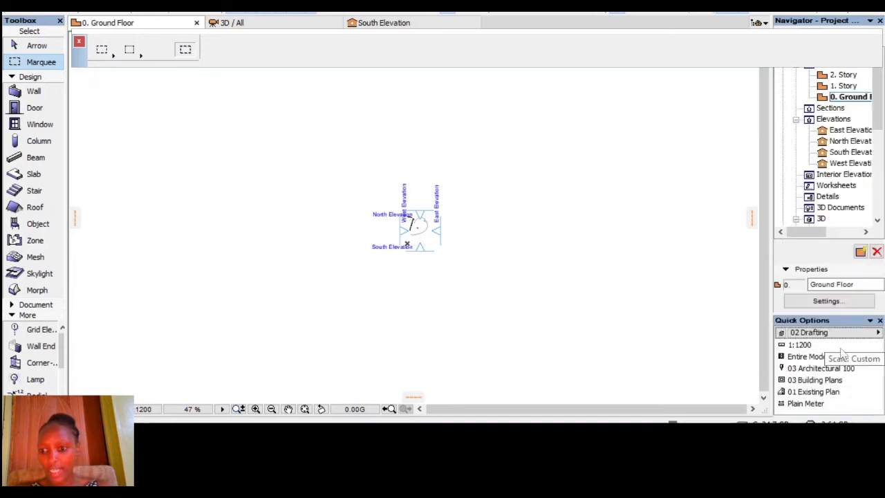
click(830, 347)
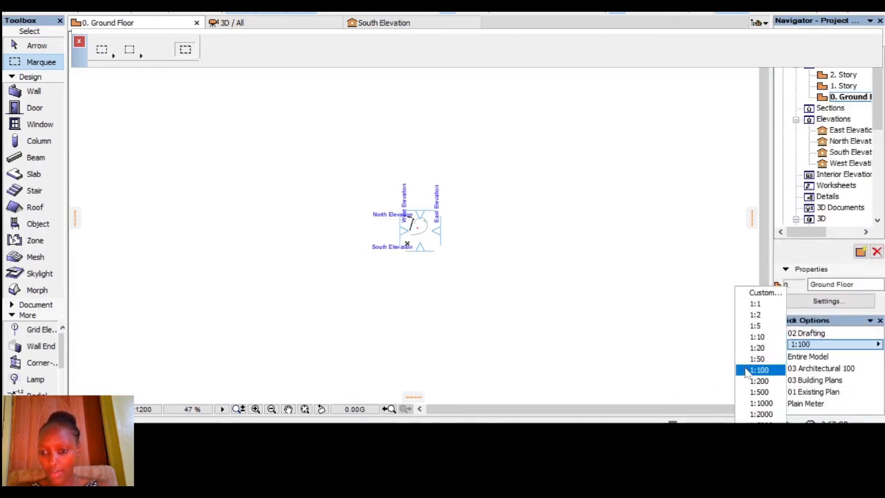
click(749, 370)
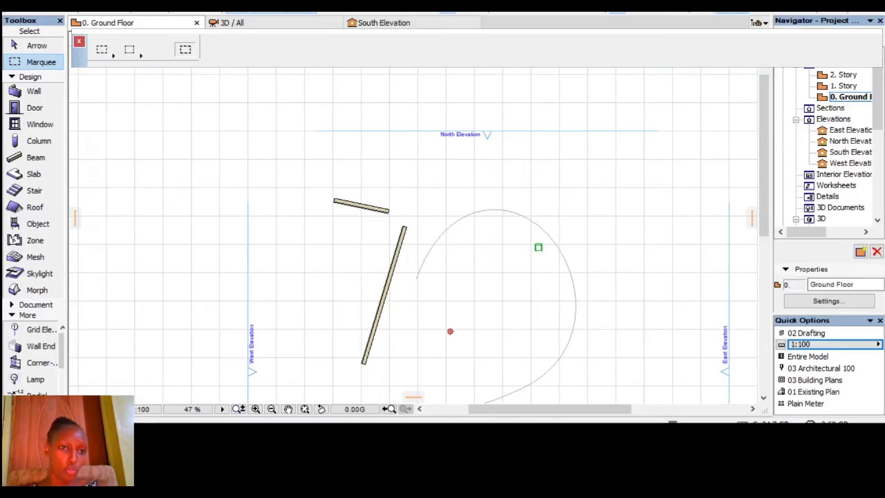
- Display the ground floor plan at its actual size
click(77, 6)
mouse_move(97, 280)
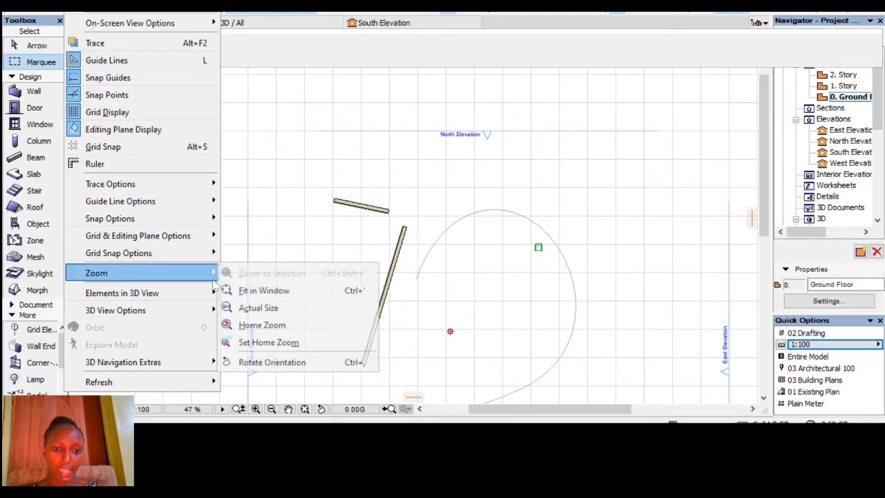
click(258, 308)
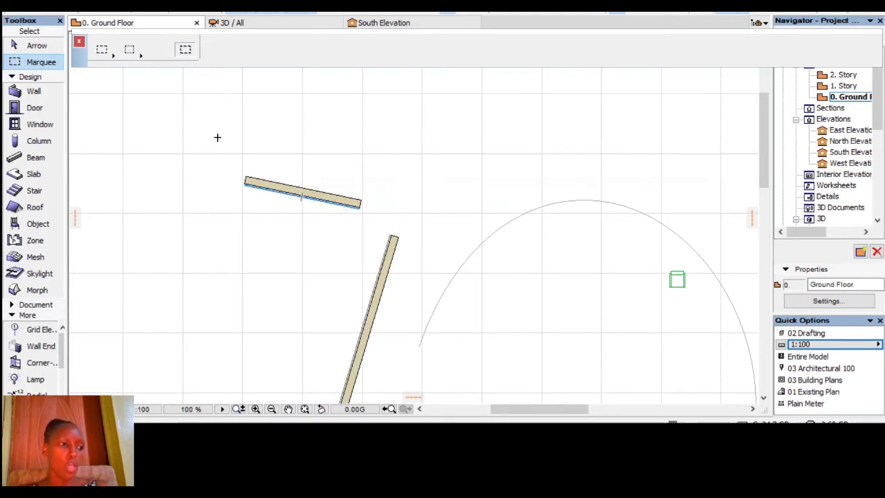
click(76, 5)
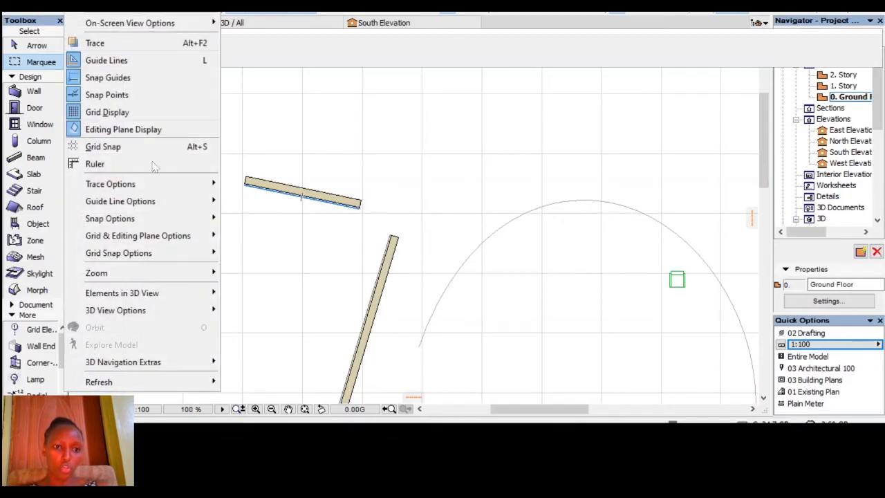
mouse_move(170, 275)
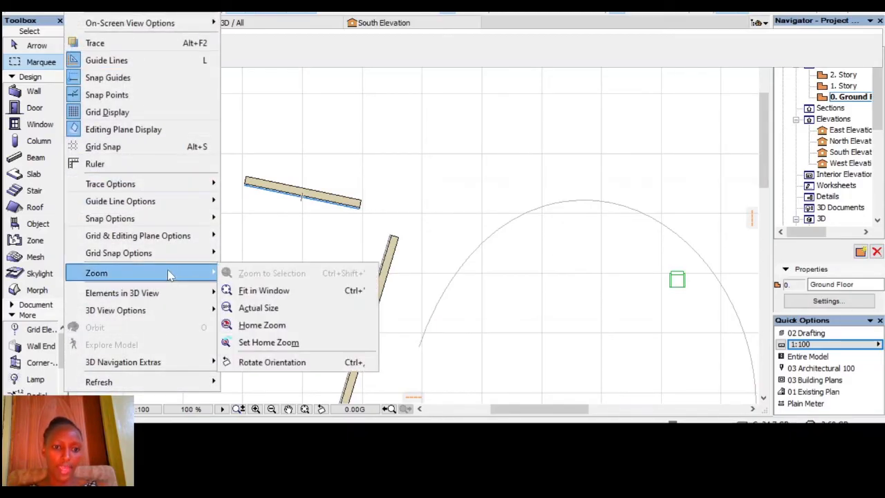
click(258, 309)
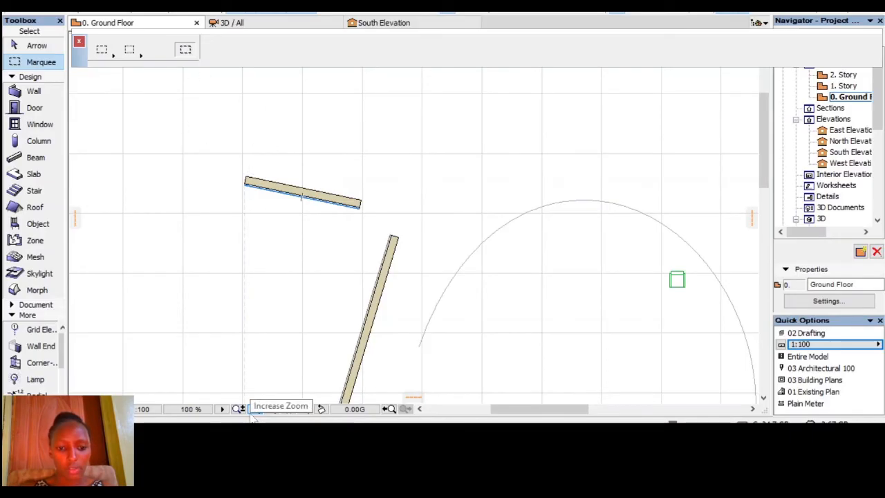
right_click(268, 374)
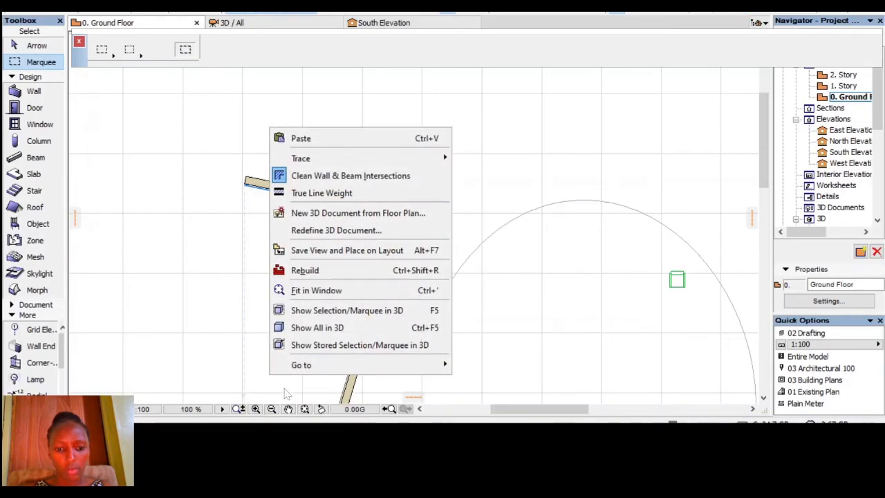
click(263, 335)
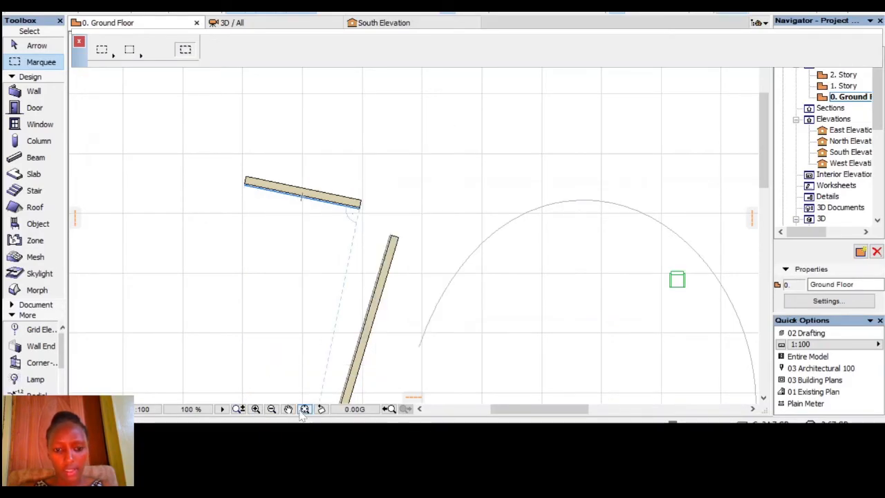
- Zoom in on the walls to 402 %, zoom out to 19 % for an overview, and increase the zoom again to 75 %
click(256, 409)
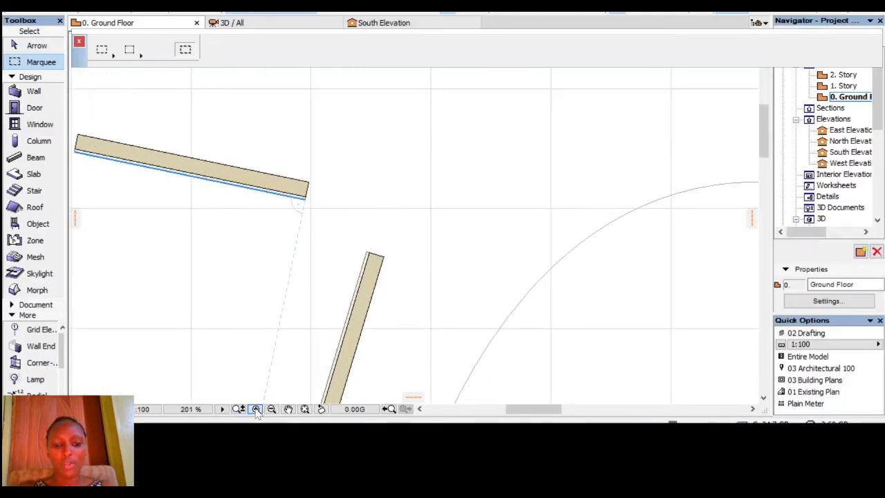
click(255, 409)
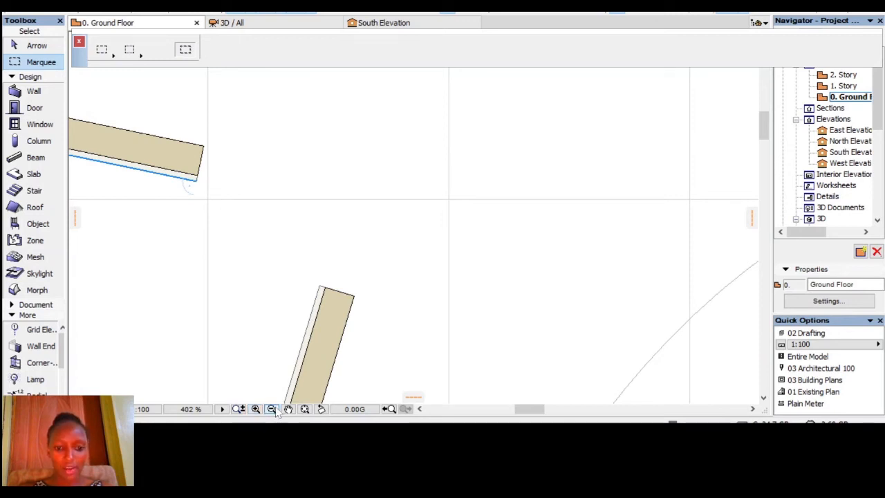
click(272, 410)
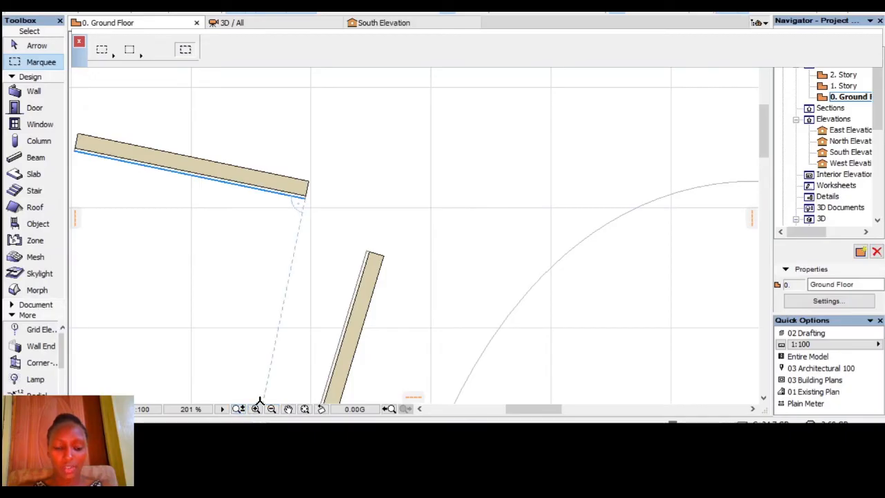
scroll(474, 204, down, 7)
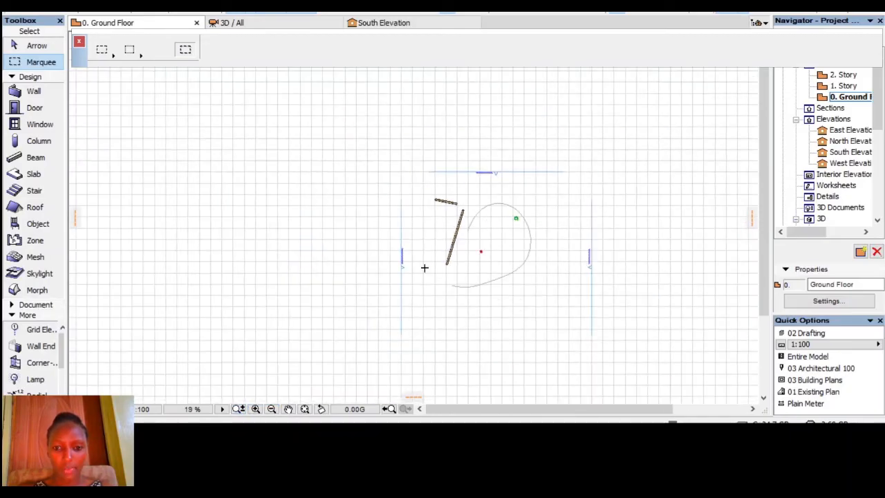
click(255, 409)
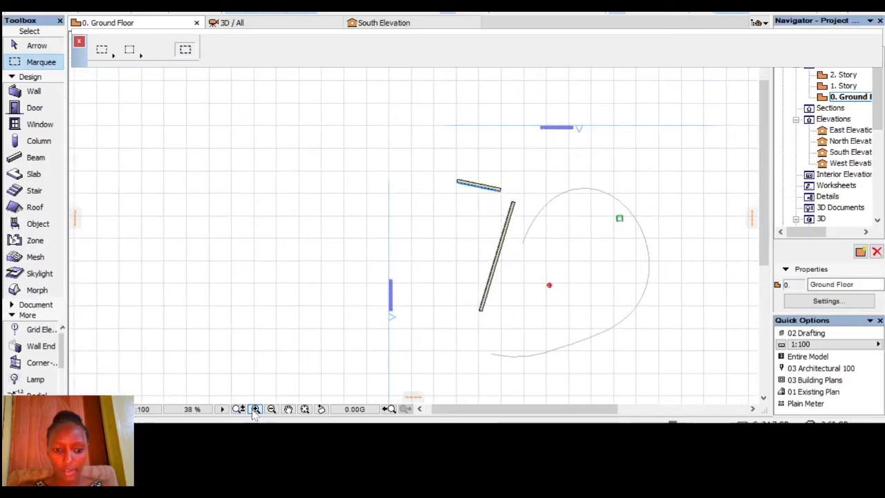
click(255, 409)
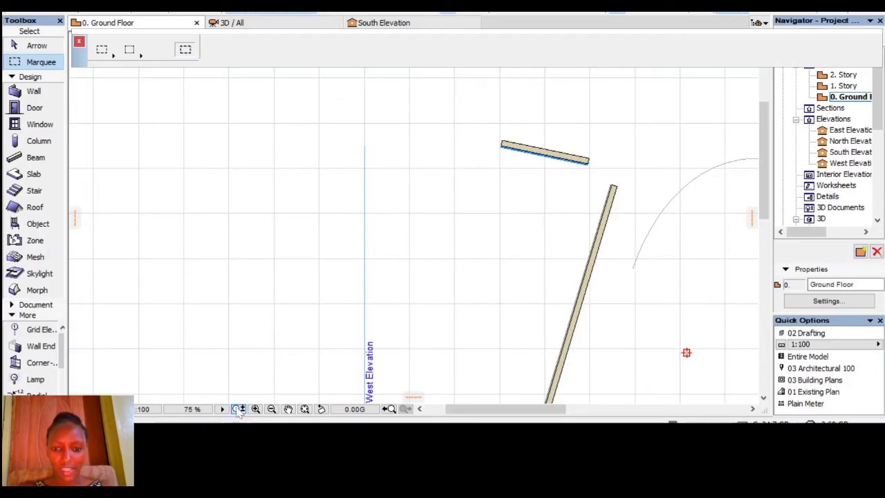
- Zoom the ground floor plan back to its actual size
click(238, 410)
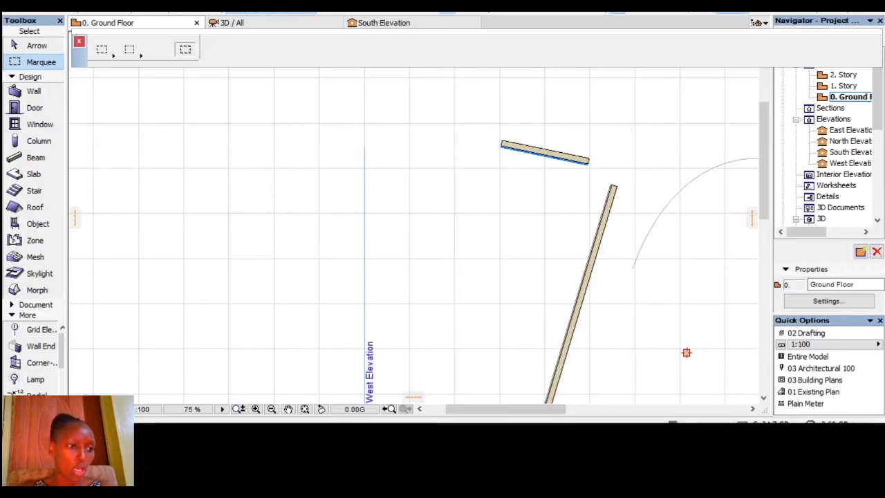
click(76, 6)
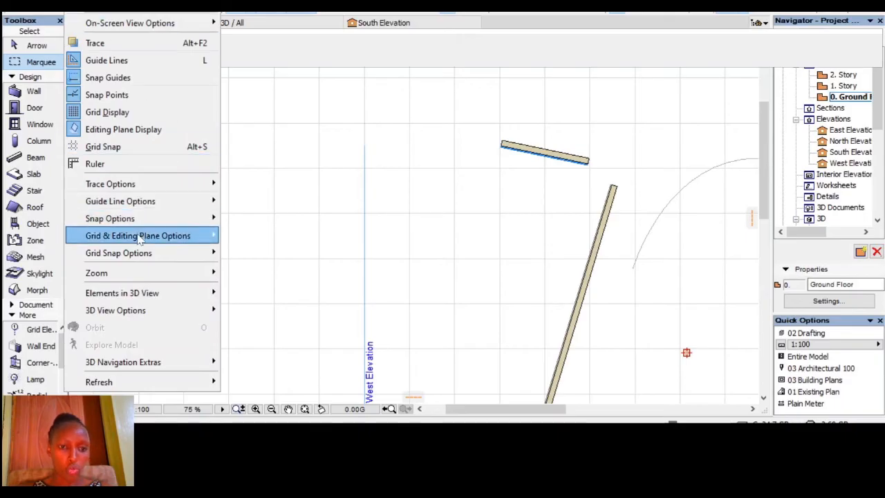
mouse_move(180, 274)
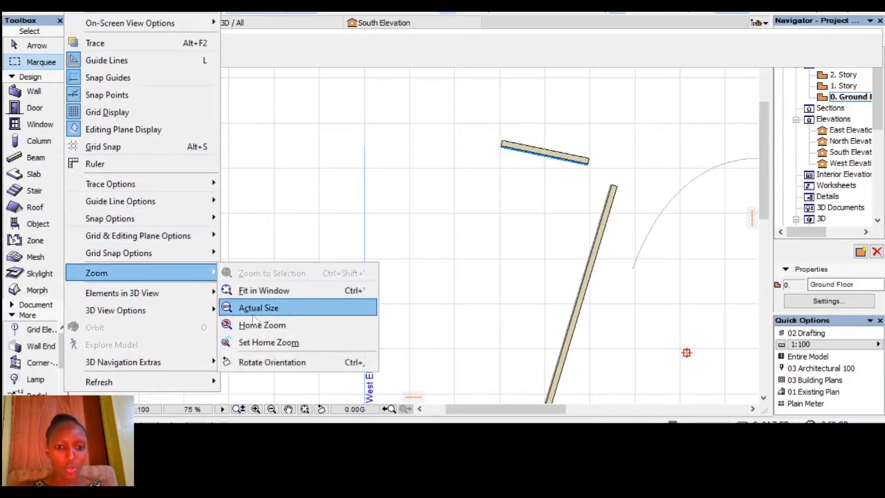
click(251, 308)
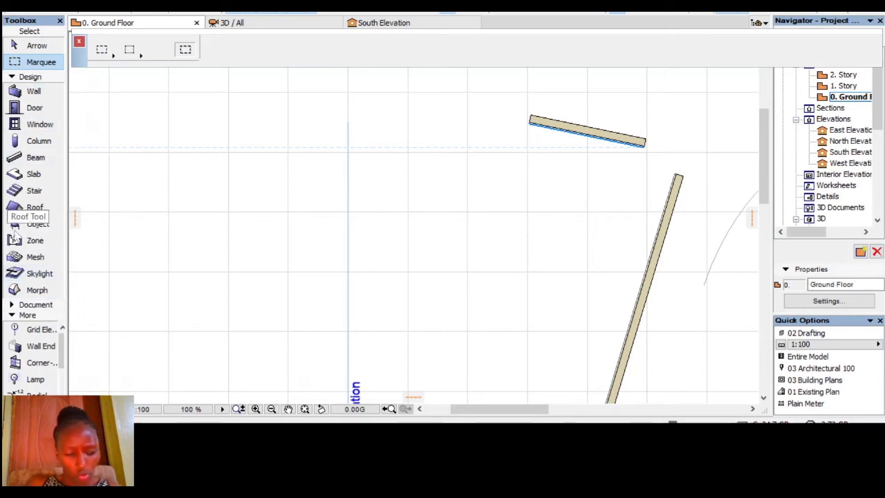
- Place the text "drawing" in the empty area beside the West Elevation line using the Text tool
click(27, 316)
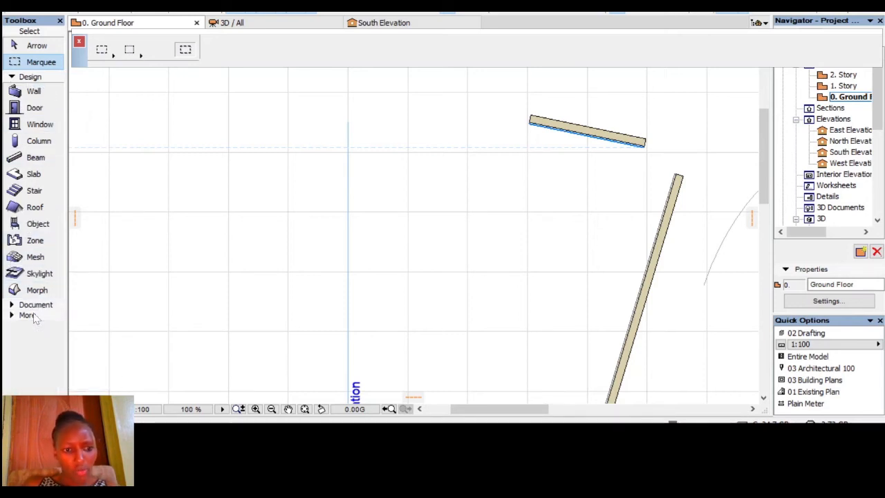
click(28, 315)
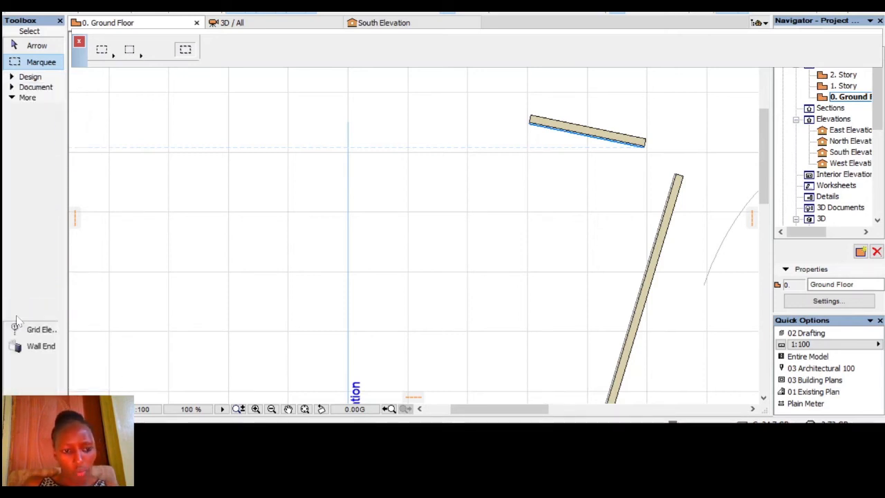
click(36, 88)
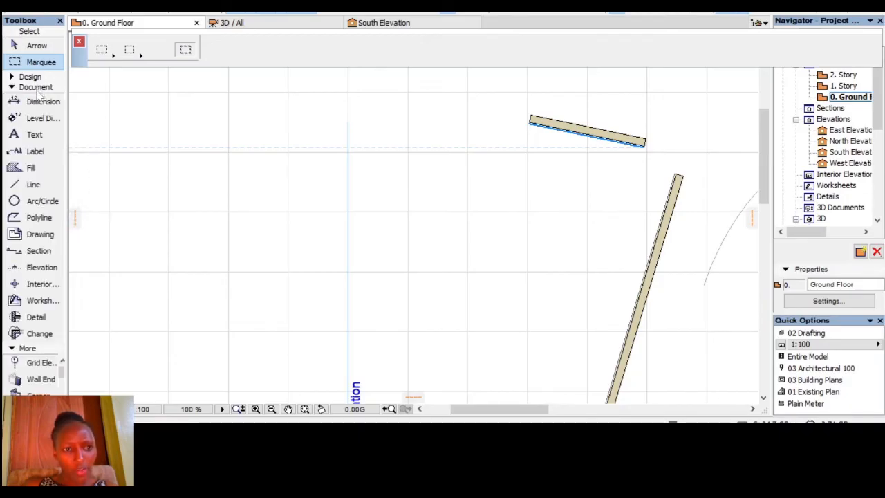
click(43, 137)
click(231, 125)
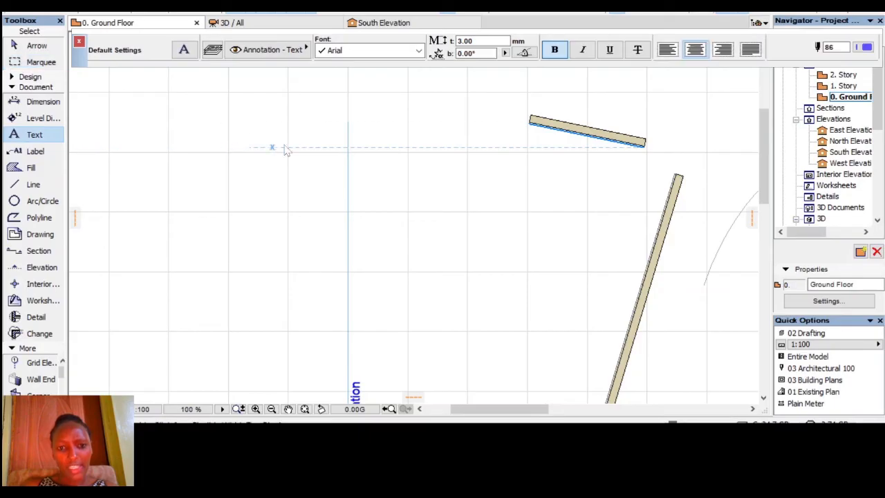
click(351, 157)
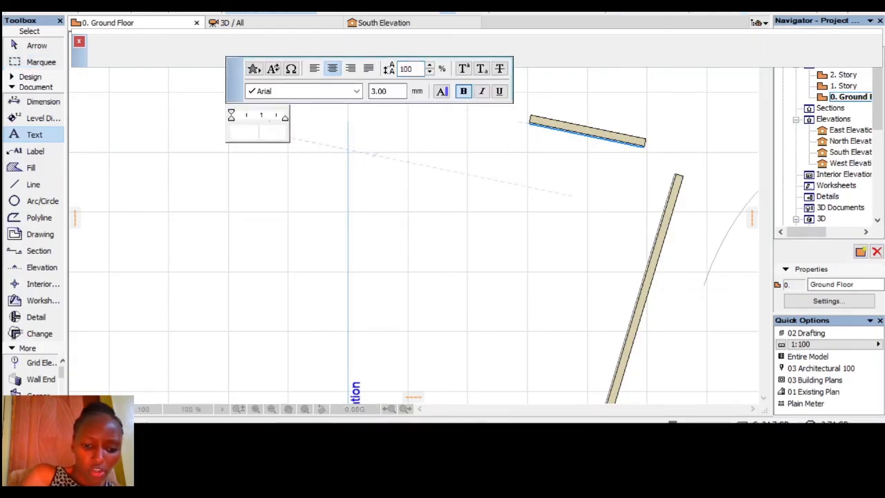
text(drawing)
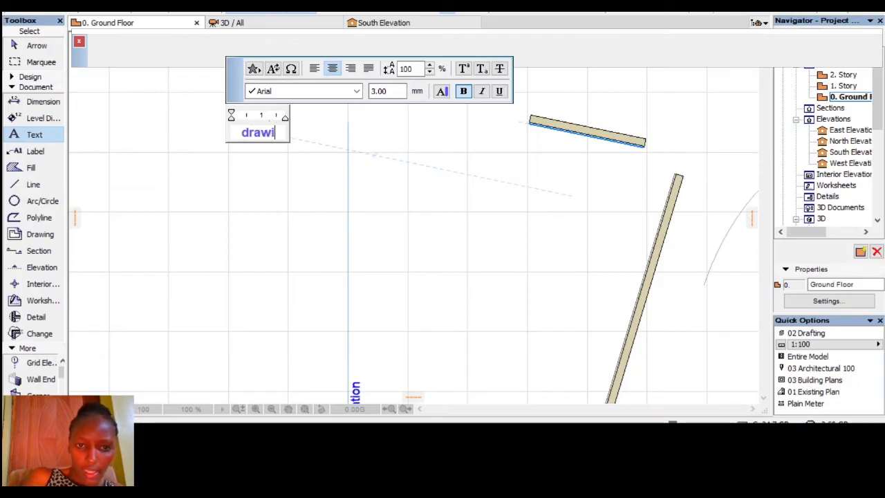
- Try to set the height of the text "drawing" to 5.00 mm and finish the text block
click(387, 91)
text(5)
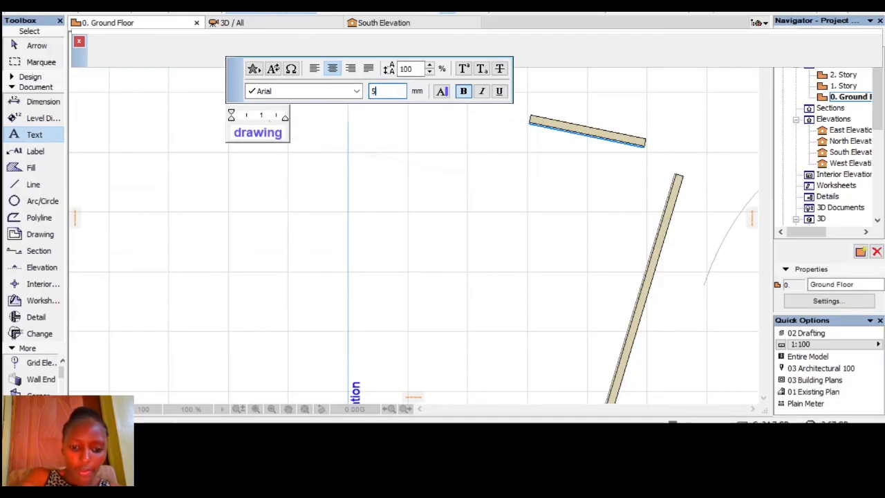
text(.00)
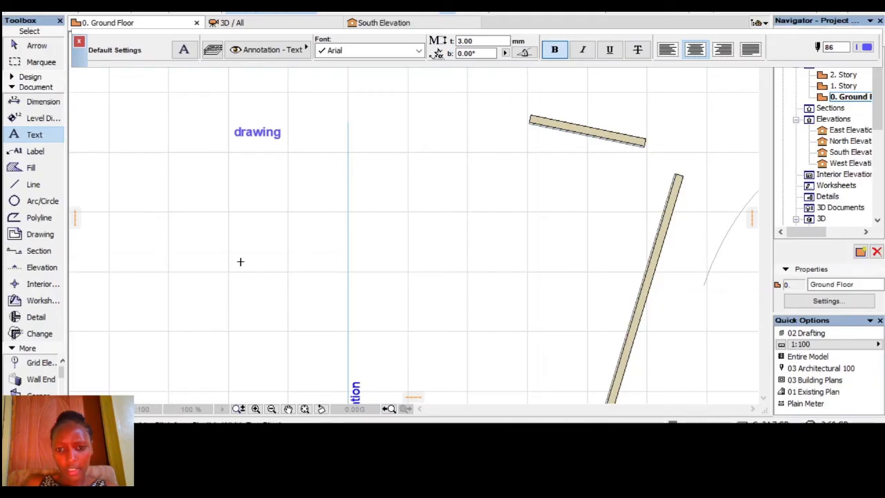
- Set the ground floor plan's scale to 1:20 and select the text "drawing"
scroll(242, 260, down, 2)
scroll(253, 198, up, 4)
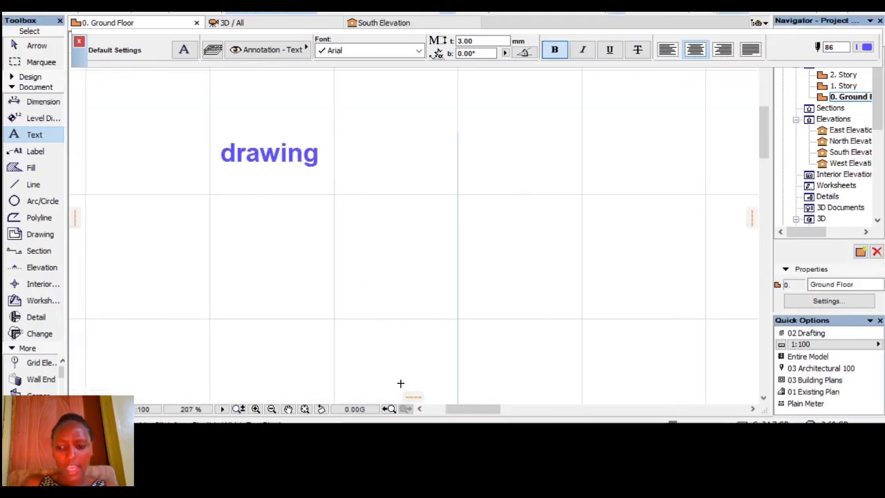
click(802, 344)
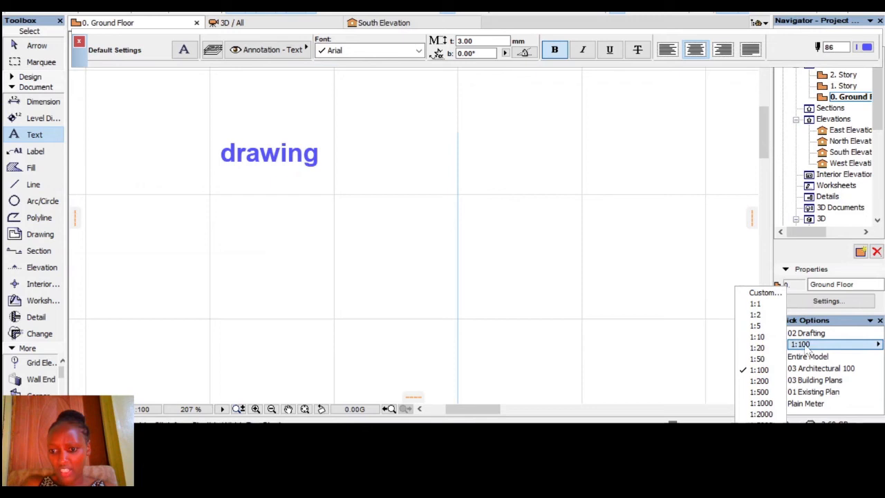
click(757, 347)
scroll(359, 325, down, 5)
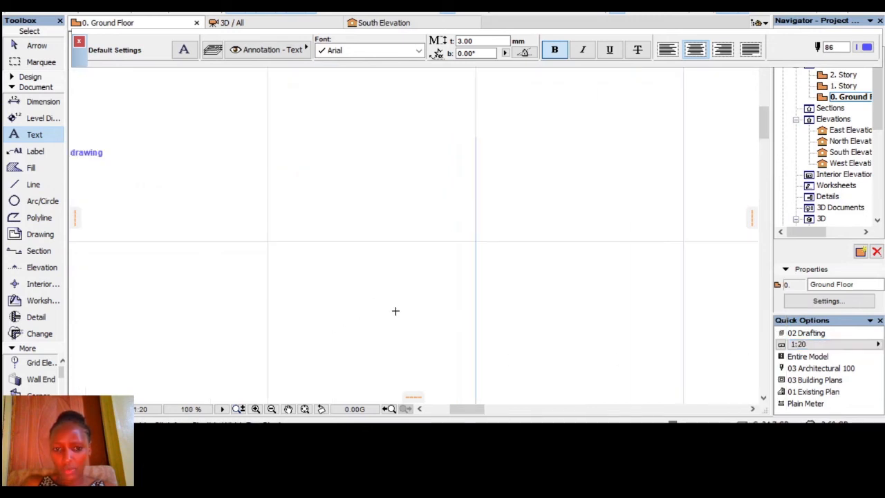
scroll(413, 229, down, 2)
scroll(326, 210, up, 5)
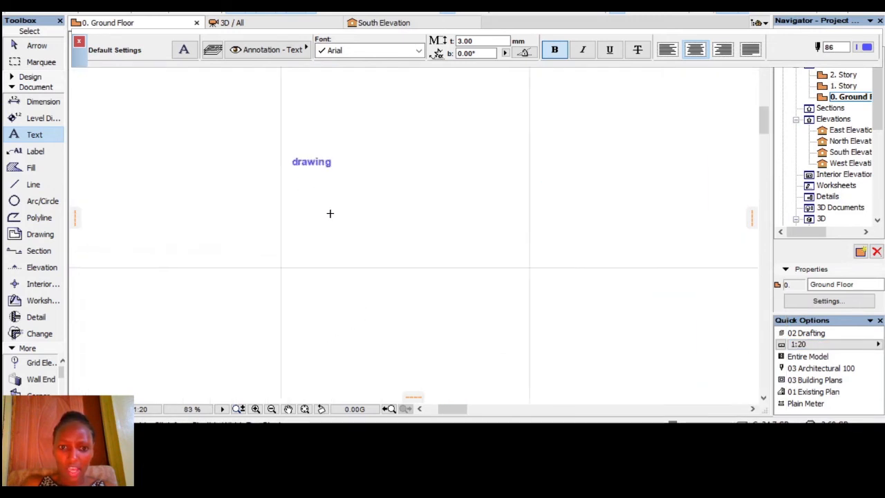
click(37, 47)
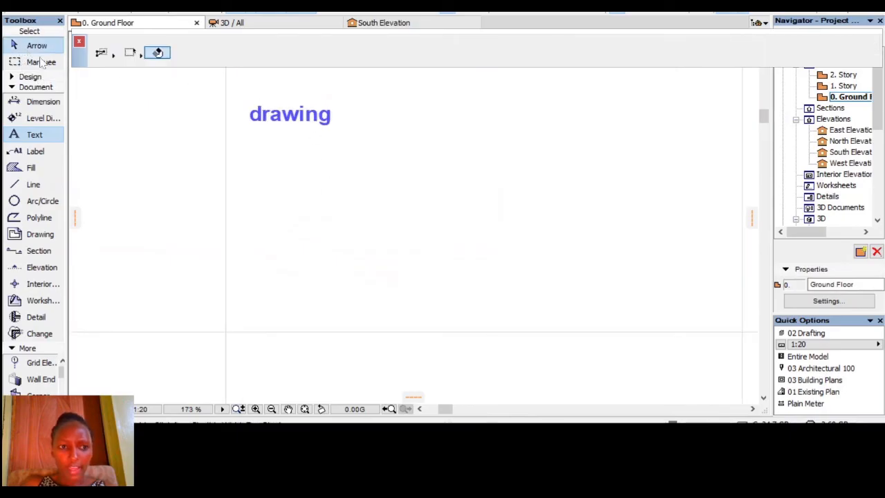
click(312, 121)
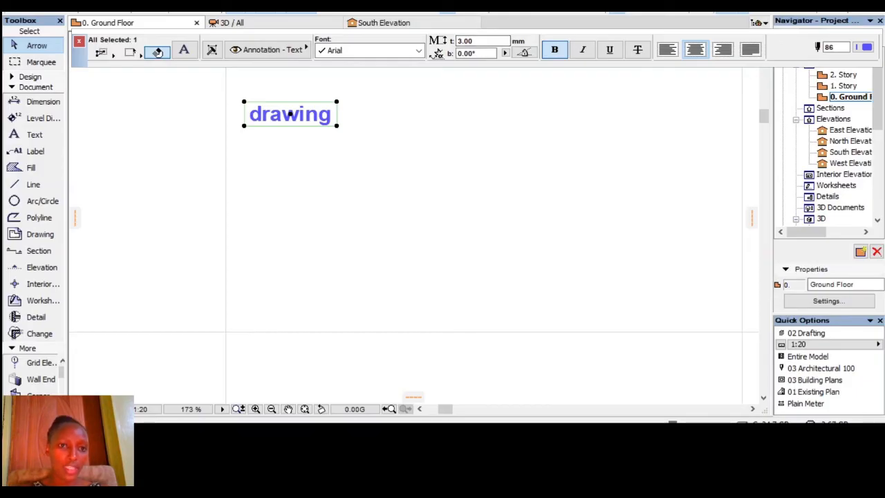
- Examine the fill type settings and the list of solid, vectorial and symbol fills, leaving the 25 % fill unchanged
click(187, 4)
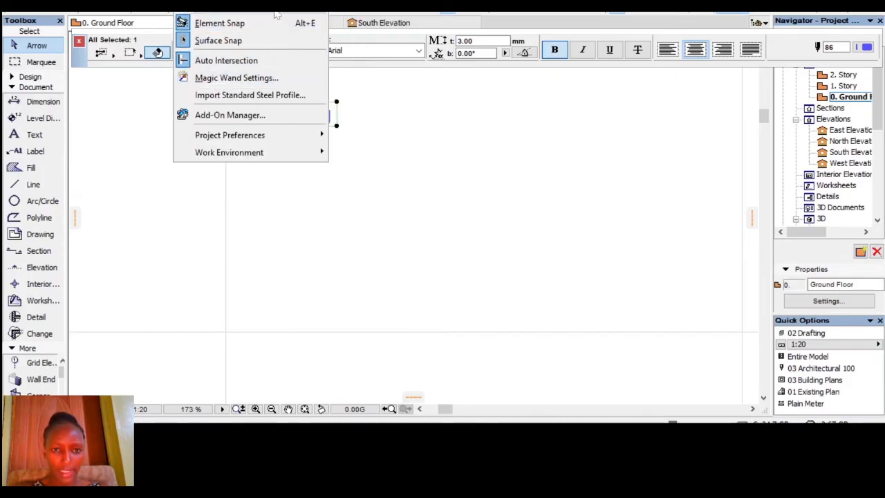
mouse_move(277, 14)
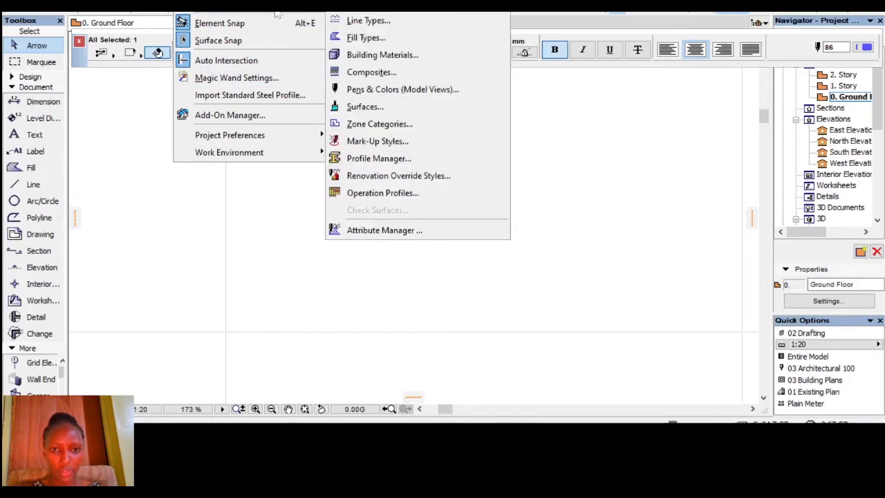
click(384, 39)
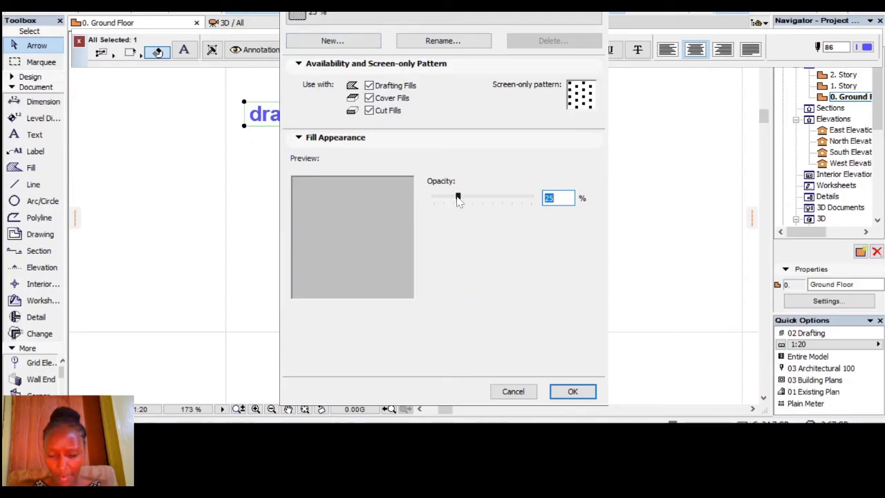
click(370, 97)
click(370, 97)
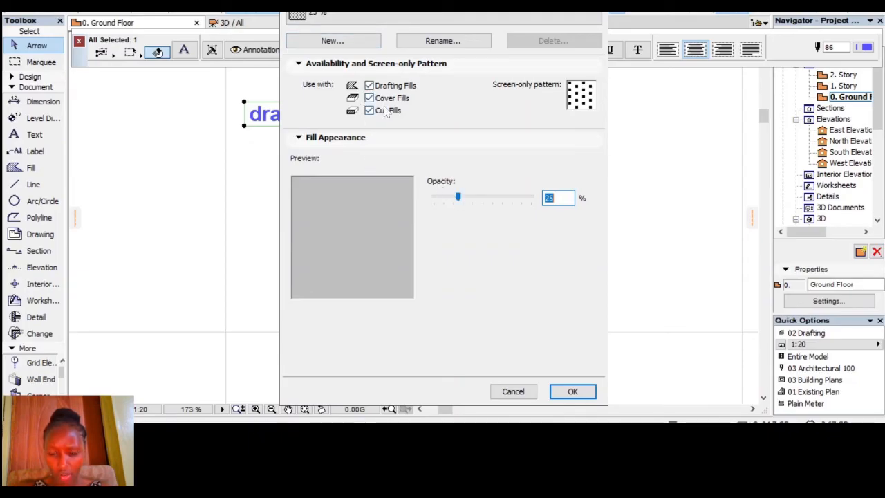
click(345, 13)
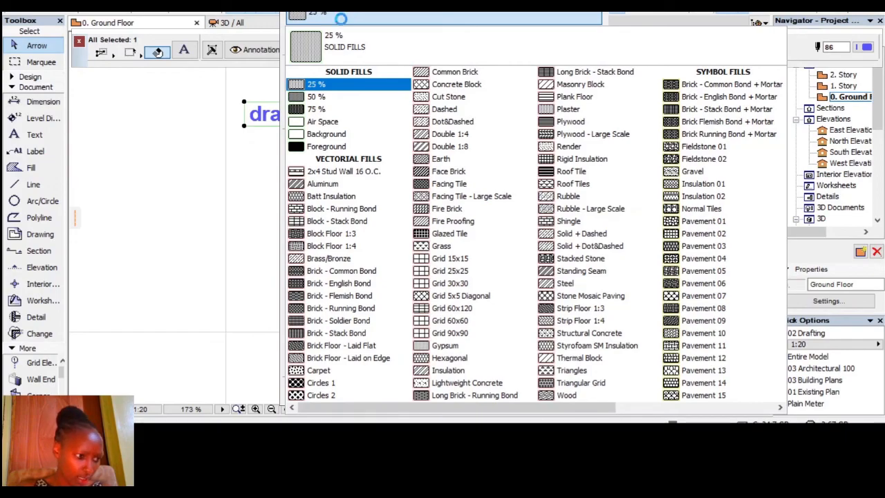
click(341, 307)
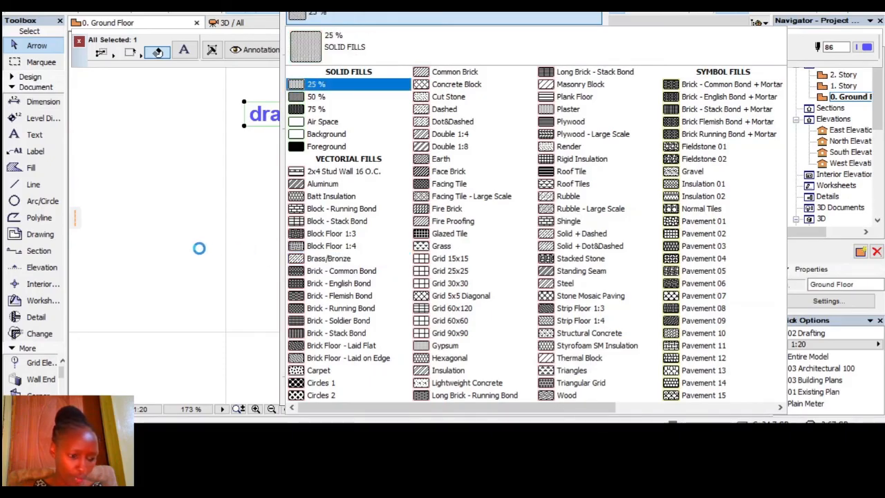
click(164, 220)
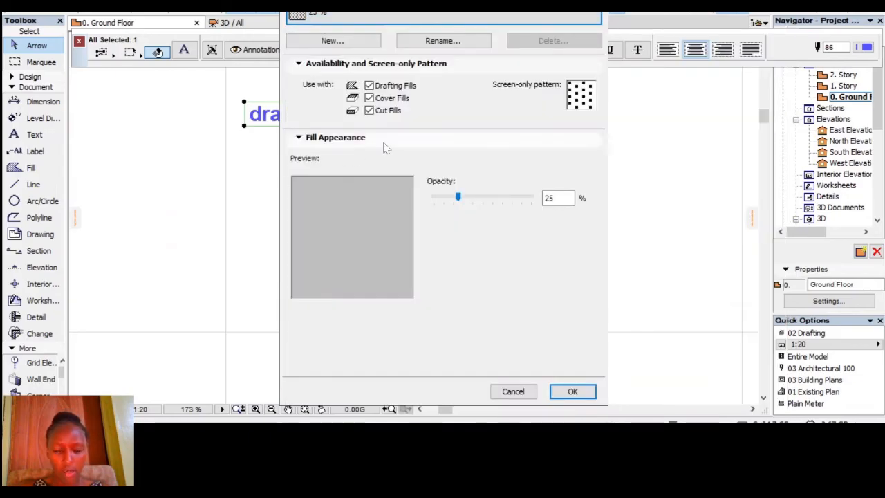
click(595, 3)
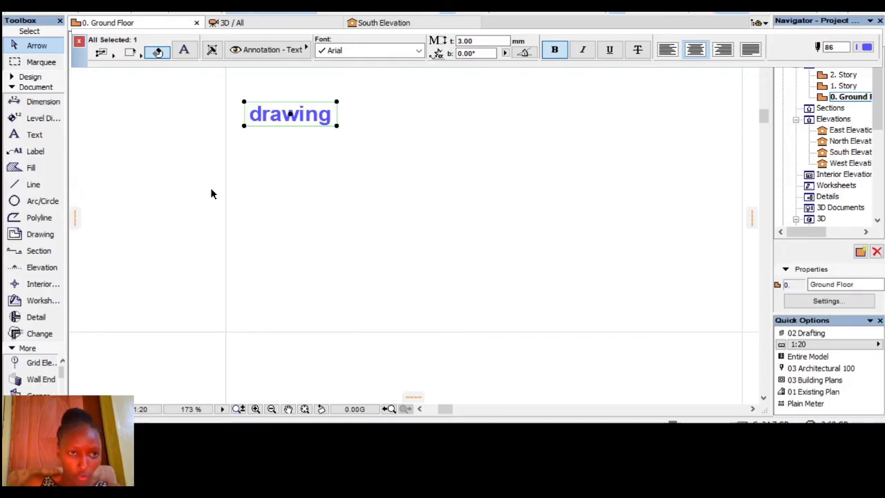
key(alt+f)
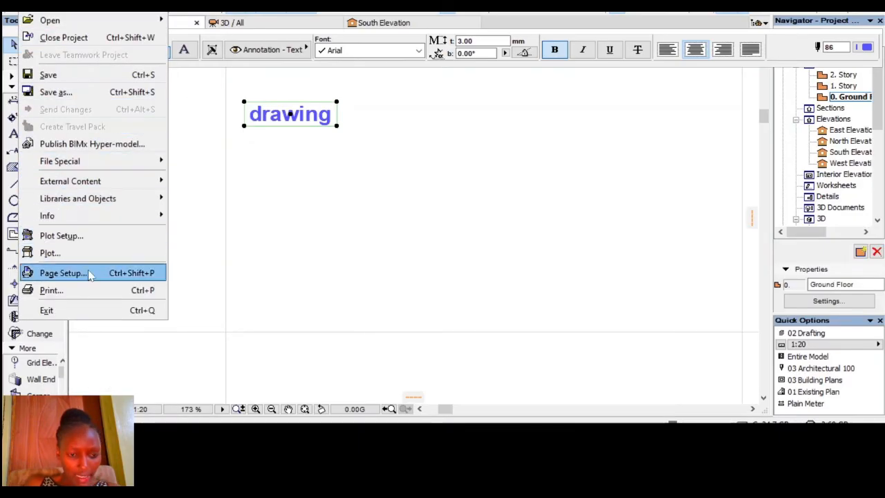
mouse_move(102, 169)
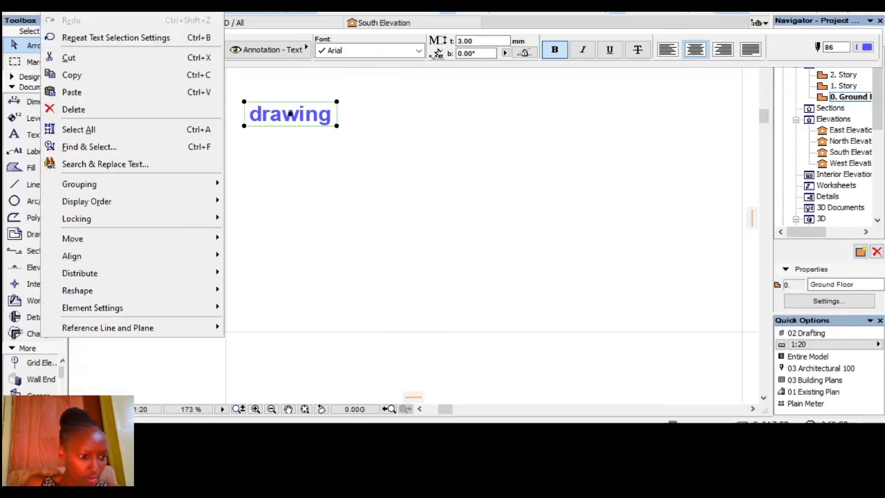
click(423, 218)
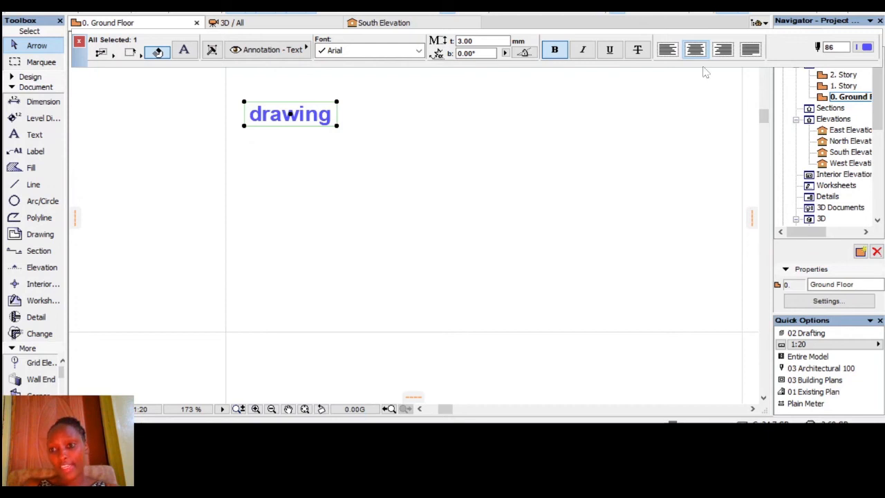
- Undock the Navigator as a floating palette and close the Quick Options palette
drag(807, 21, 808, 60)
click(701, 187)
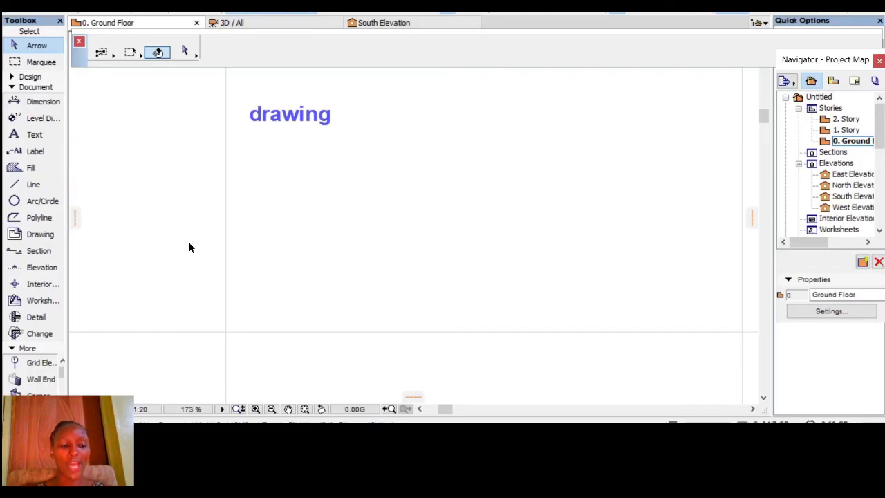
scroll(273, 214, down, 2)
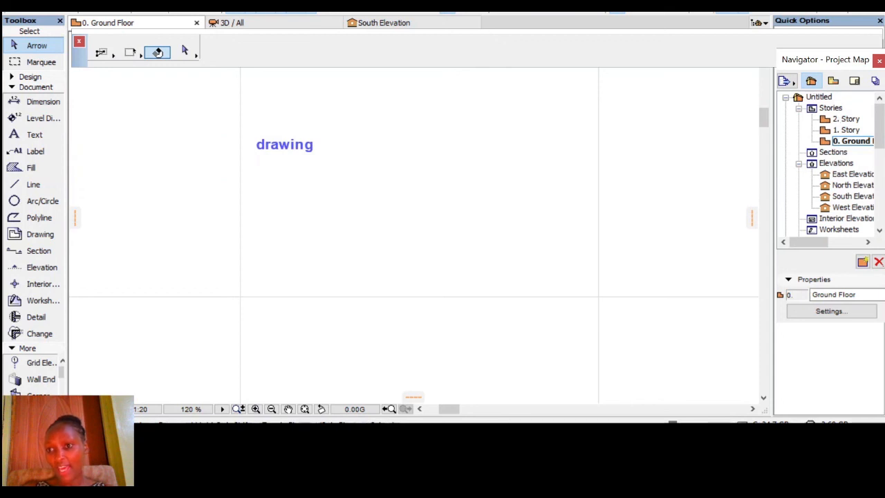
click(879, 20)
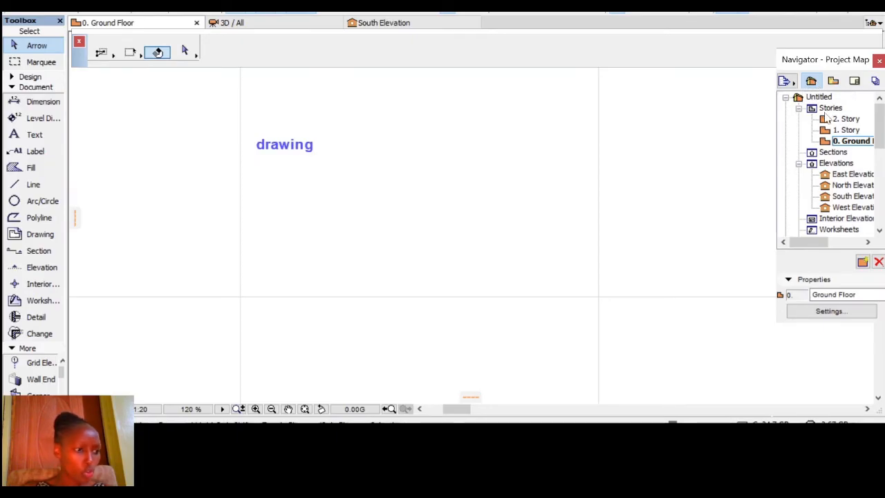
- Open the floor plan of 1. Story and zoom out to 4.5 % for an overview
click(853, 142)
click(852, 131)
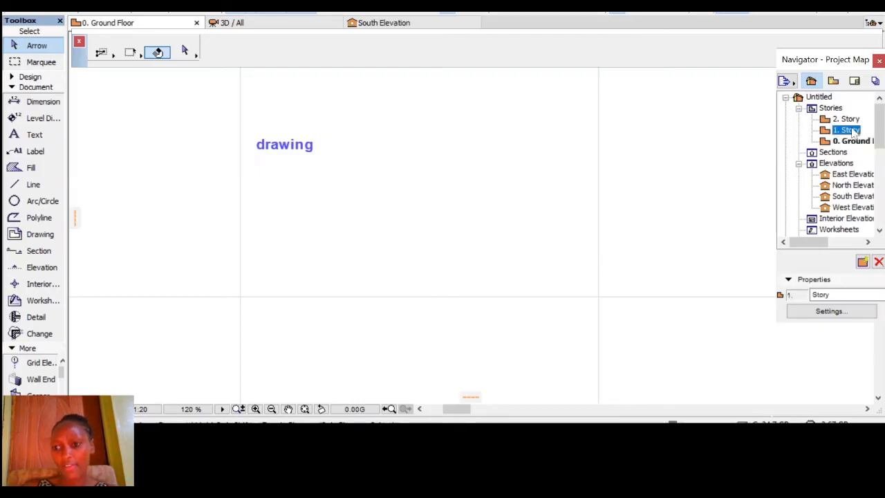
double_click(854, 133)
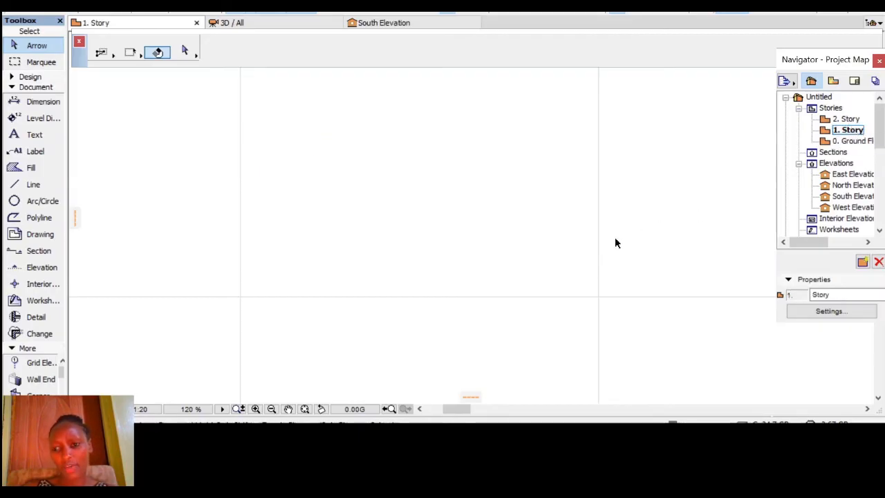
scroll(572, 271, down, 3)
scroll(573, 271, down, 5)
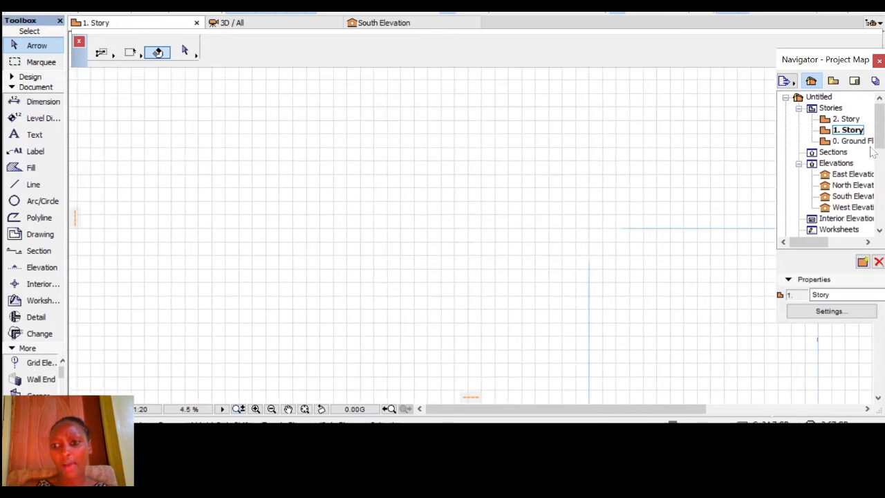
- Open the 2. Story floor plan and the East and North Elevations from the Navigator's Project Map
click(857, 130)
double_click(851, 119)
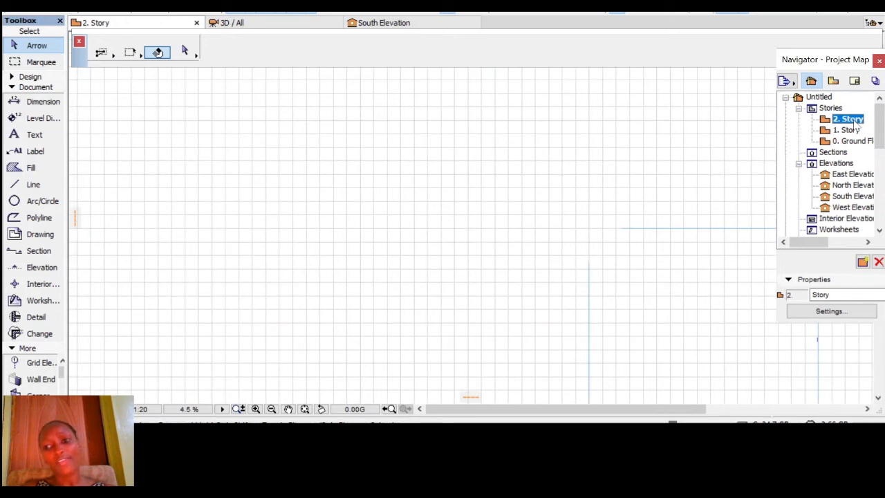
click(835, 152)
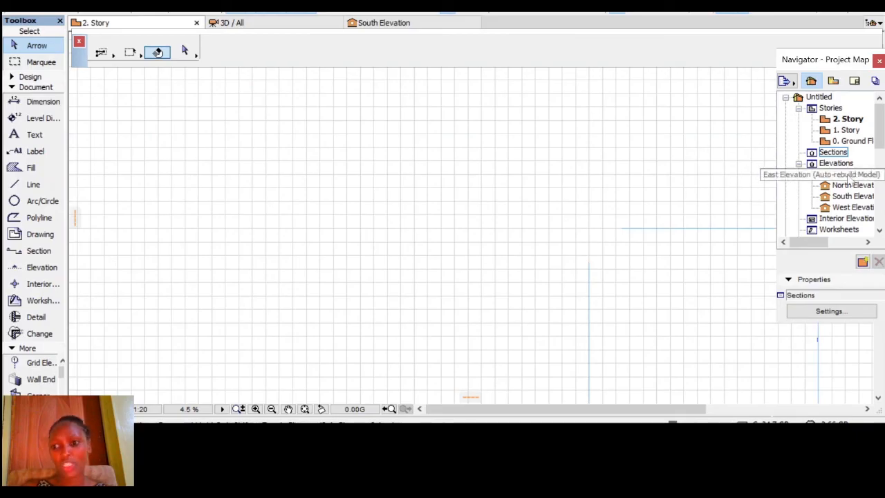
double_click(825, 174)
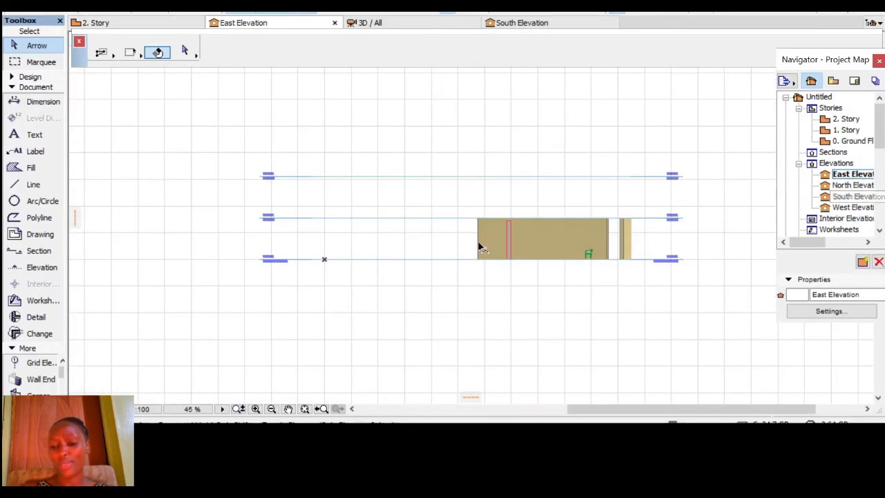
double_click(843, 185)
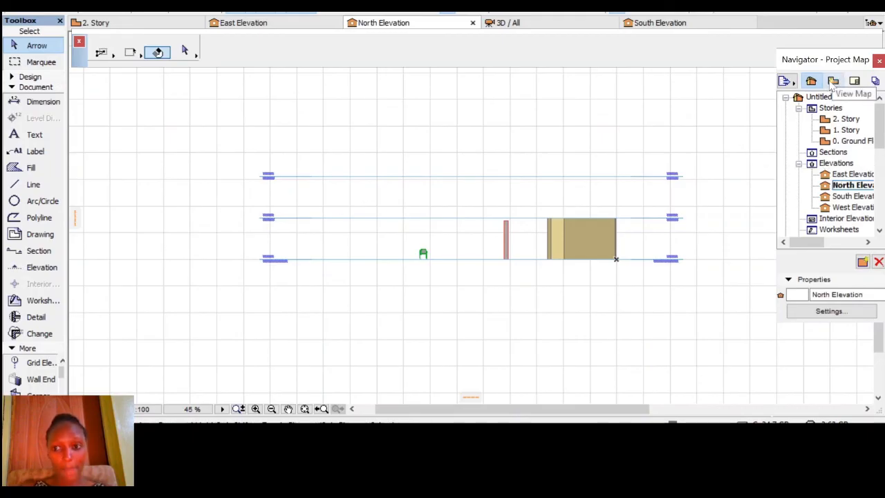
- Browse the Navigator's View Map and open the 0. Ground Floor view from its Floor Plans folder
click(832, 81)
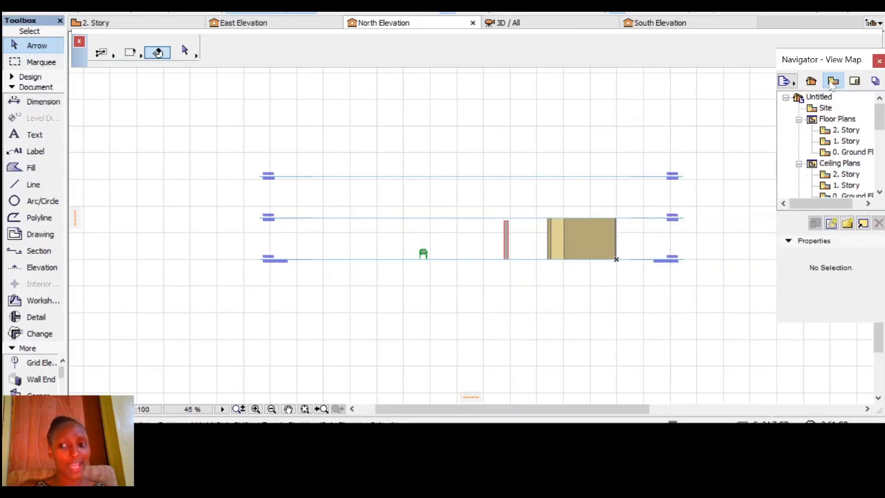
scroll(853, 164, down, 2)
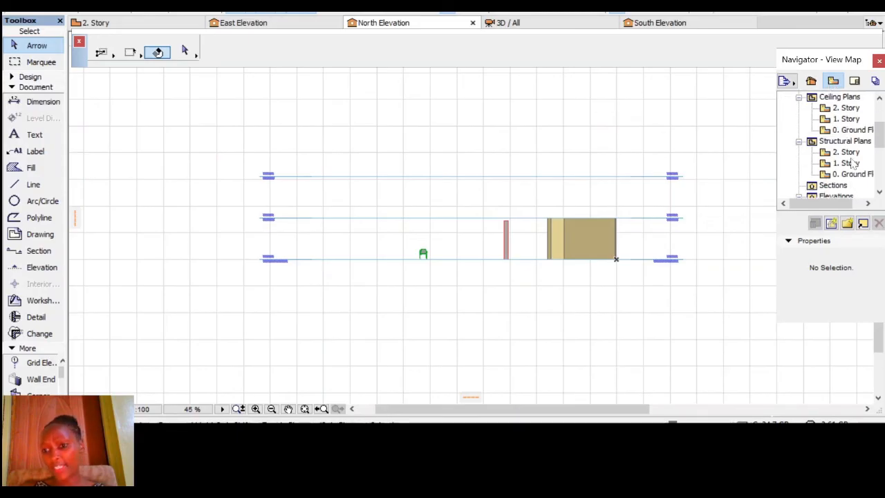
scroll(854, 163, down, 1)
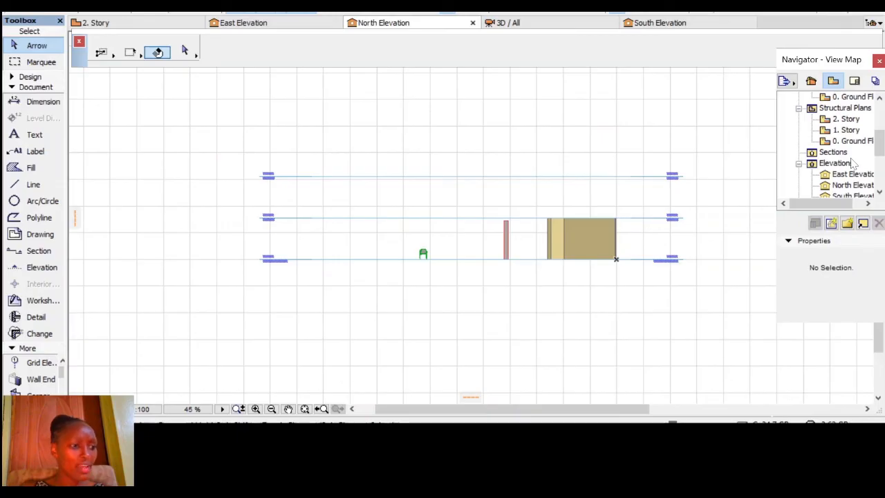
scroll(854, 163, down, 3)
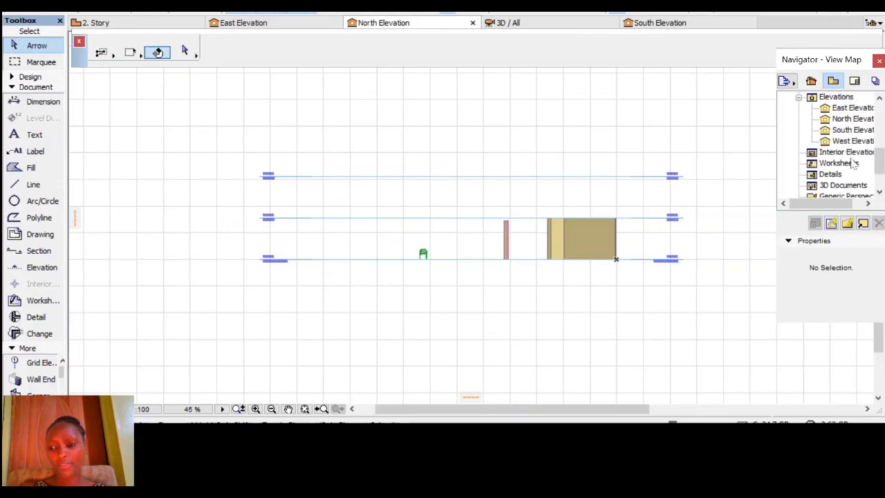
scroll(855, 179, up, 5)
scroll(856, 185, up, 3)
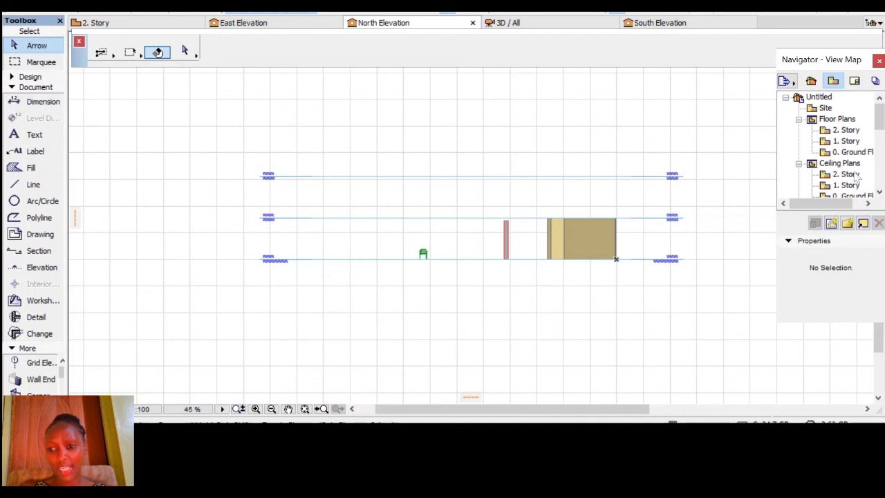
double_click(854, 152)
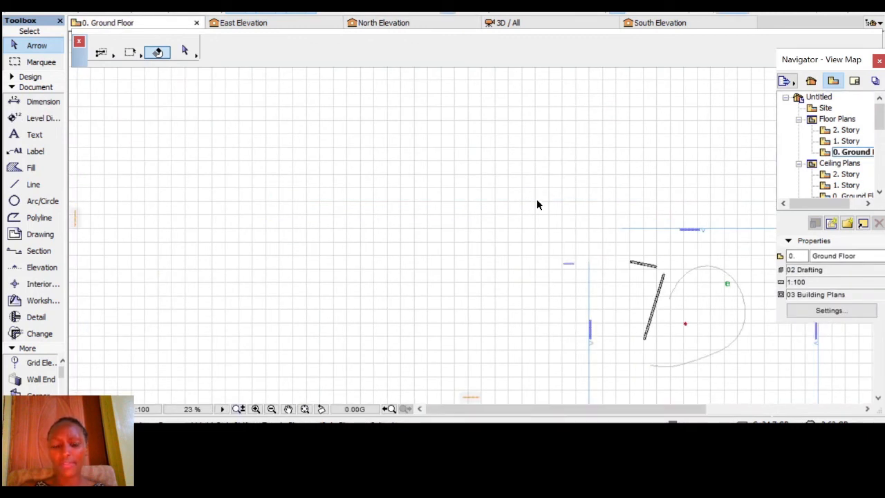
scroll(593, 276, up, 3)
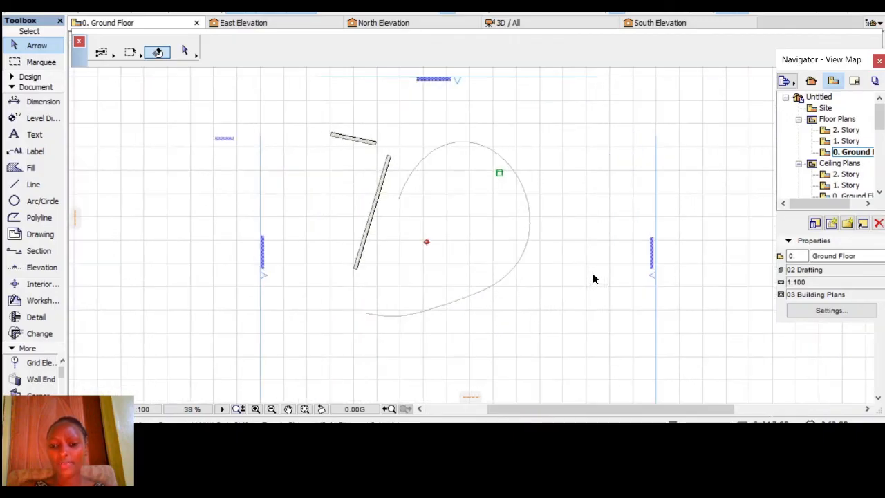
scroll(593, 277, down, 2)
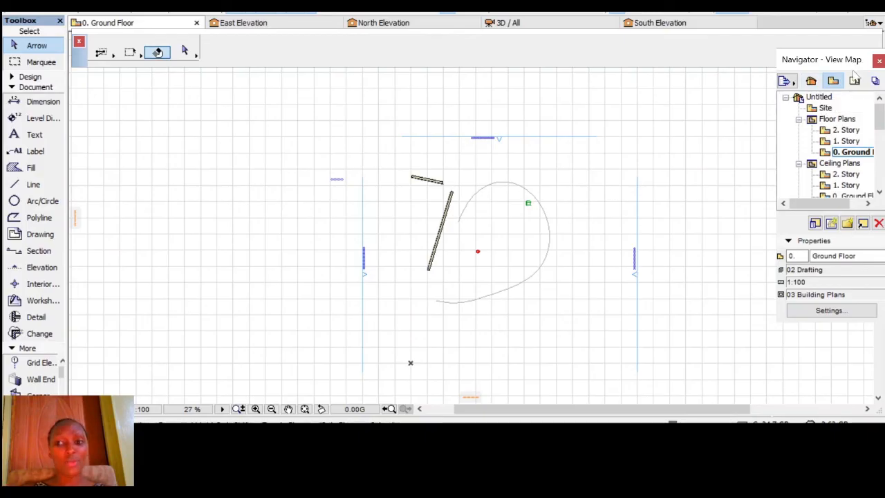
- Open the A3 Landscape master layout from the Navigator's Layout Book and inspect its title block
click(855, 81)
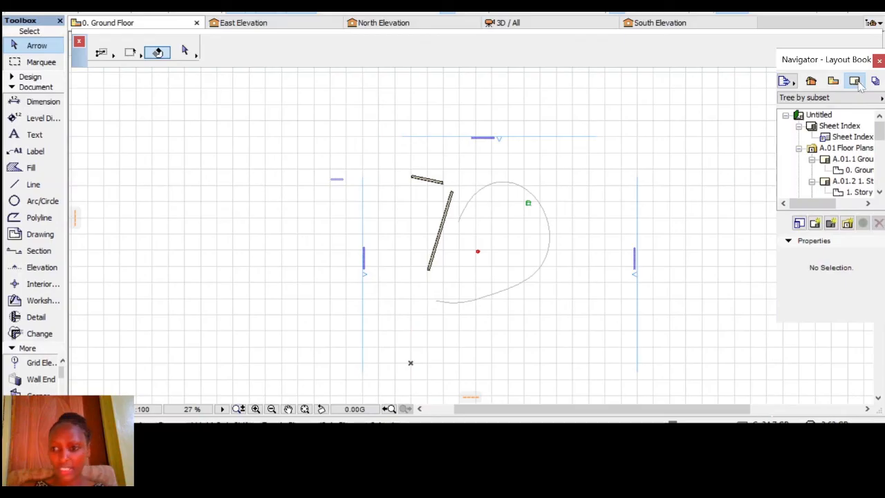
scroll(814, 173, down, 3)
scroll(816, 174, down, 3)
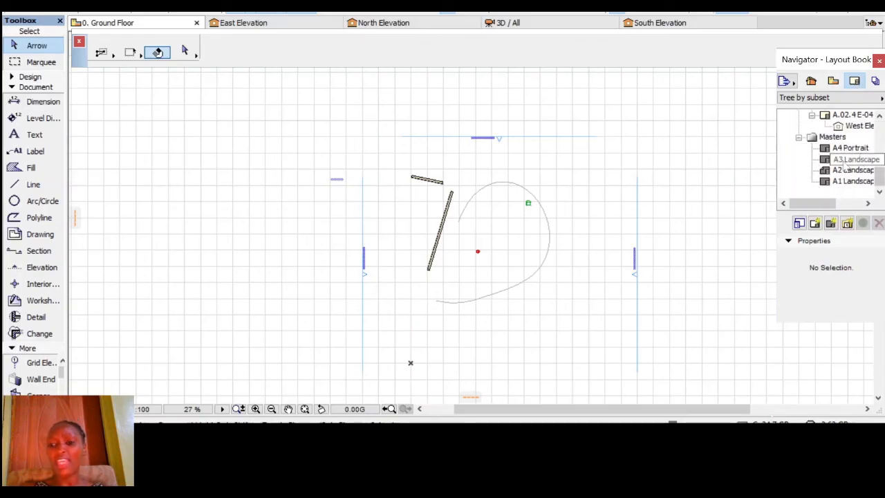
double_click(868, 160)
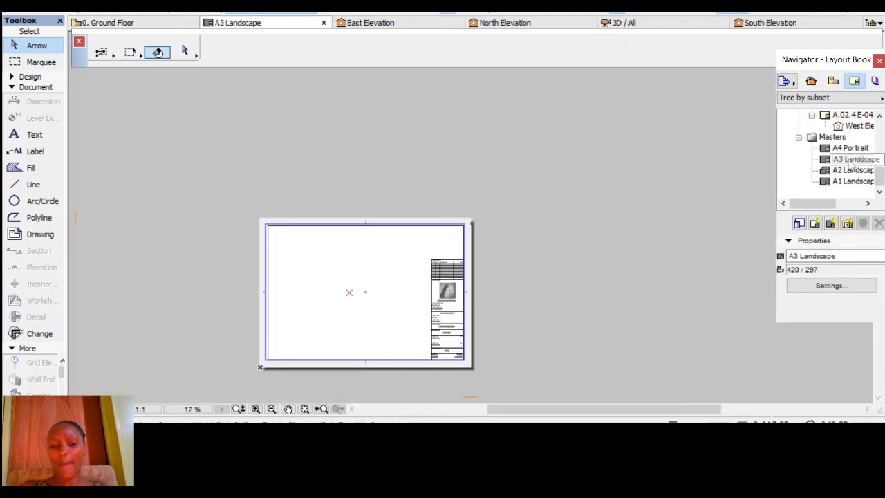
scroll(429, 166, down, 2)
scroll(389, 252, up, 3)
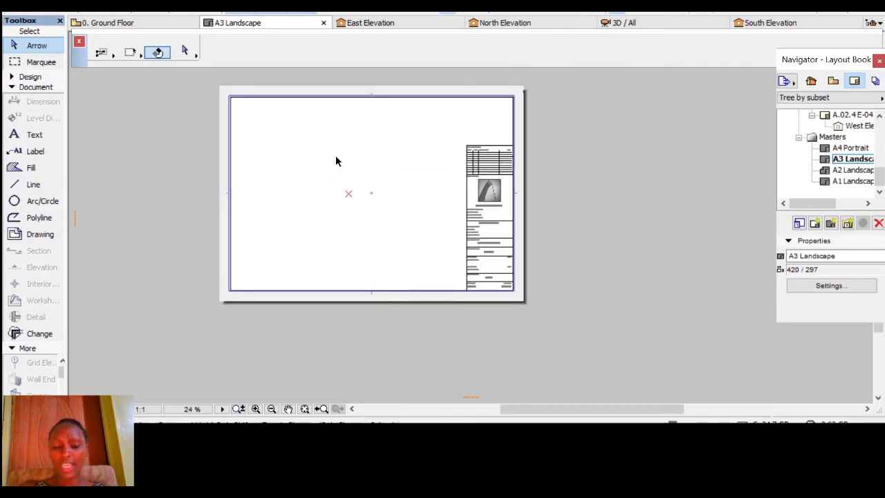
scroll(334, 146, up, 1)
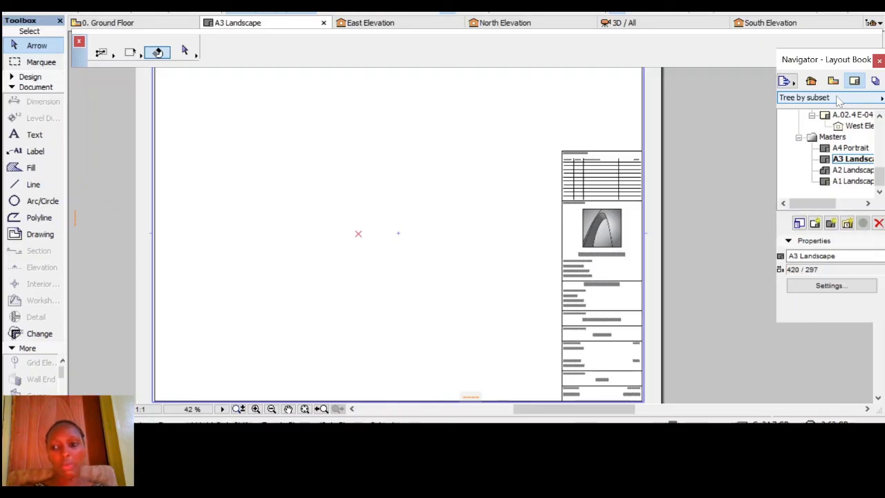
- Examine the floor plan, ceiling plan and elevation entries of the 1 - Views set in the Navigator's Publisher Sets
click(875, 81)
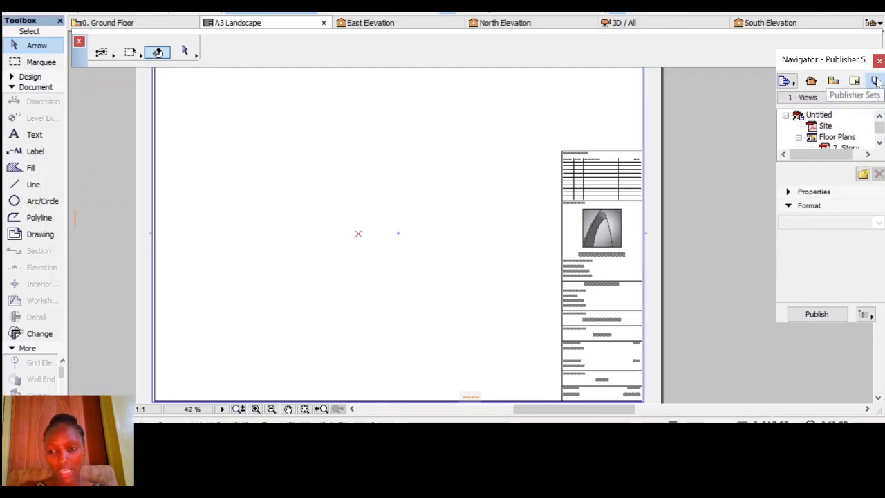
click(879, 142)
click(878, 142)
click(879, 142)
click(879, 142)
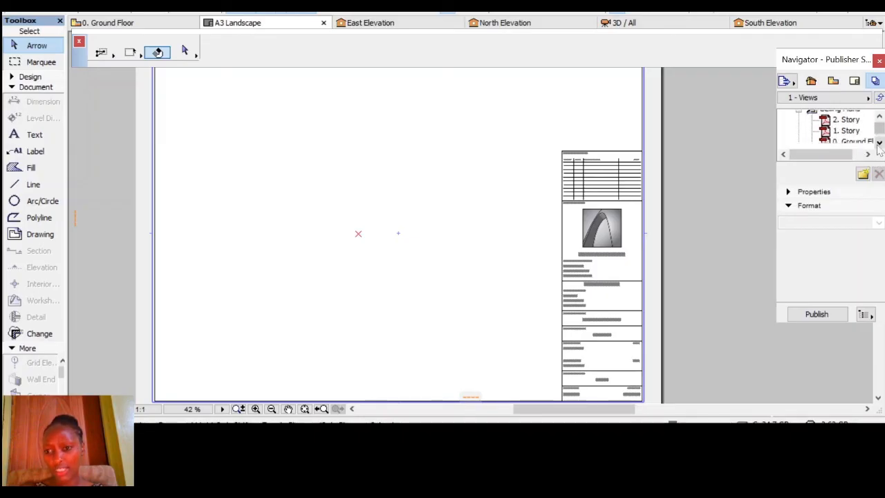
click(878, 143)
click(879, 143)
click(879, 144)
click(879, 144)
click(878, 144)
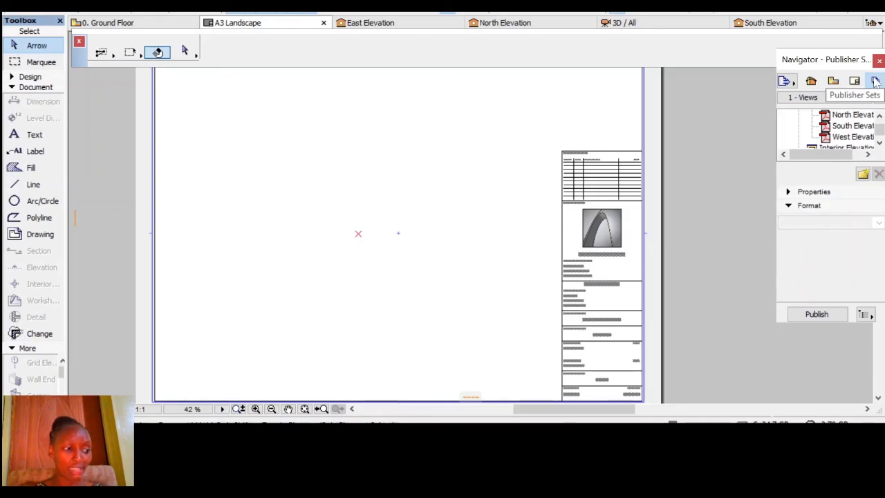
- Revisit the Project Map and View Map, and open the A2 Landscape master and the Sheet Index layout from the Layout Book
click(811, 81)
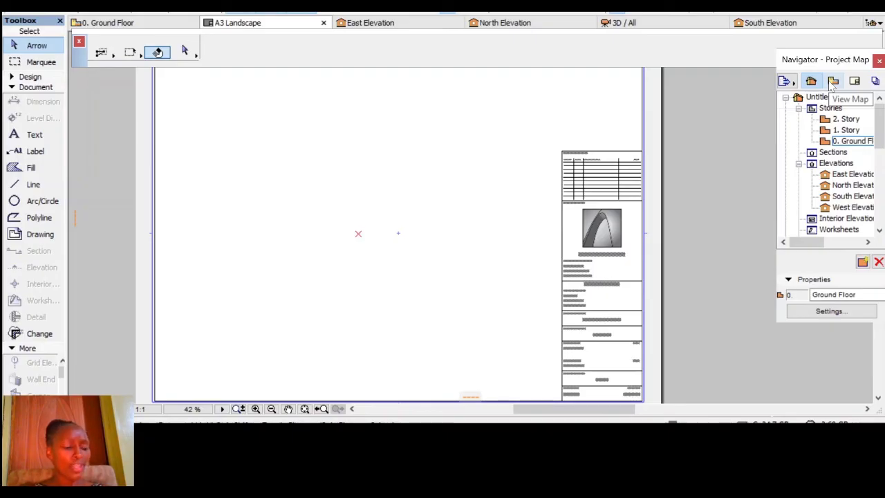
click(833, 81)
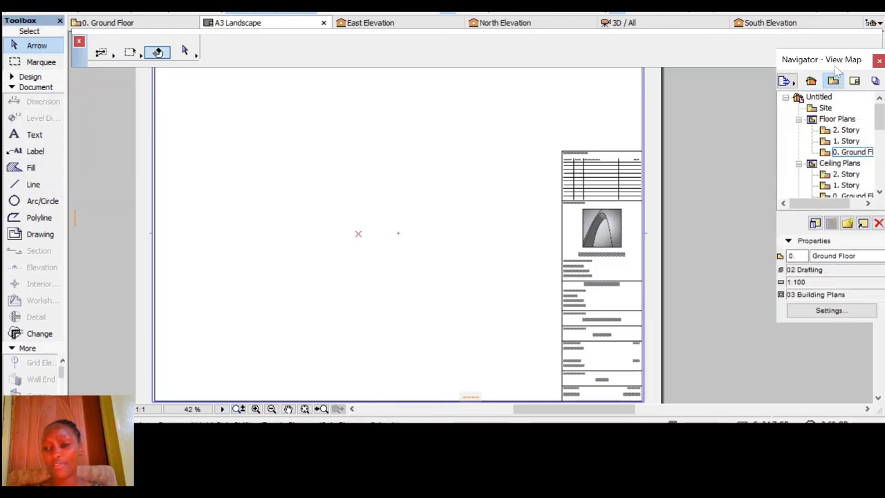
click(854, 81)
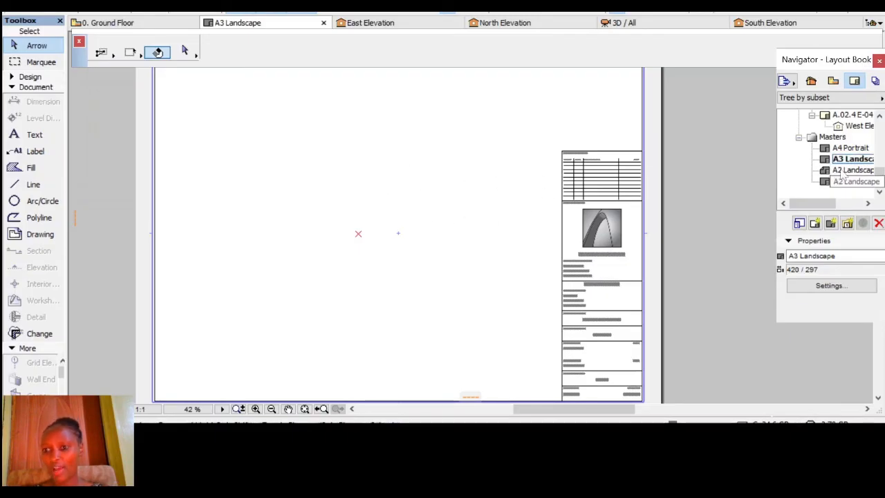
click(851, 170)
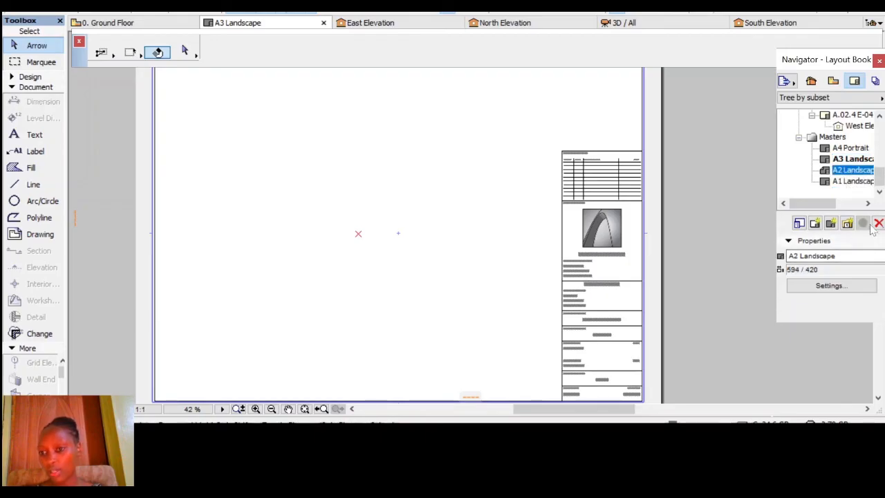
double_click(856, 172)
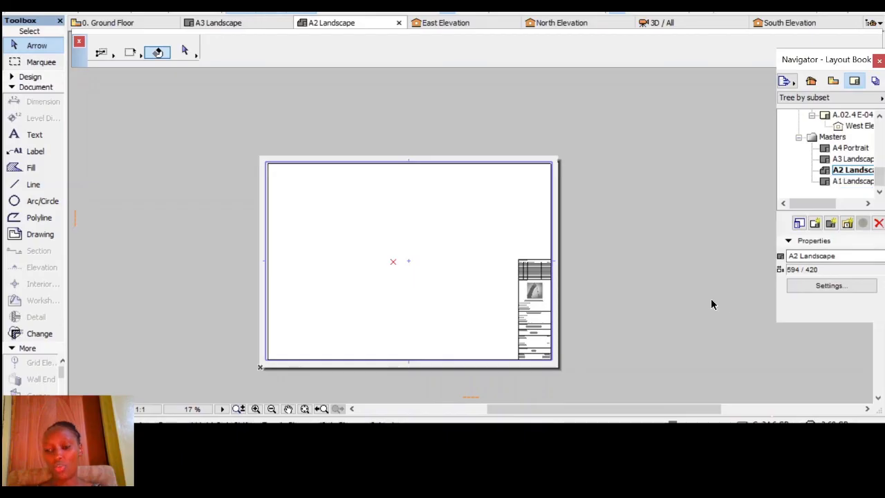
scroll(832, 159, up, 6)
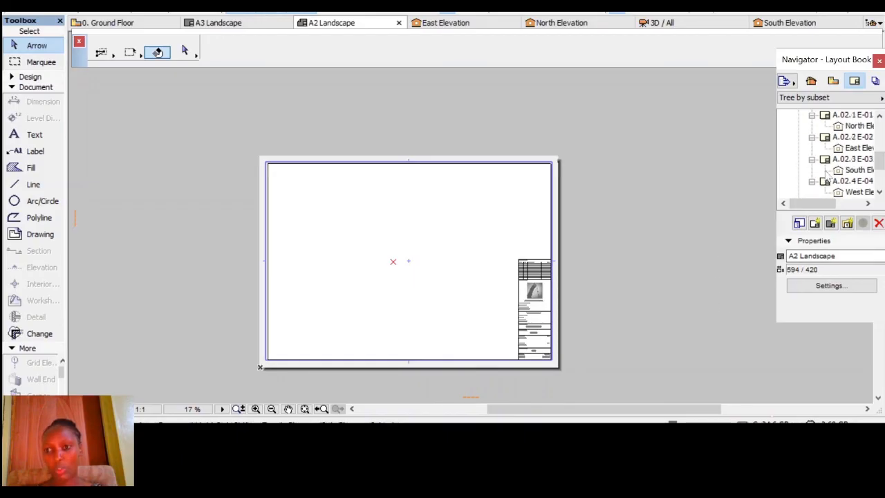
double_click(838, 126)
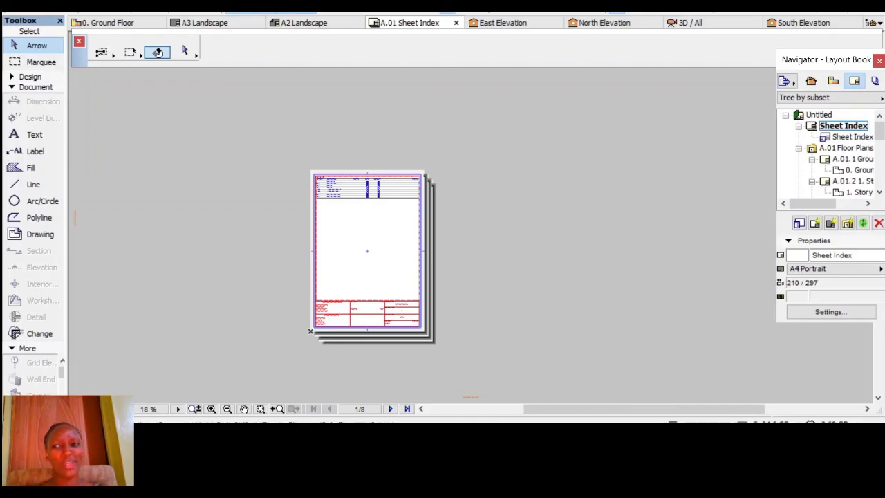
- Close the Navigator palette and restore it from the list of available palettes
click(879, 61)
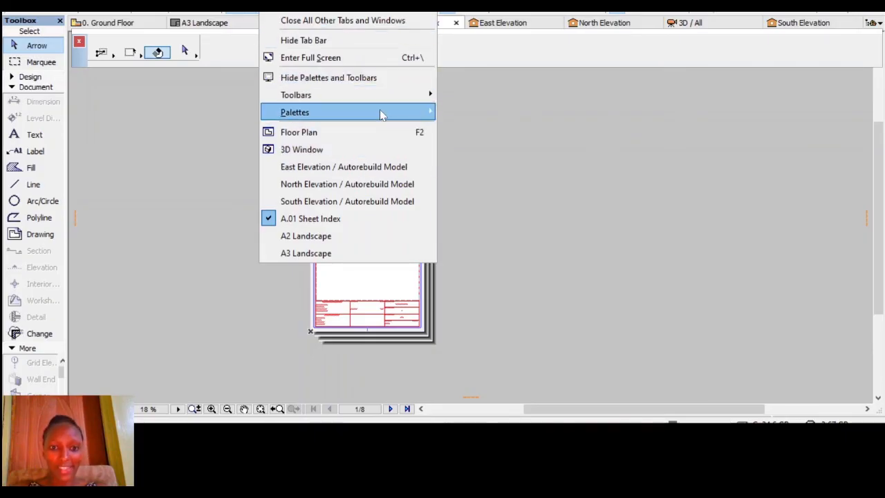
mouse_move(380, 113)
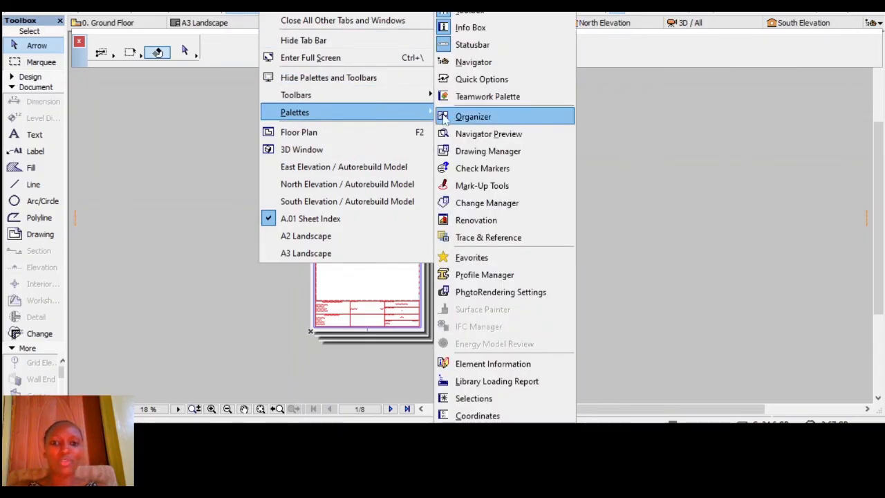
click(477, 62)
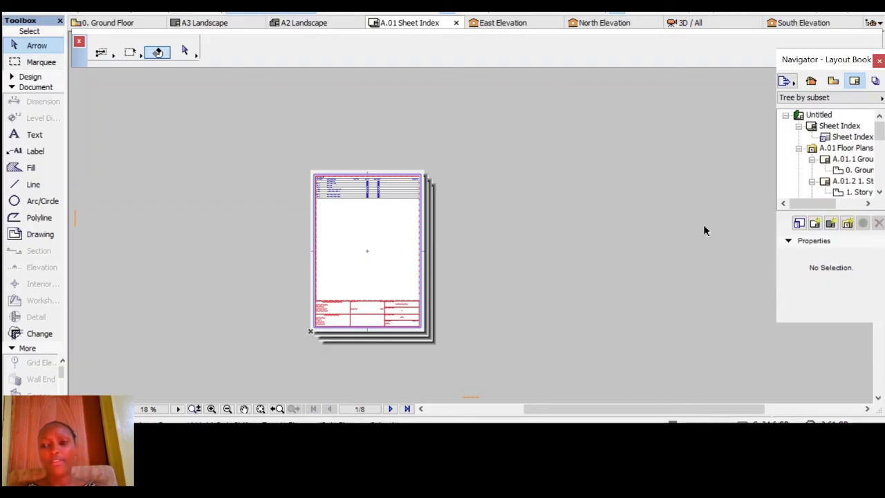
- Close the Navigator palette, try to restore it, and return to the 0. Ground Floor plan
click(878, 60)
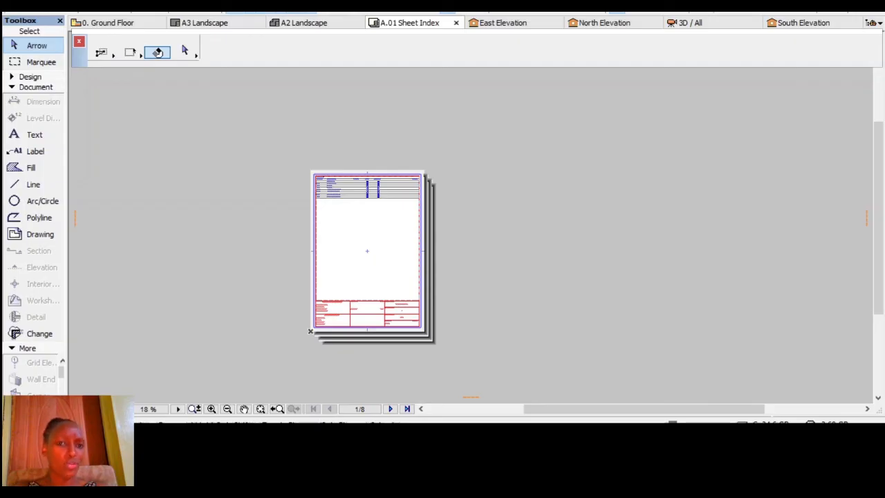
right_click(260, 21)
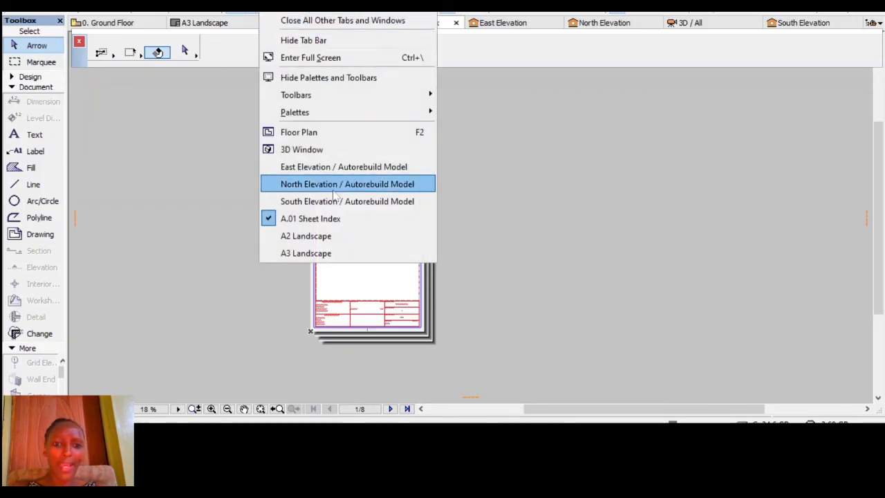
mouse_move(356, 112)
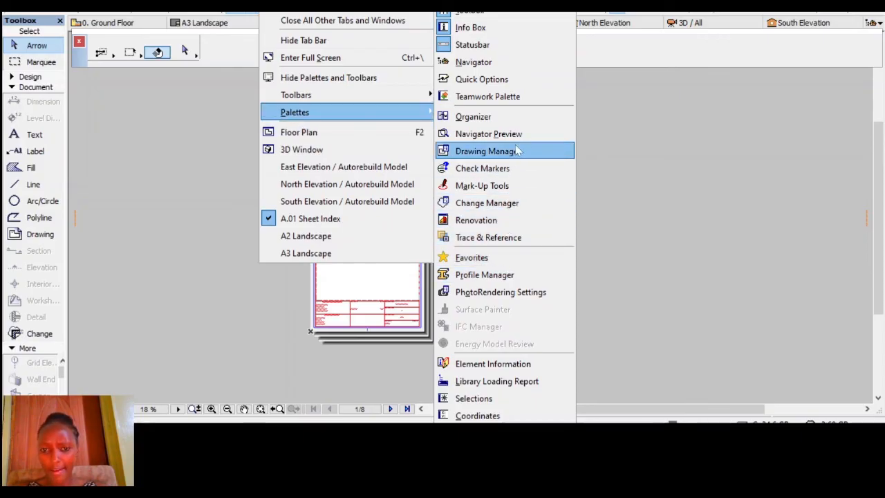
click(496, 65)
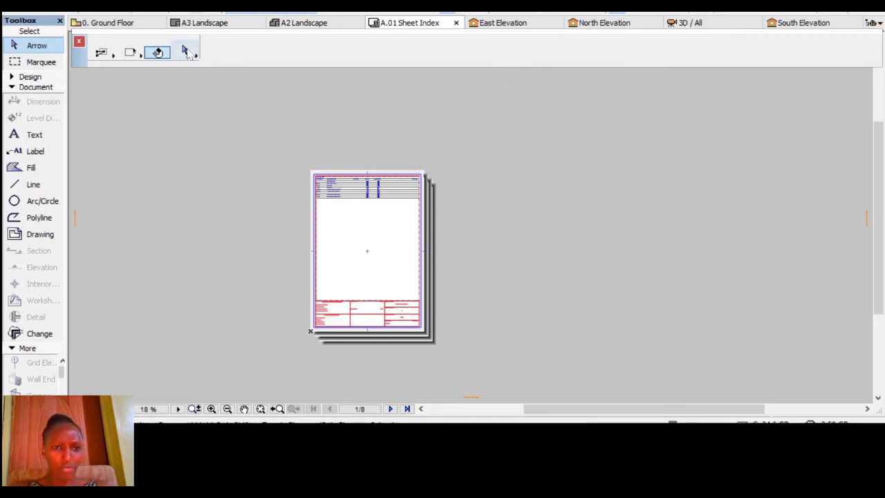
click(76, 23)
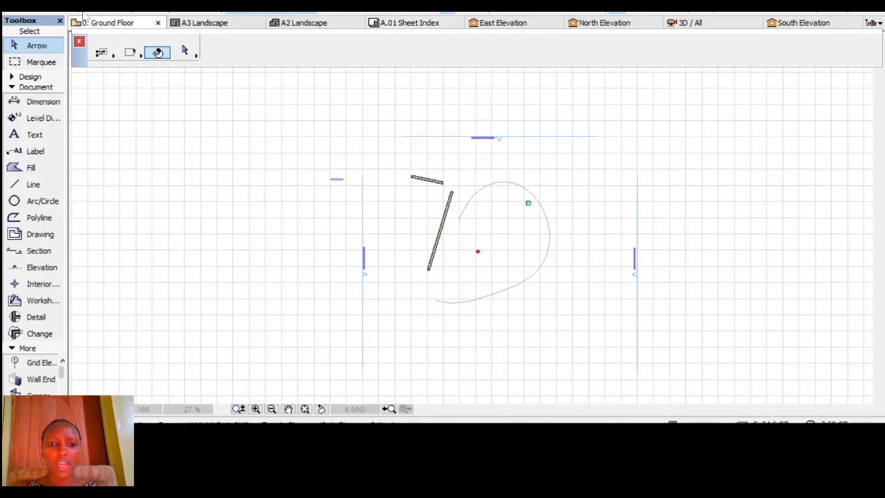
- View the open A3 Landscape and A2 Landscape masters, then the A.01 Sheet Index layout
click(237, 24)
click(292, 25)
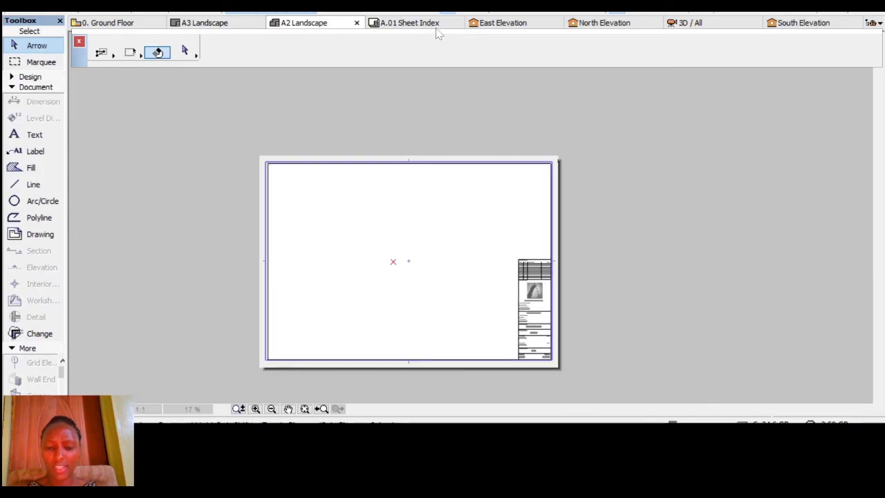
click(438, 26)
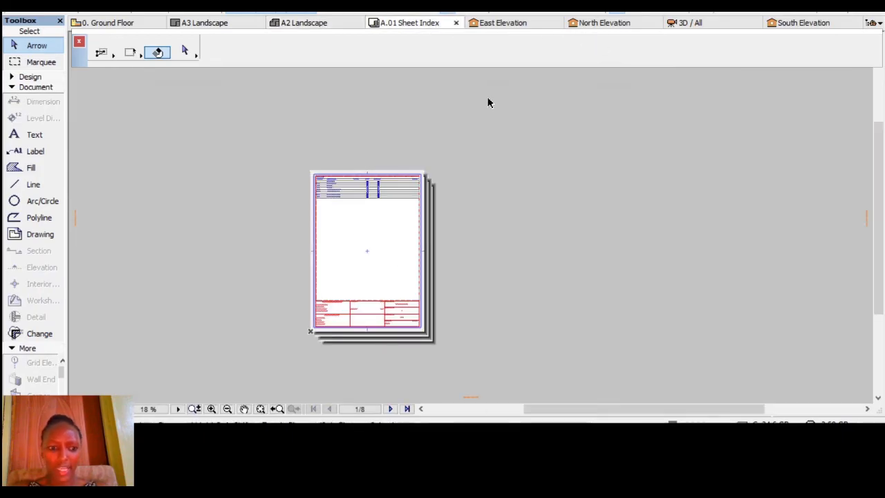
- Display the pop-up Navigator with the project map, dismiss it, and display it again over the Sheet Index layout
click(875, 23)
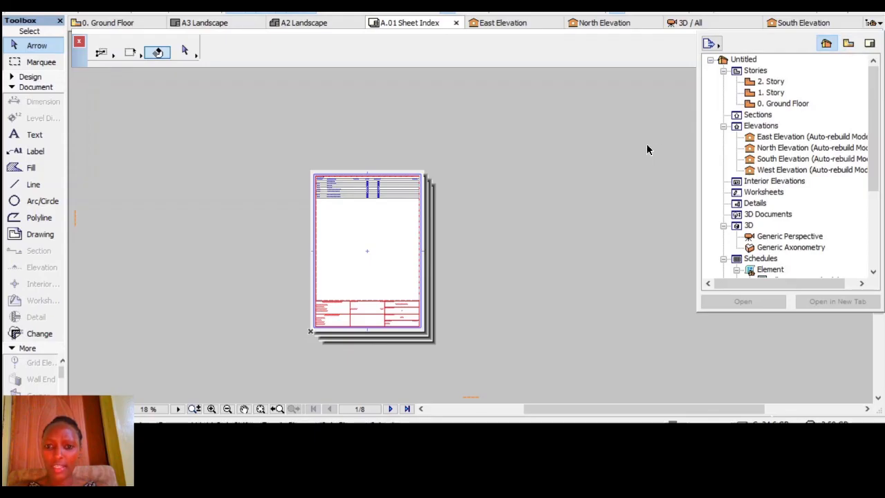
click(622, 151)
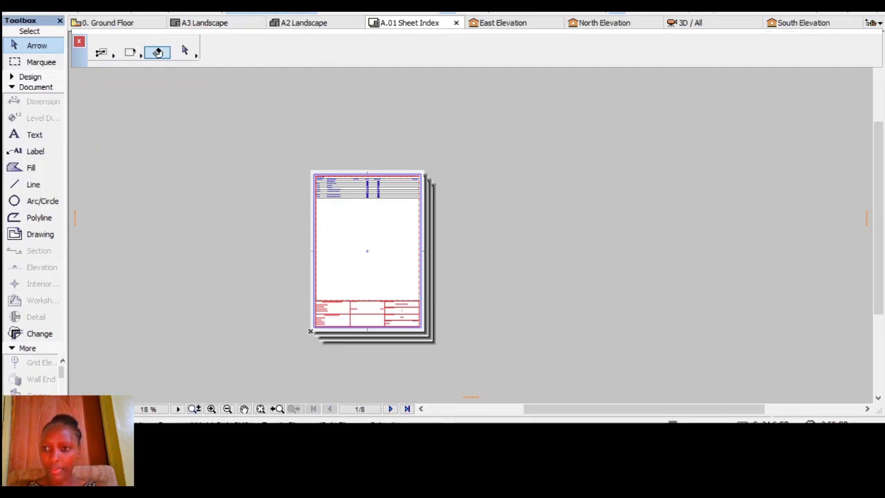
click(876, 24)
click(871, 23)
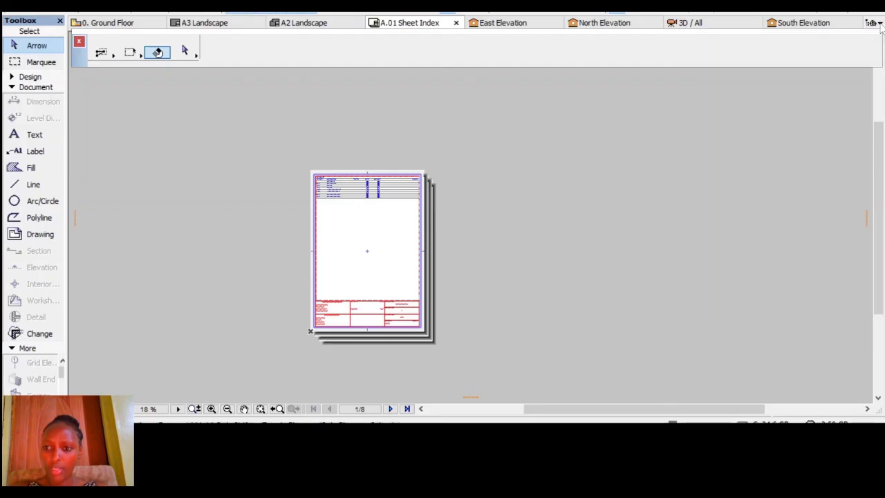
click(870, 24)
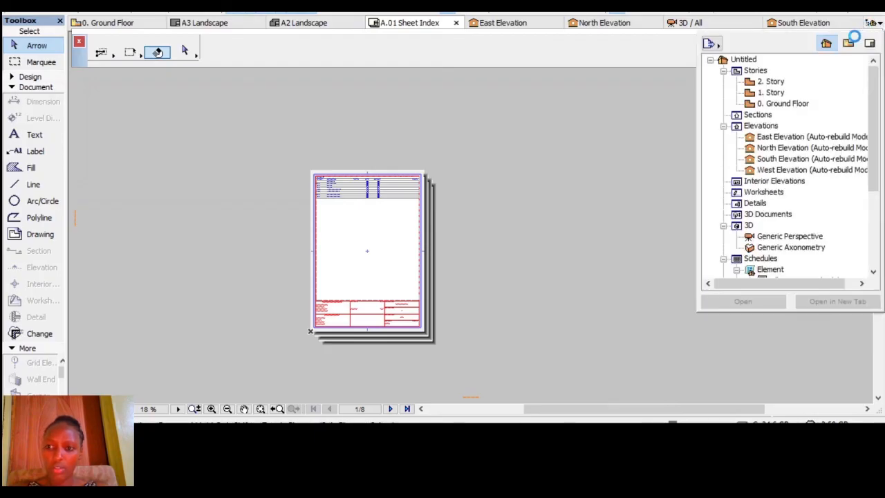